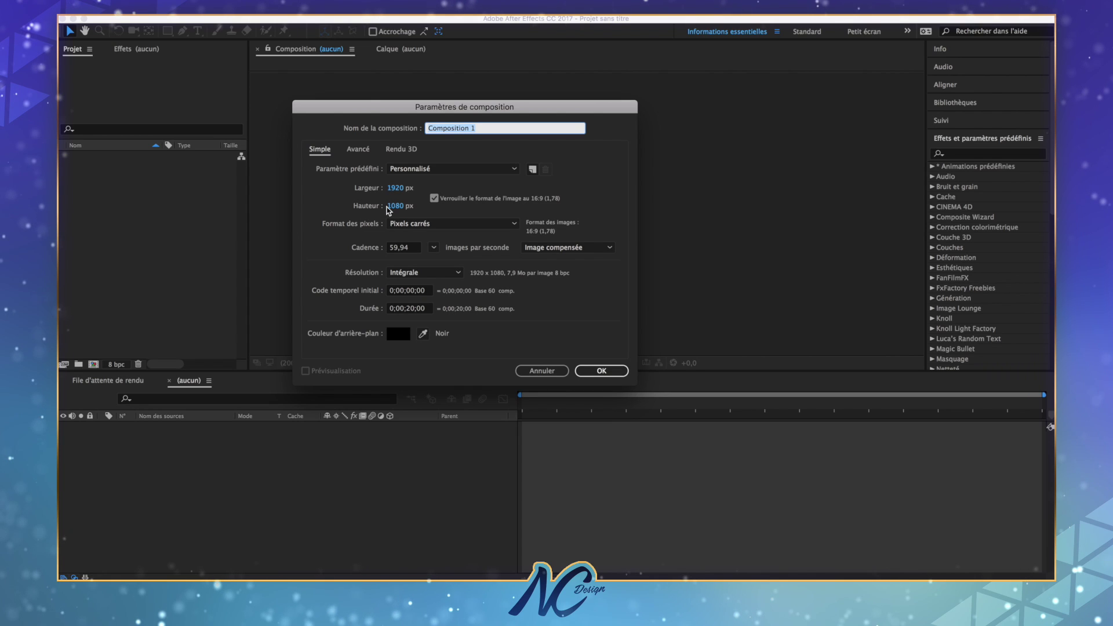
# Step: Create the 1920 × 1080 px, 59.94 fps, 20-second composition and add a black full-frame solid named BG
pyautogui.click(593, 373)
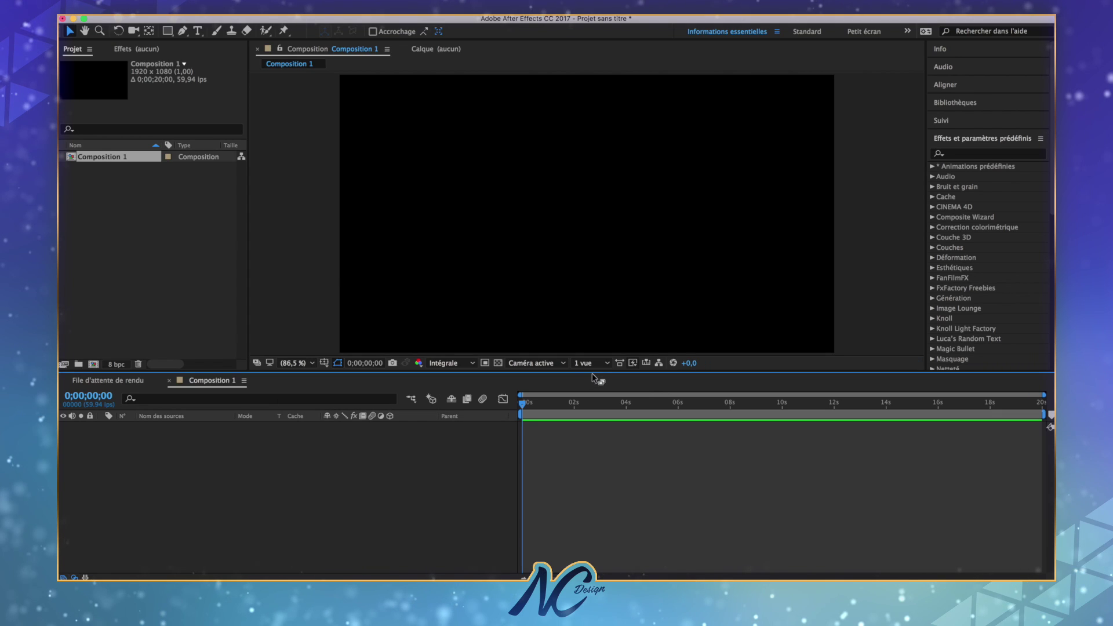
pyautogui.rightClick(274, 441)
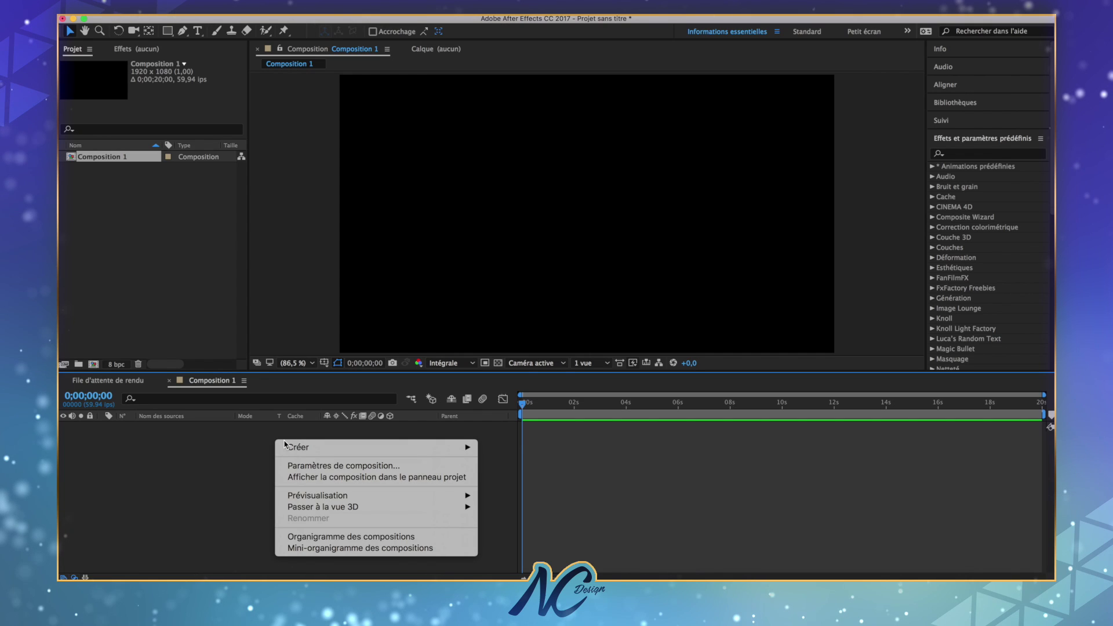
pyautogui.moveTo(285, 446)
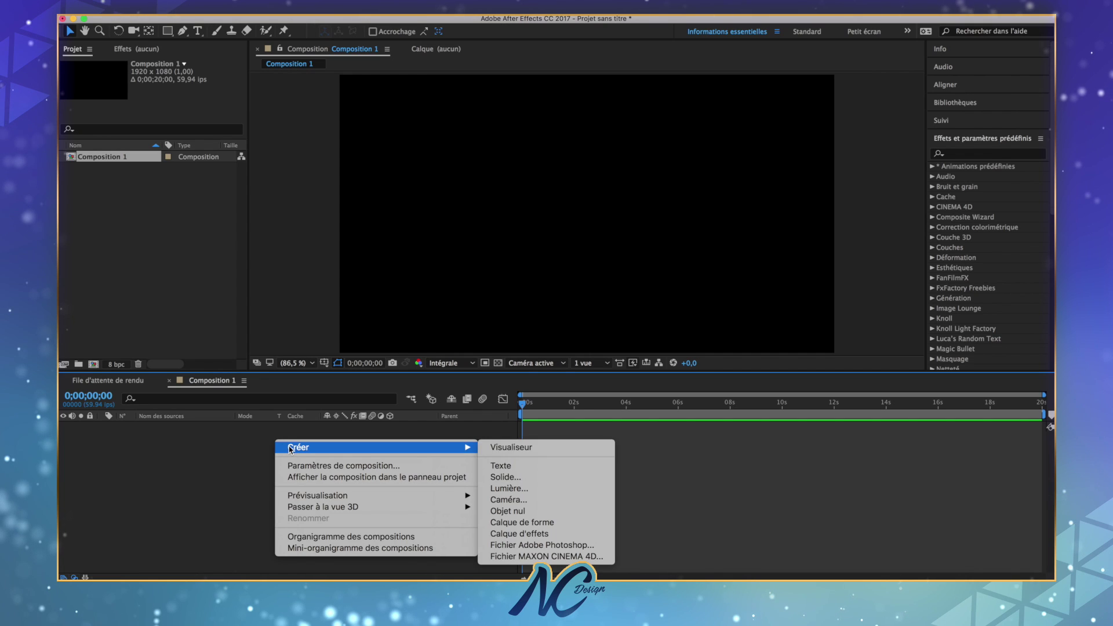
pyautogui.click(564, 483)
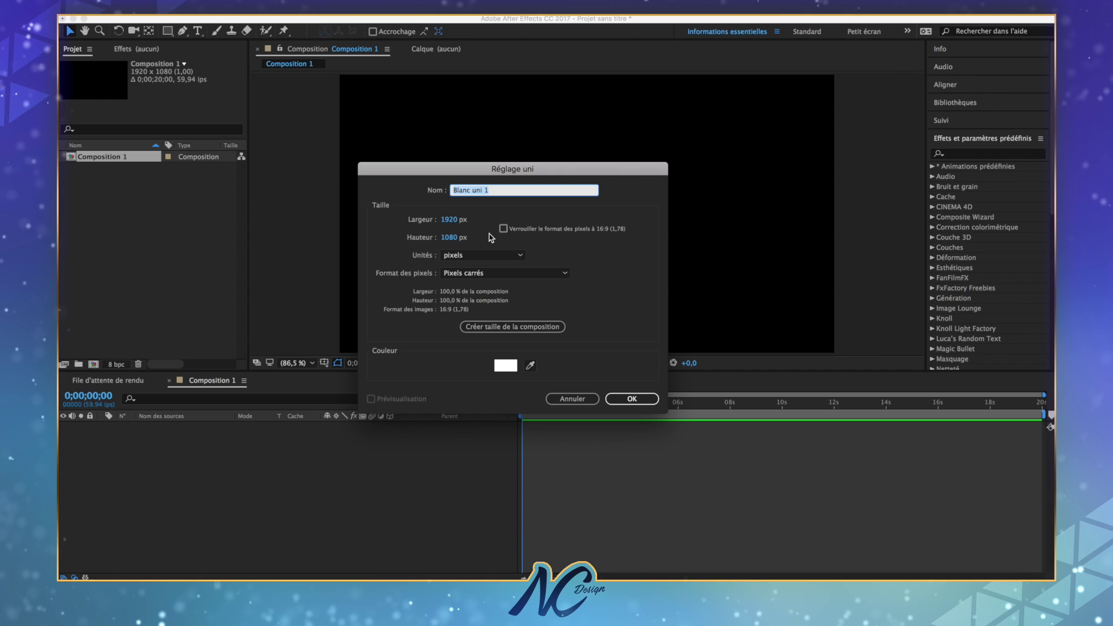
pyautogui.write('BG')
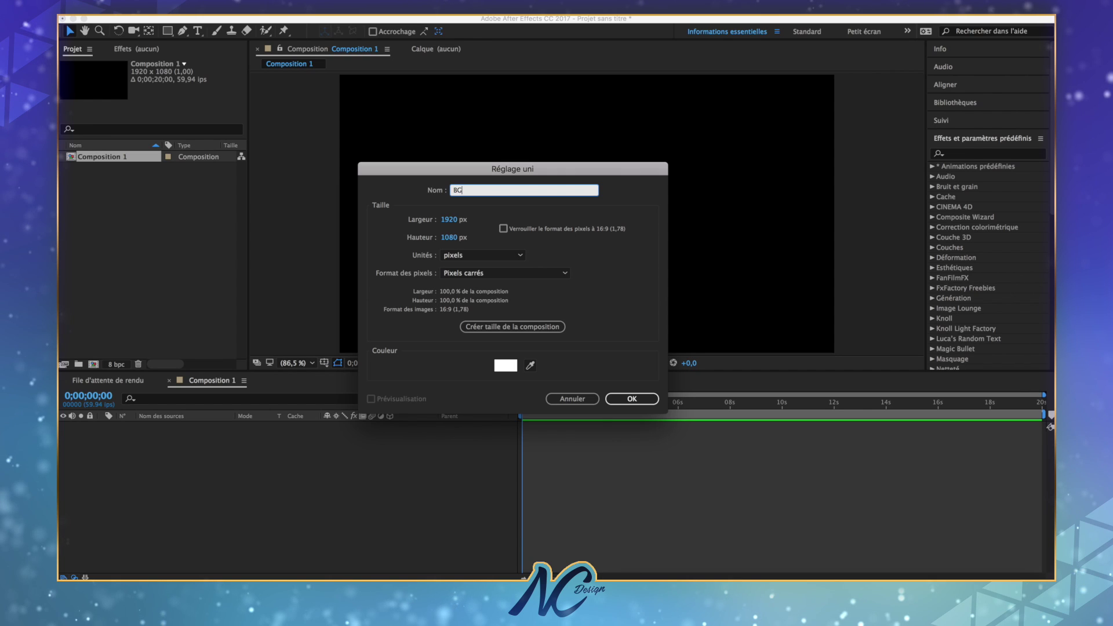
pyautogui.click(509, 366)
pyautogui.moveTo(217, 383); pyautogui.dragTo(164, 572)
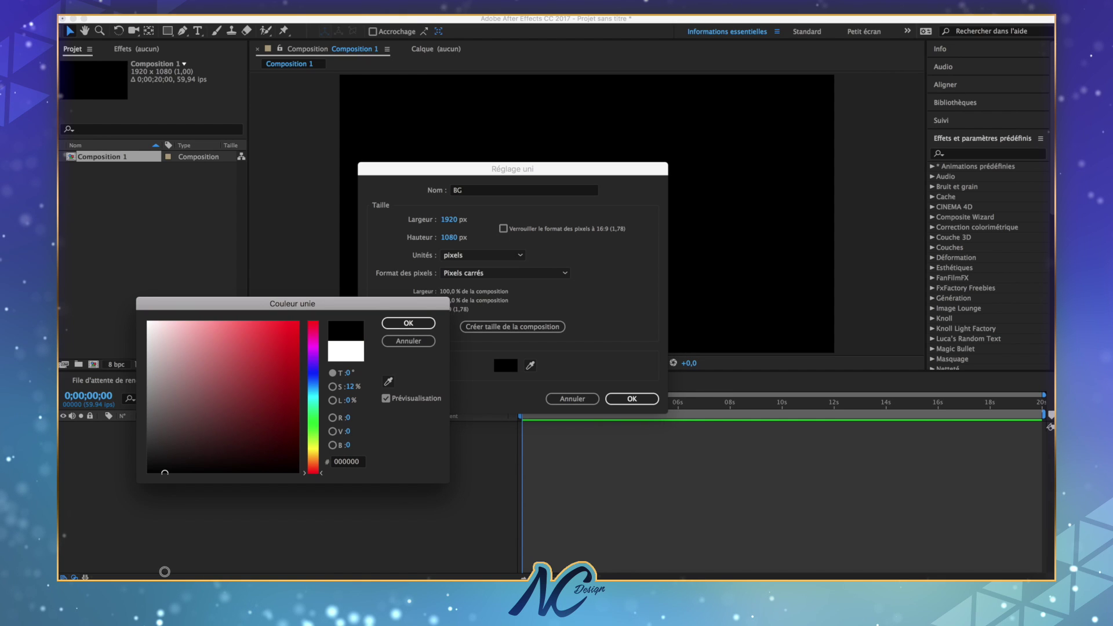
pyautogui.click(408, 323)
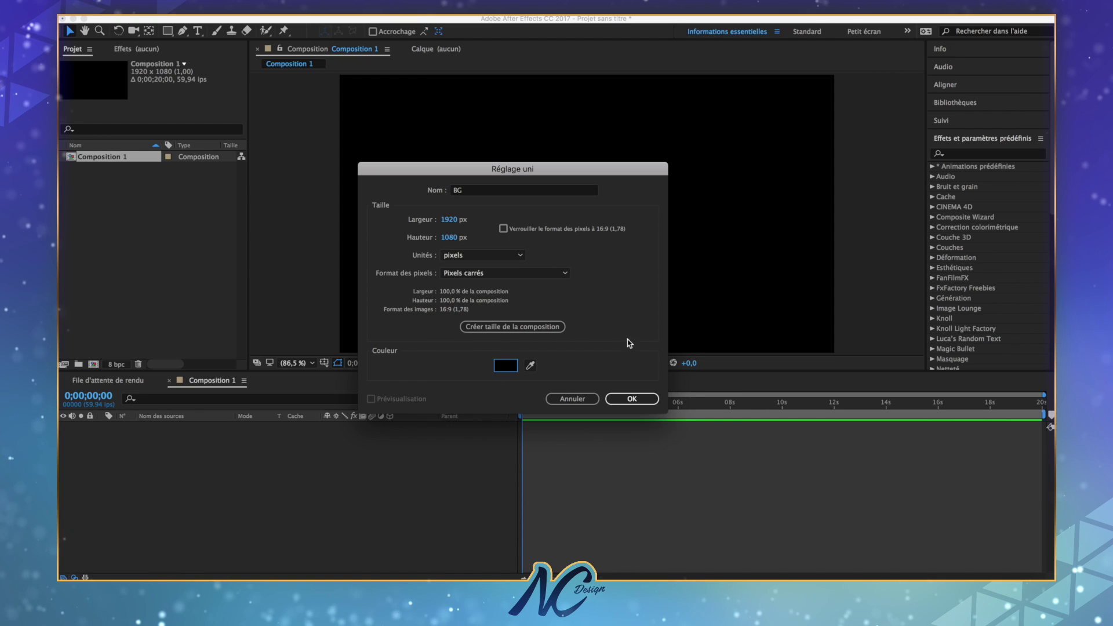
pyautogui.click(633, 398)
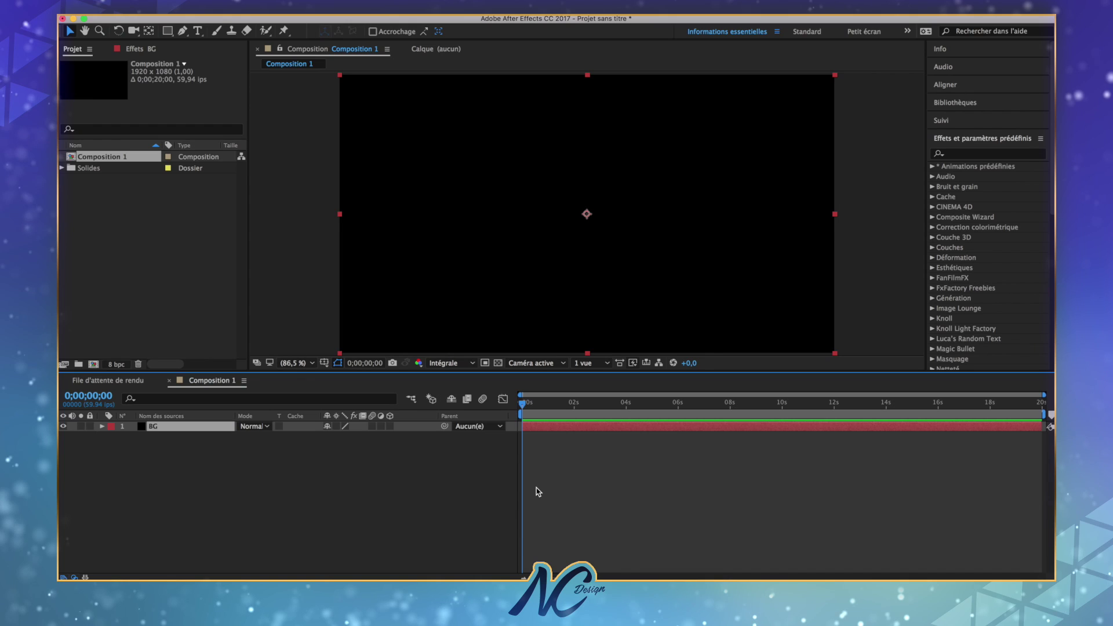
# Step: Add a text layer reading TUTO to the composition
pyautogui.click(182, 448)
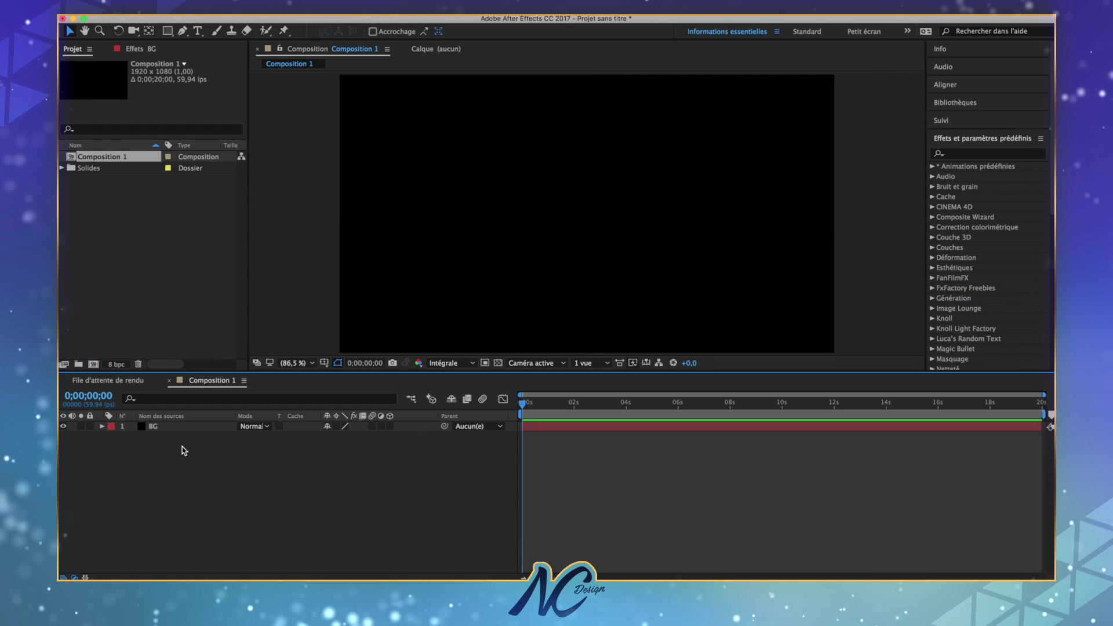
pyautogui.rightClick(211, 459)
pyautogui.moveTo(299, 462)
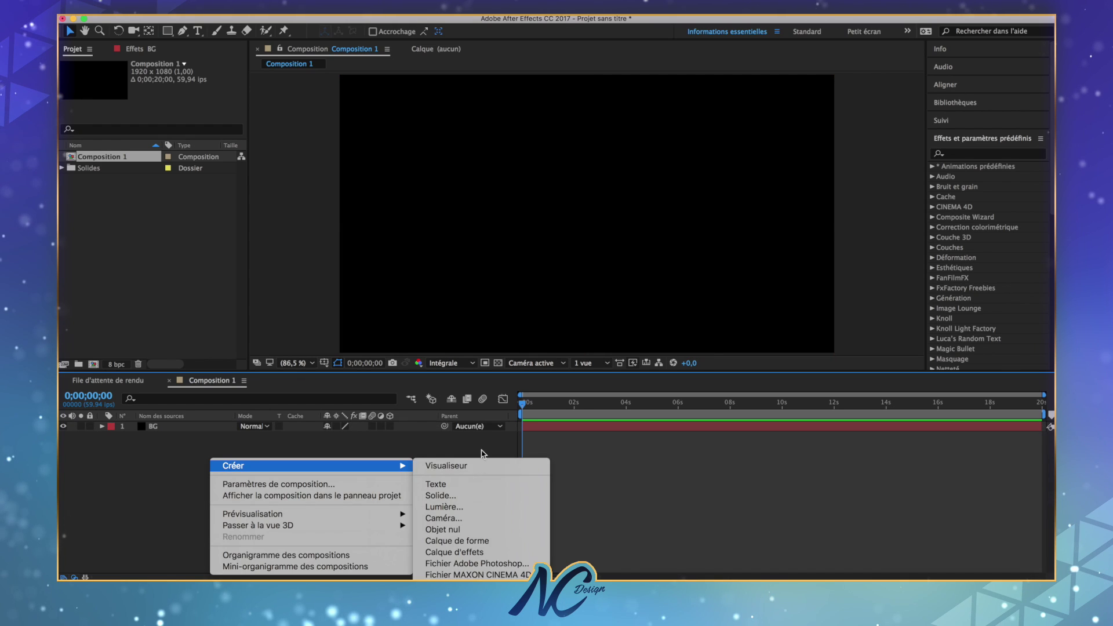
pyautogui.click(471, 484)
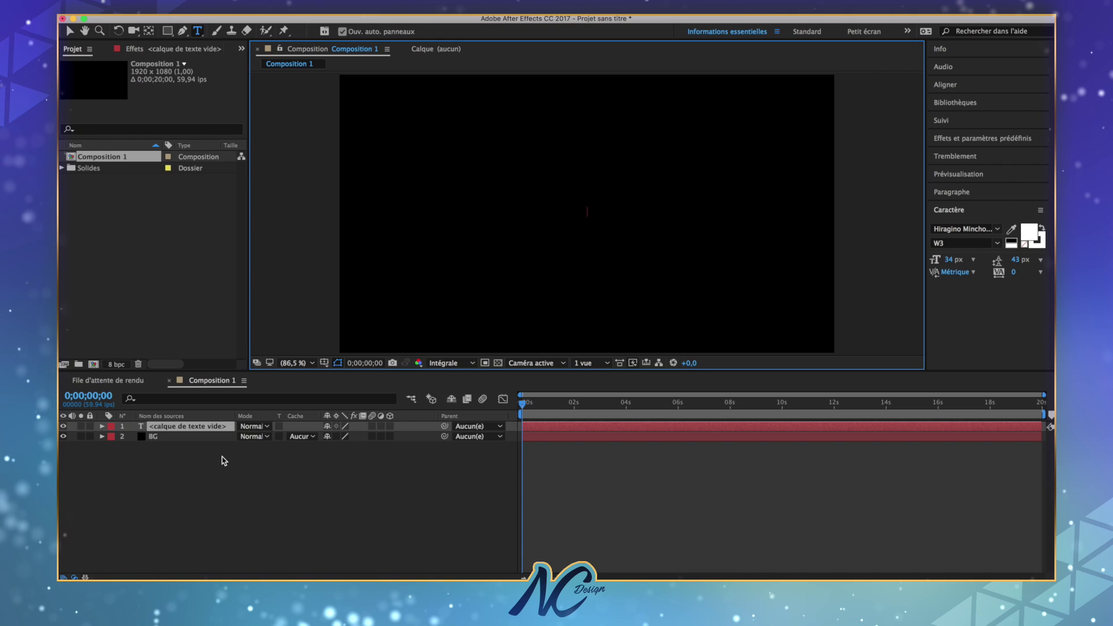
pyautogui.write('TUO')
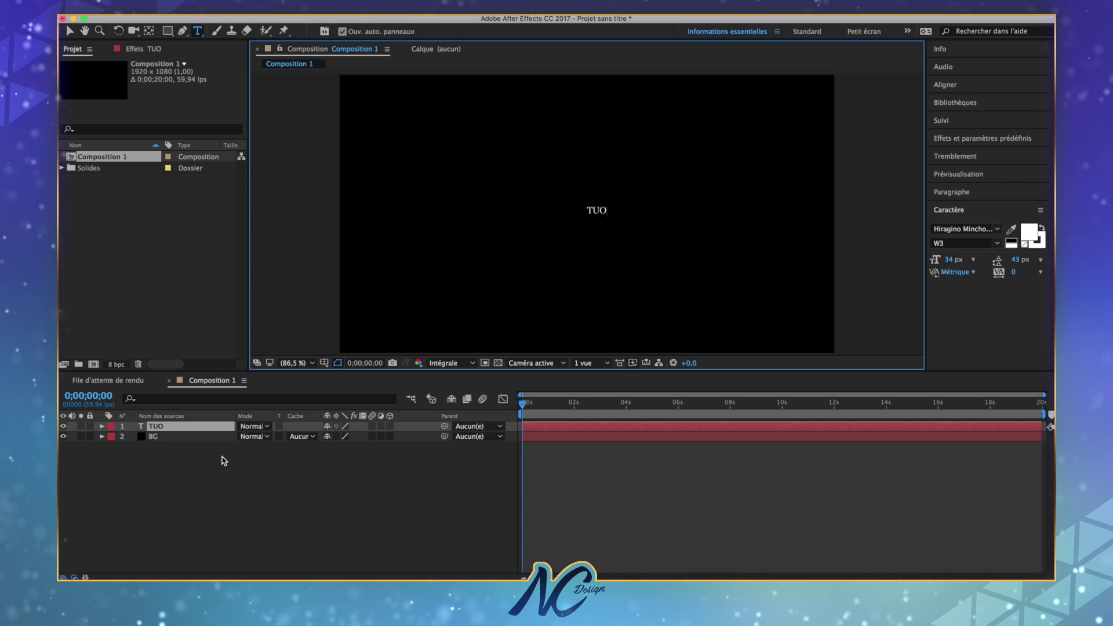
pyautogui.press('BackSpace')
pyautogui.write('TO')
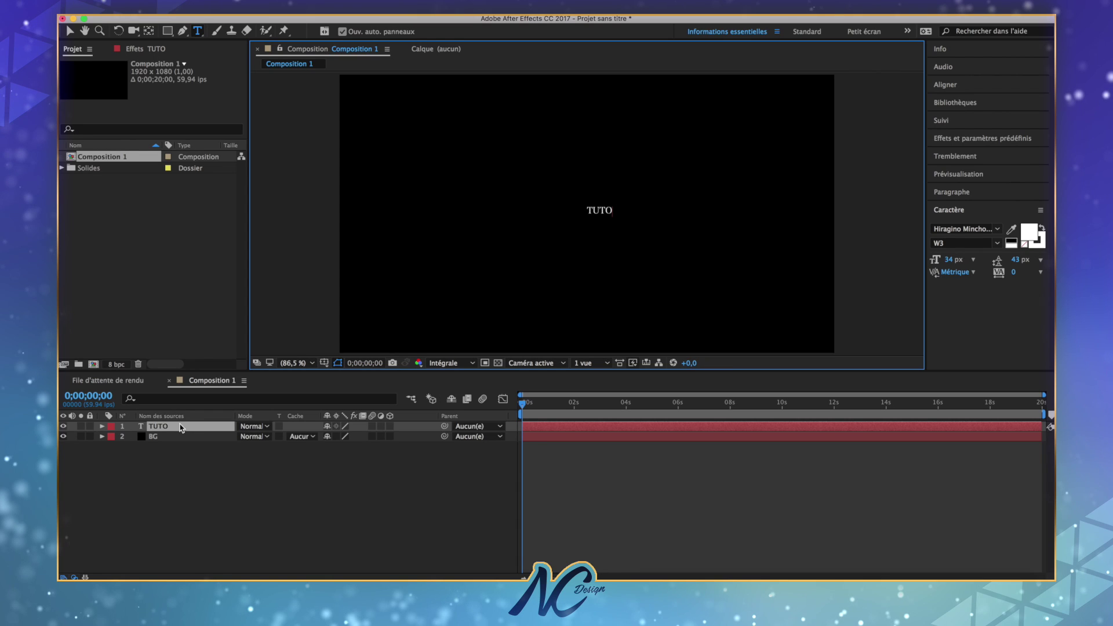
# Step: Set the whole TUTO text's font size to 129 px and move it to the horizontal centre of the frame
pyautogui.doubleClick(181, 428)
pyautogui.click(603, 210)
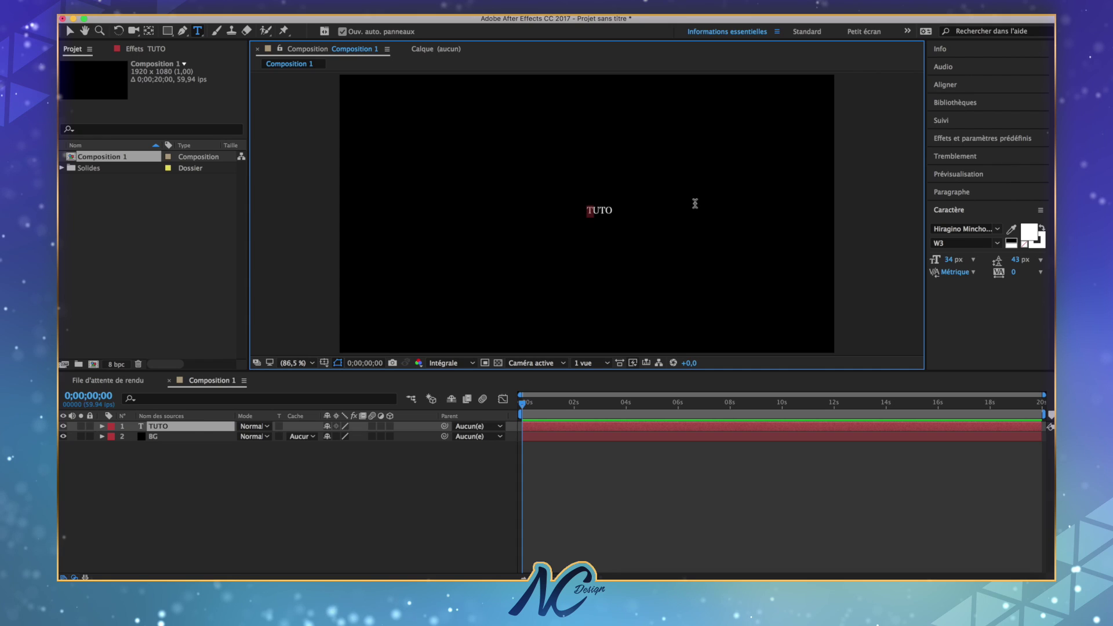
pyautogui.press('super+a')
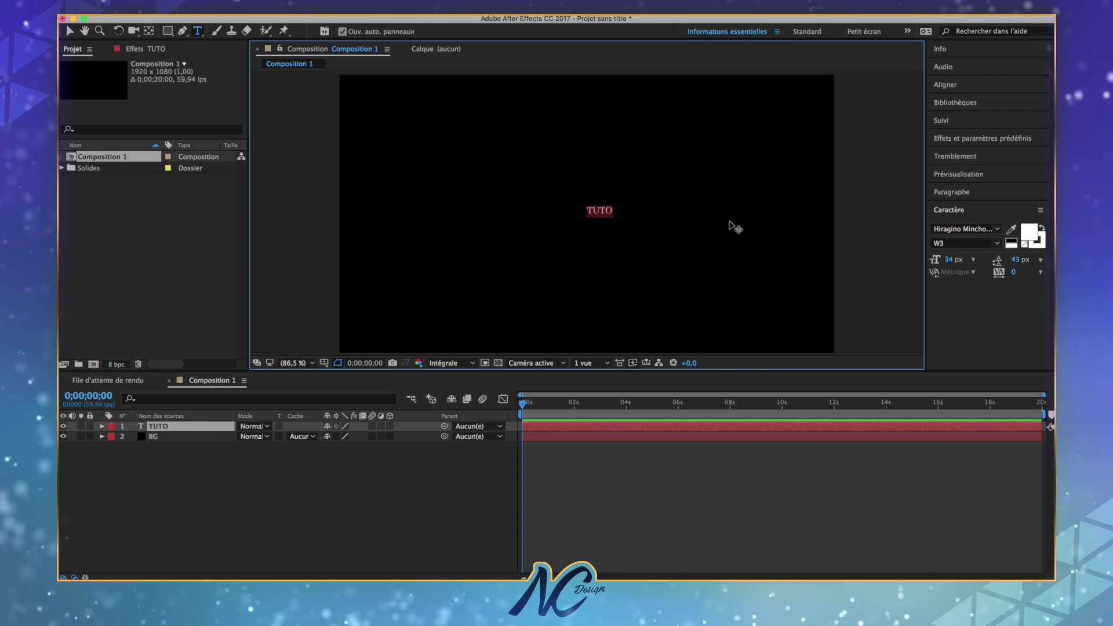
pyautogui.click(973, 260)
pyautogui.click(973, 262)
pyautogui.click(973, 262)
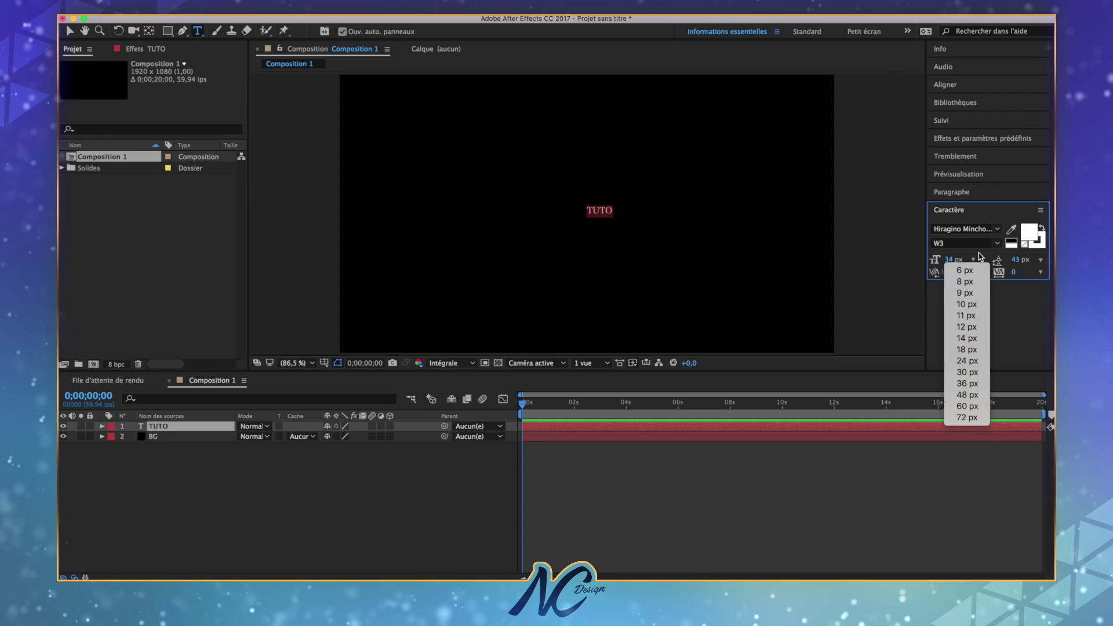
pyautogui.click(977, 258)
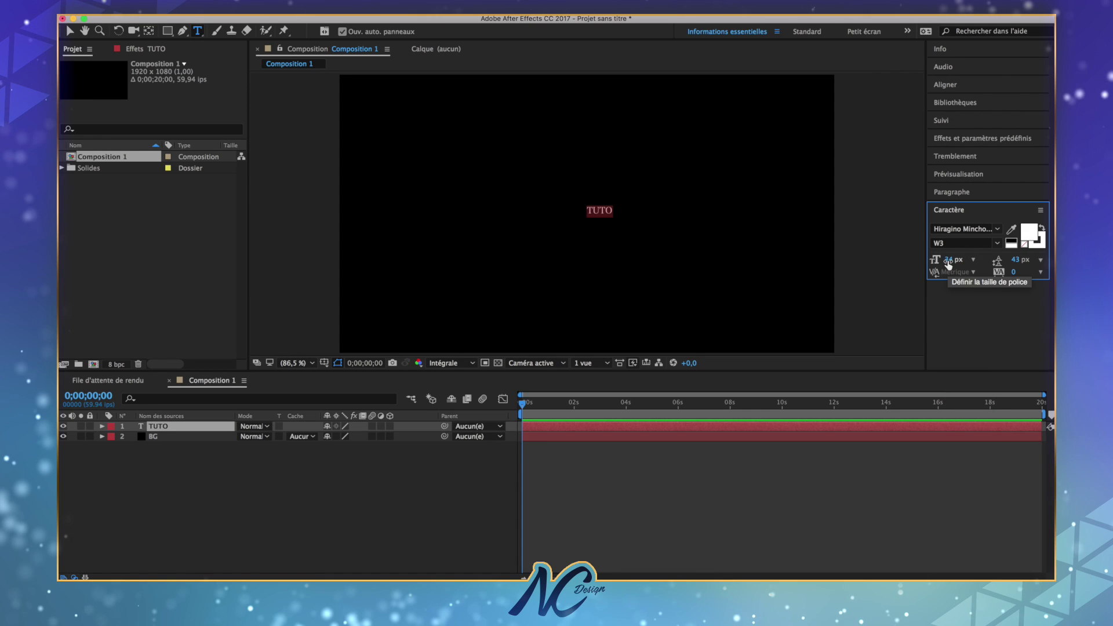
pyautogui.moveTo(948, 262); pyautogui.dragTo(1012, 267)
pyautogui.click(642, 198)
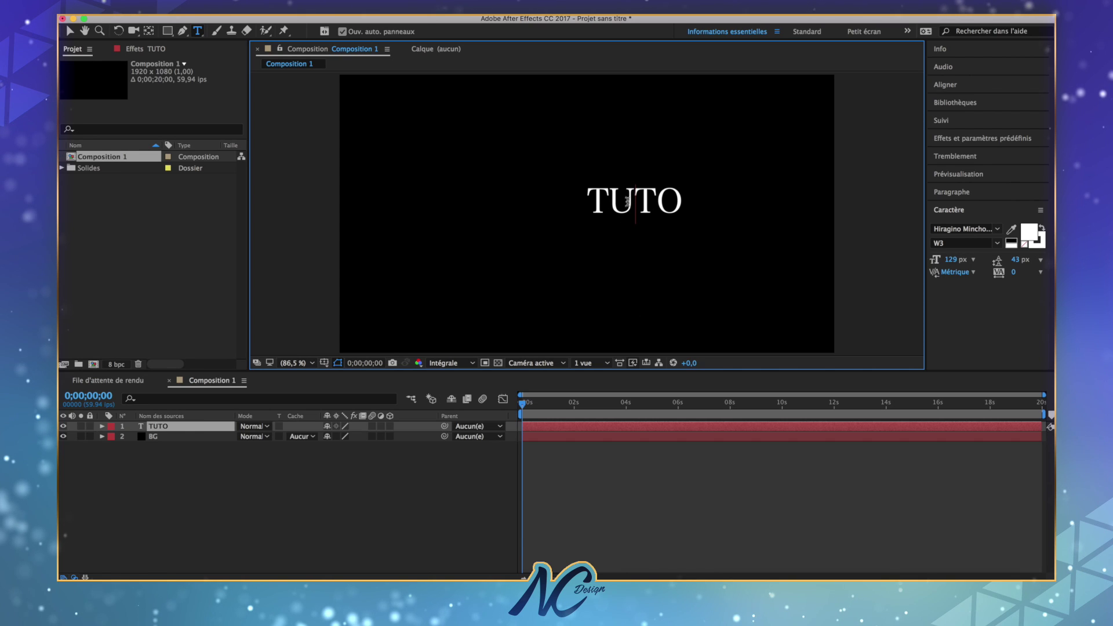
pyautogui.moveTo(633, 280); pyautogui.dragTo(592, 283)
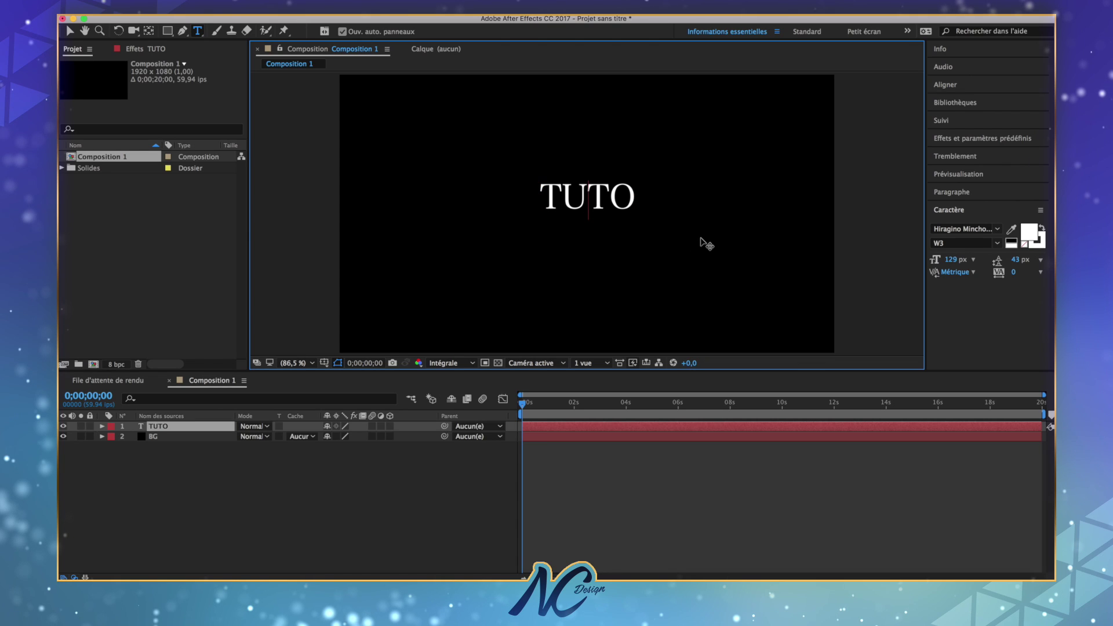
# Step: Change the font of the whole TUTO text to Adam in its normal style and leave text editing
pyautogui.moveTo(633, 199); pyautogui.dragTo(490, 199)
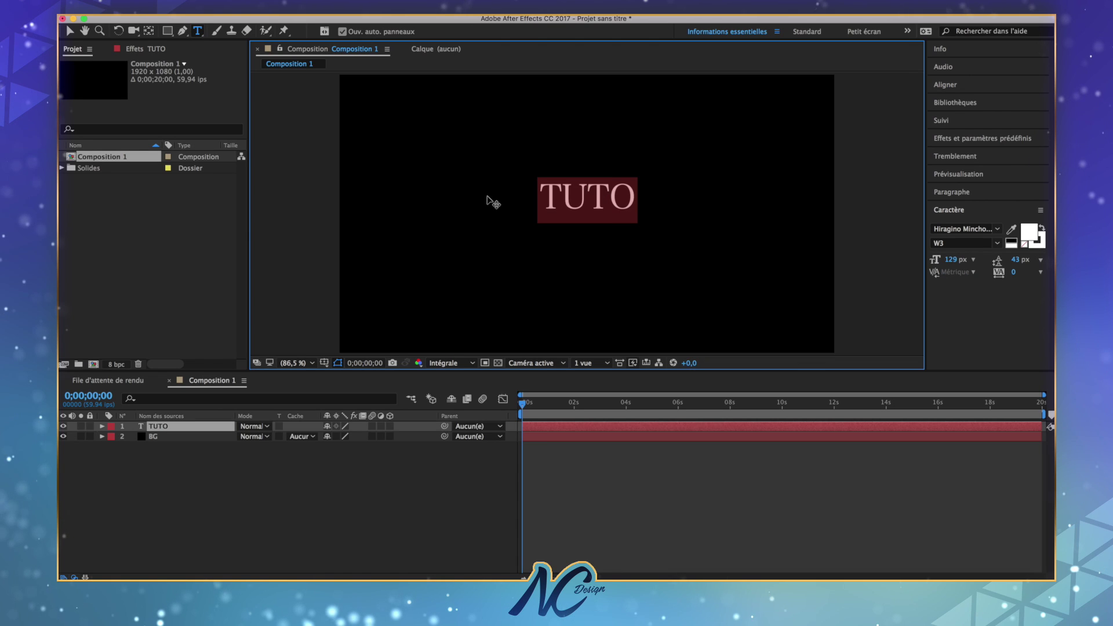
pyautogui.click(998, 232)
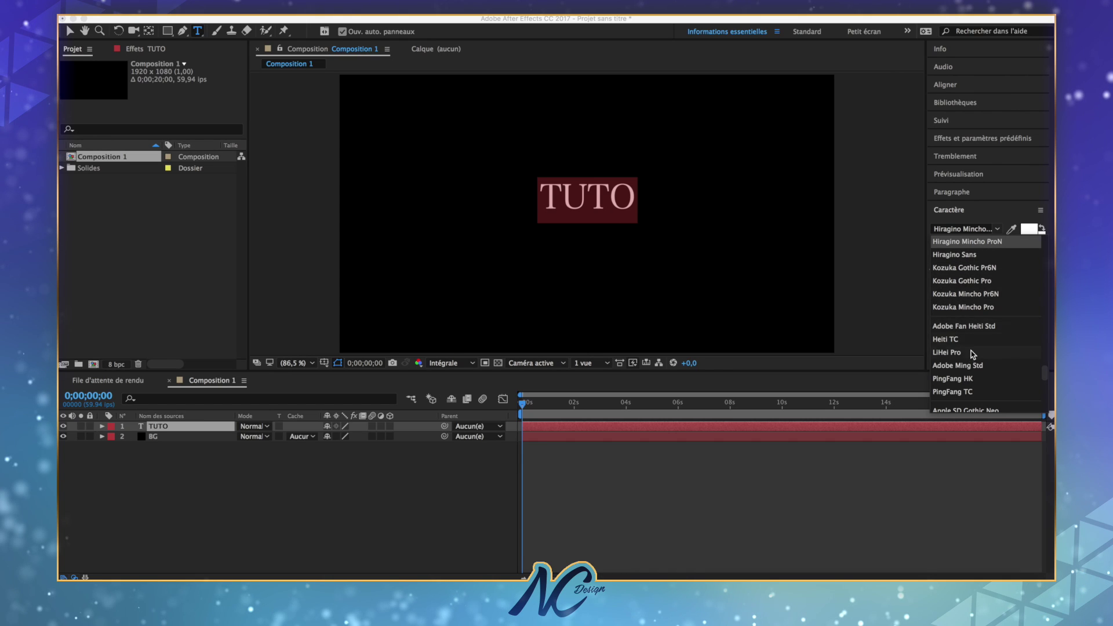
pyautogui.scroll(-5, 973, 355)
pyautogui.click(976, 300)
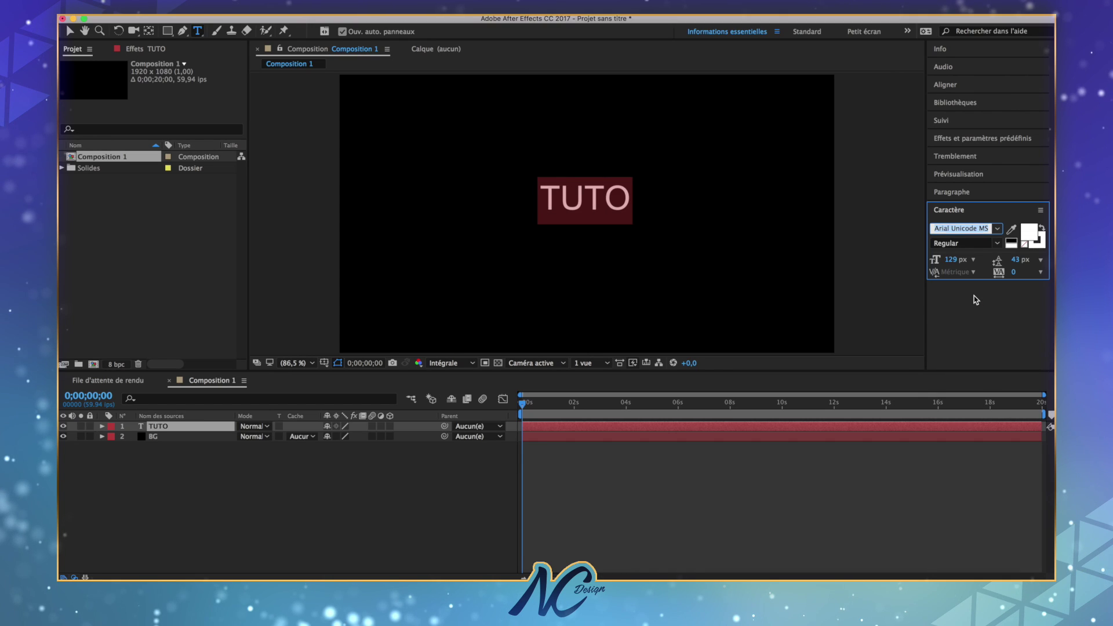
pyautogui.write('Al')
pyautogui.press('Down')
pyautogui.press('Down')
pyautogui.press('Down')
pyautogui.press('Down')
pyautogui.press('Down')
pyautogui.press('Down')
pyautogui.press('Up')
pyautogui.press('Up')
pyautogui.press('Up')
pyautogui.press('Up')
pyautogui.press('Up')
pyautogui.press('Up')
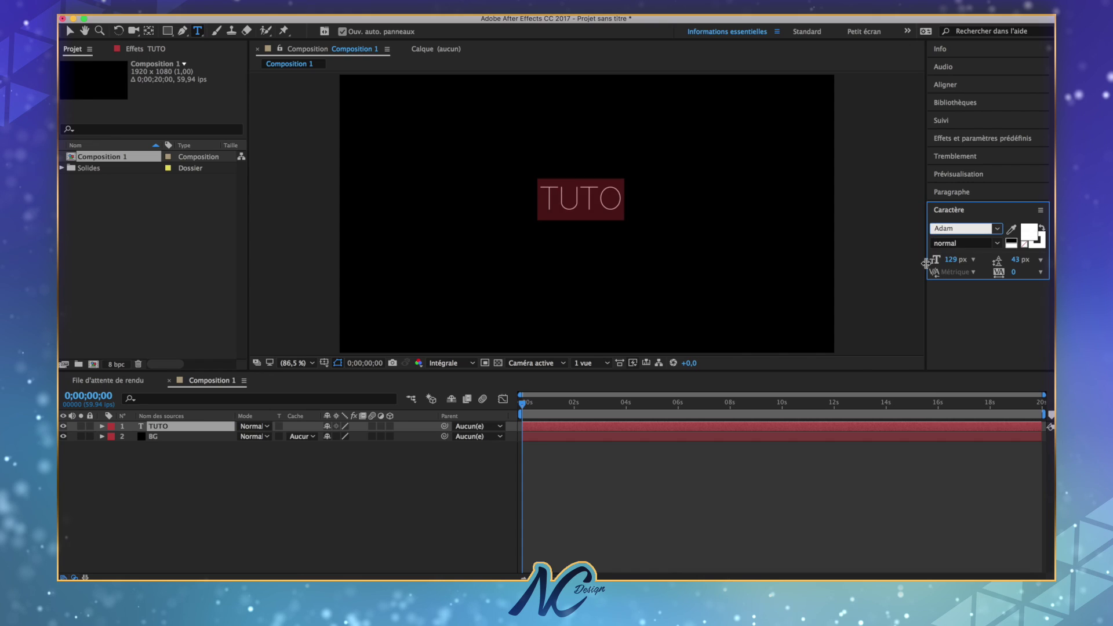
pyautogui.click(627, 206)
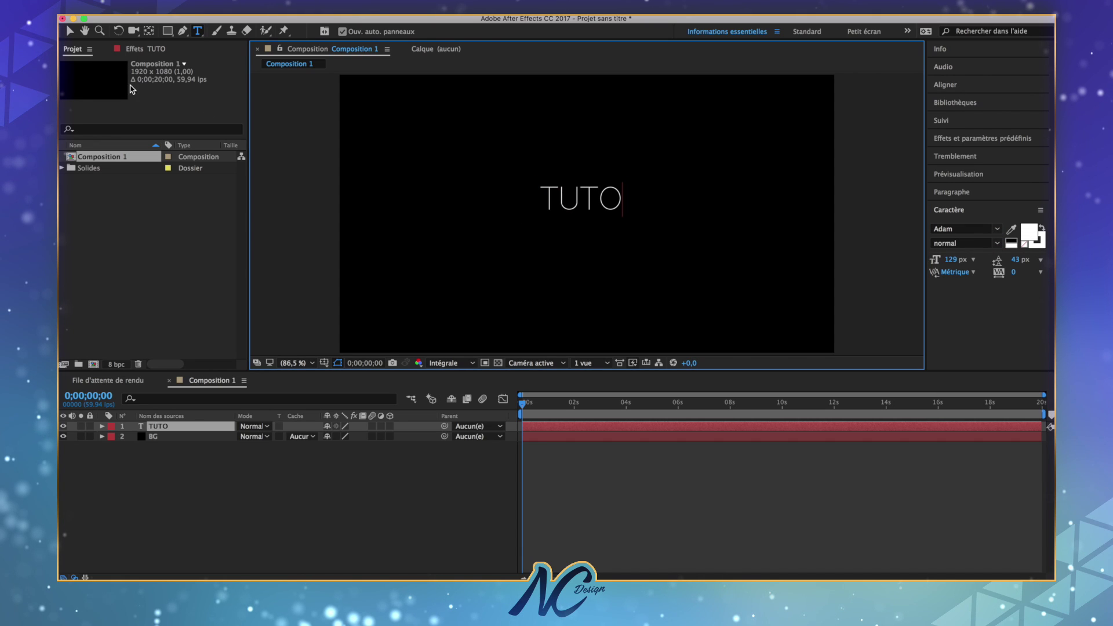
pyautogui.click(71, 31)
# Step: Create a black 1920 × 1080 px solid named Form above the TUTO and BG layers
pyautogui.rightClick(189, 468)
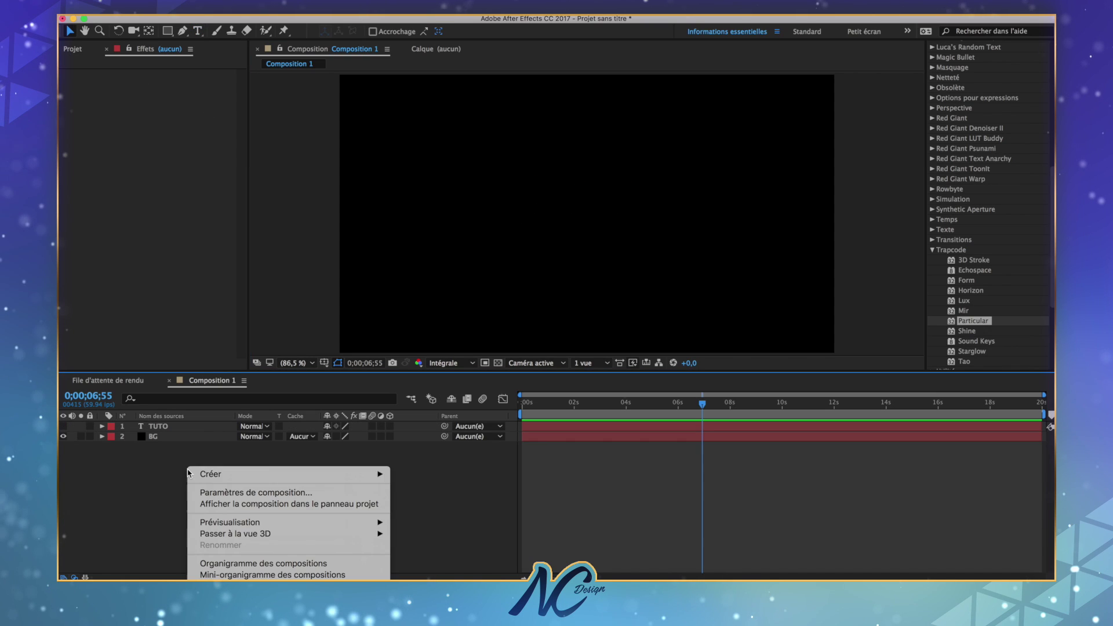
pyautogui.moveTo(261, 474)
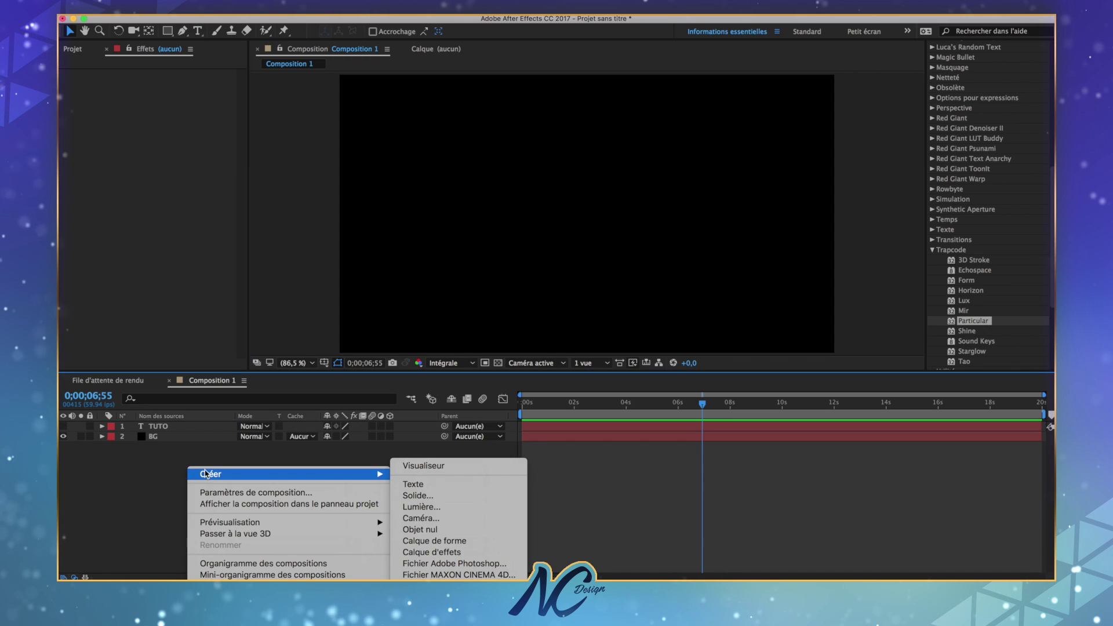
pyautogui.click(427, 497)
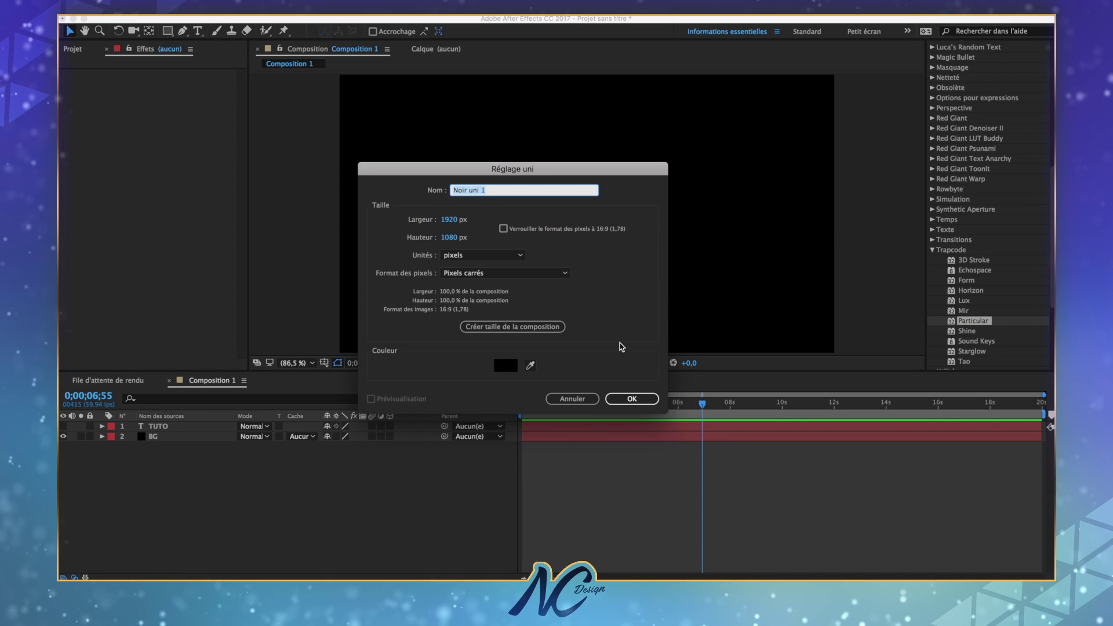
pyautogui.write('Form')
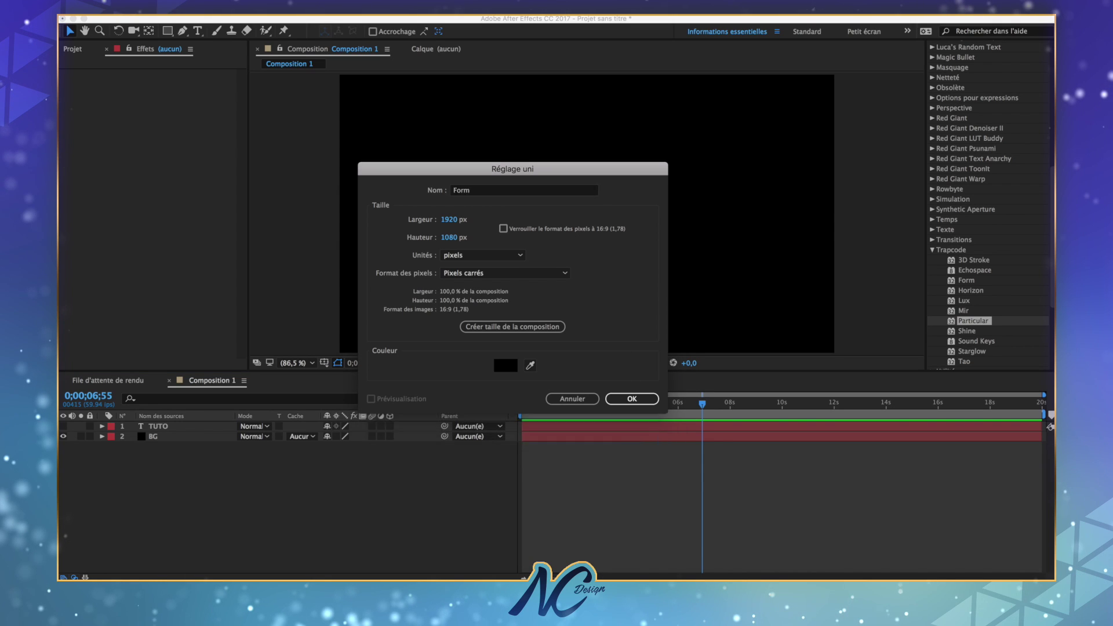
pyautogui.press('Return')
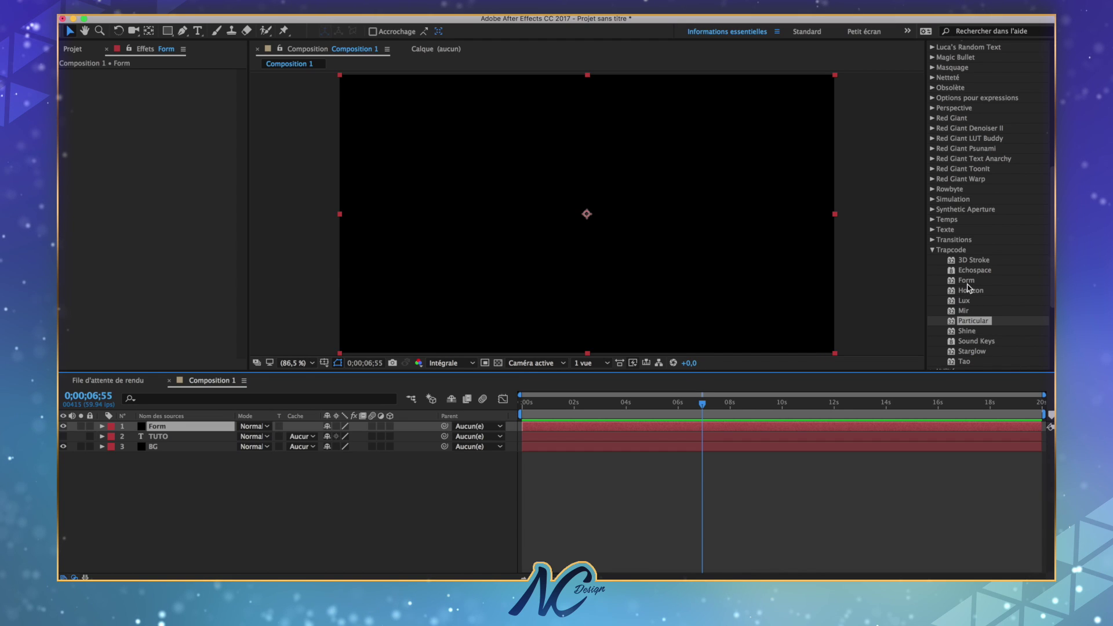
# Step: Apply the Trapcode Form effect to the Form solid and refresh the preview
pyautogui.moveTo(967, 282); pyautogui.dragTo(702, 427)
pyautogui.press('capslock')
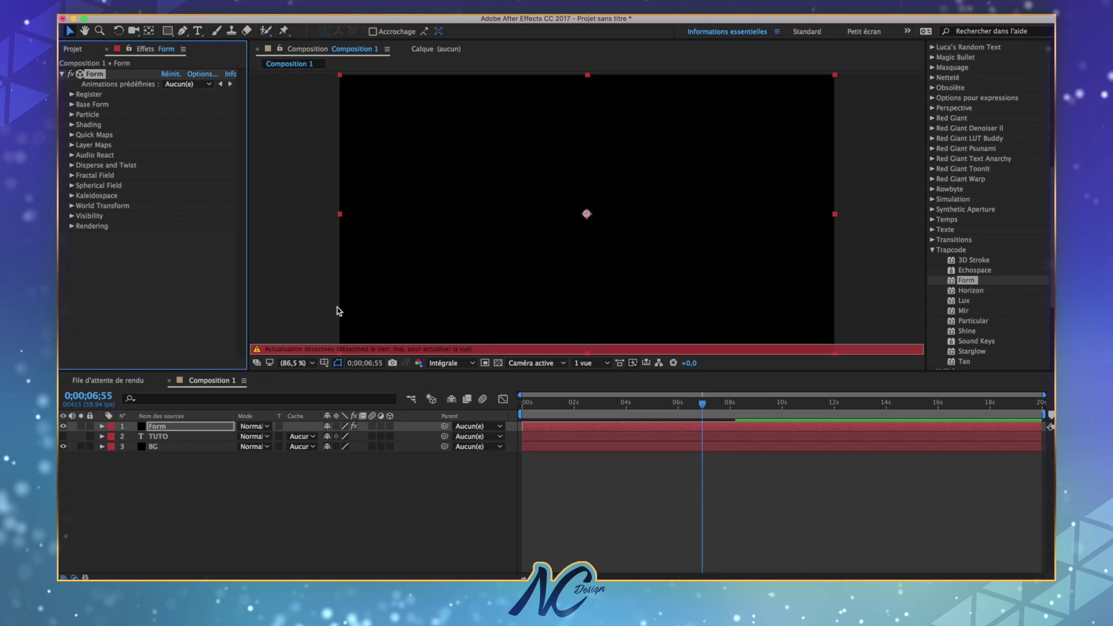
pyautogui.press('capslock')
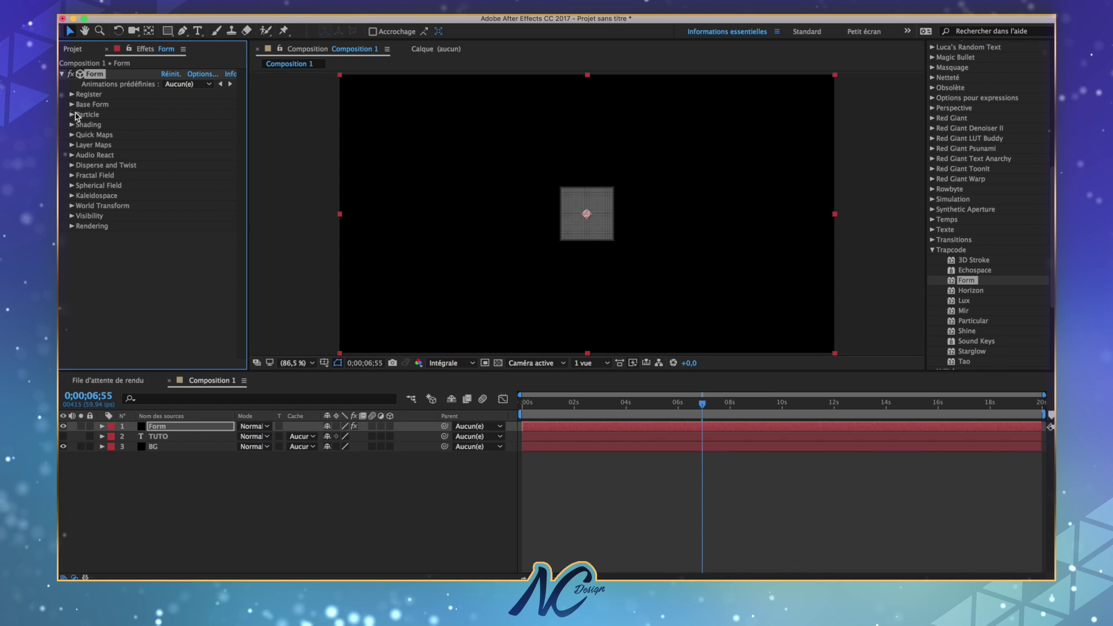
# Step: Add a camera layer to the composition above the Form layer
pyautogui.rightClick(186, 507)
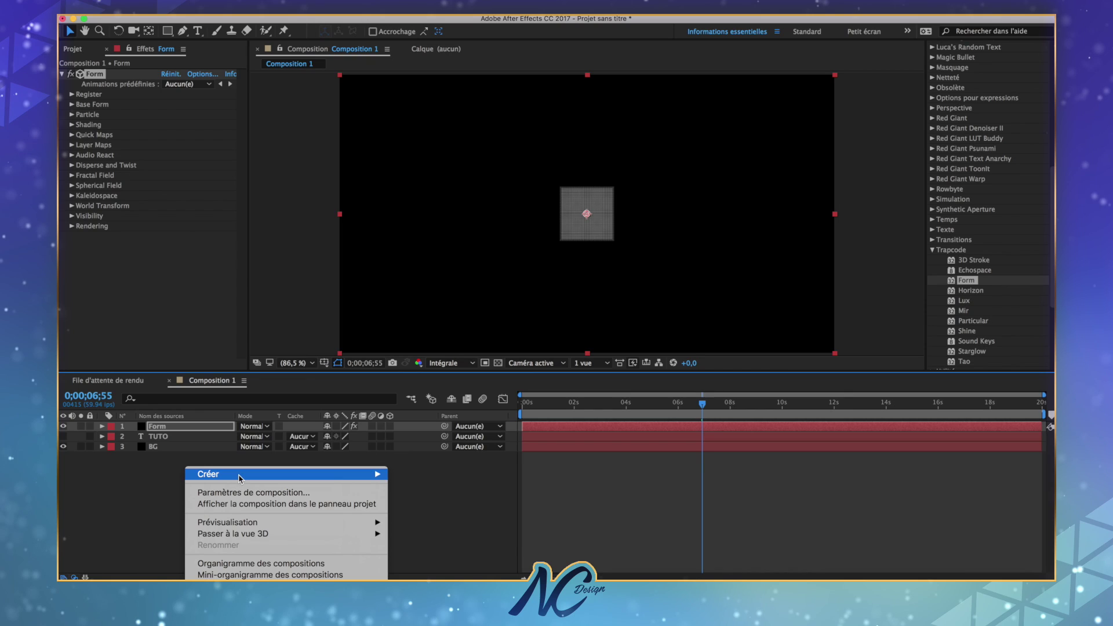
pyautogui.moveTo(241, 476)
pyautogui.click(429, 518)
pyautogui.click(684, 381)
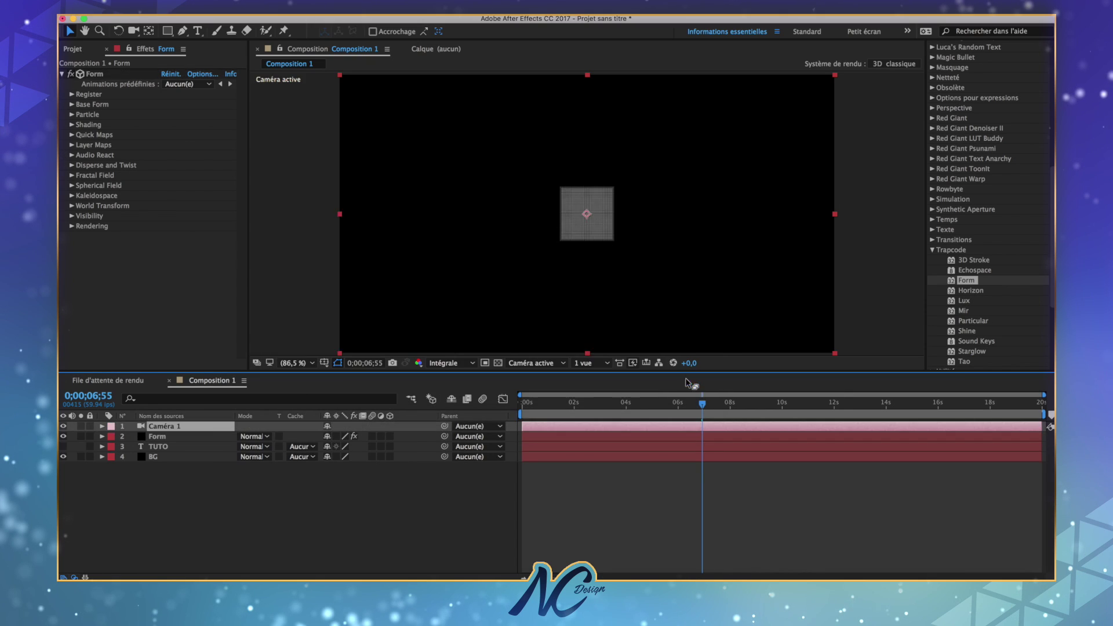
# Step: Reveal the camera layer's camera options and set its zoom to 20000 pixels
pyautogui.click(103, 427)
pyautogui.click(110, 437)
pyautogui.click(111, 438)
pyautogui.click(113, 448)
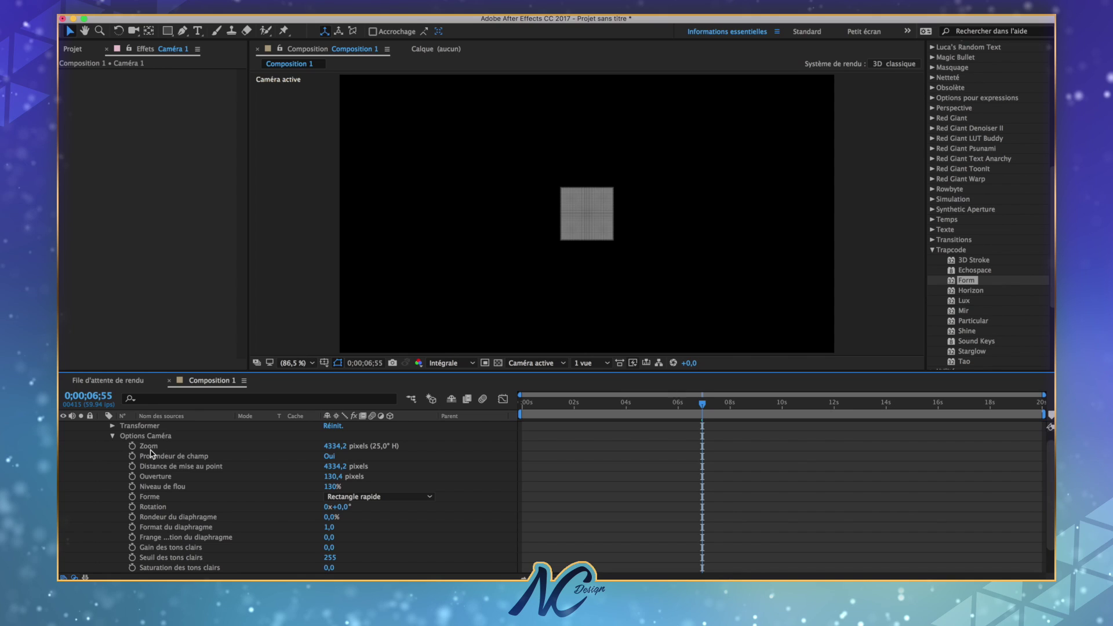
pyautogui.click(331, 450)
pyautogui.write('2')
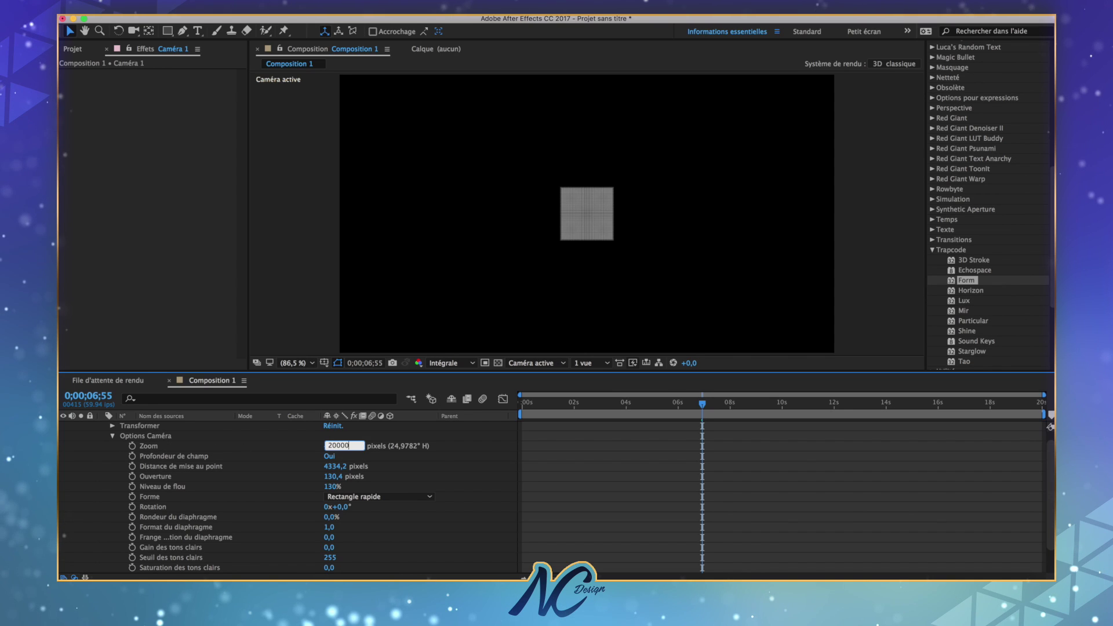
pyautogui.write('0000')
pyautogui.press('Return')
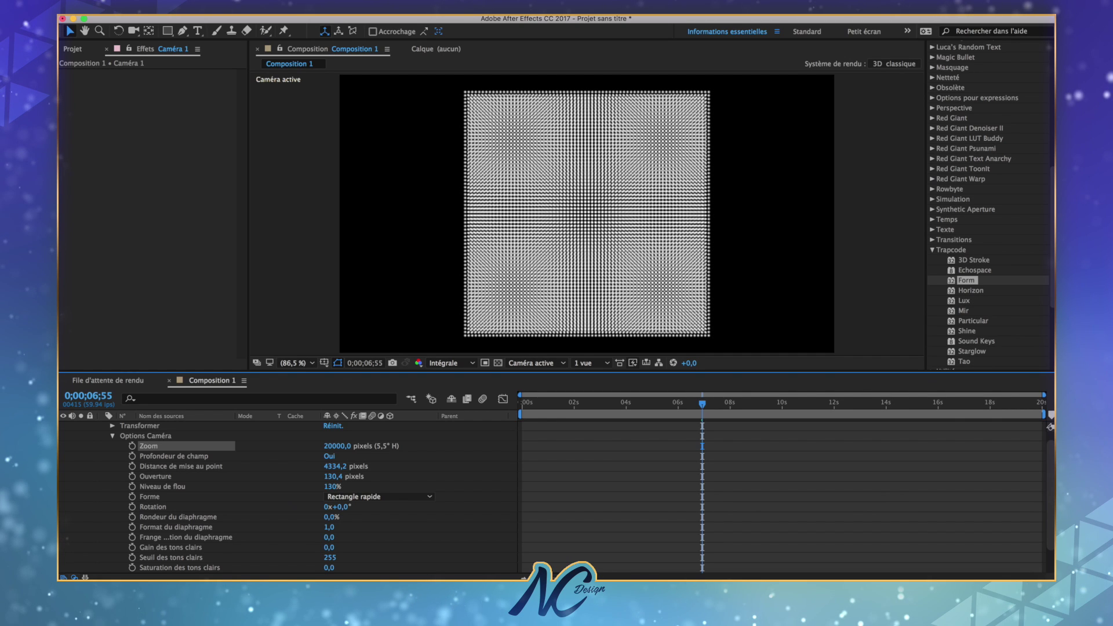
# Step: Set Size X, Size Y and Size Z of the Form layer's base form to 400
pyautogui.scroll(1, 292, 471)
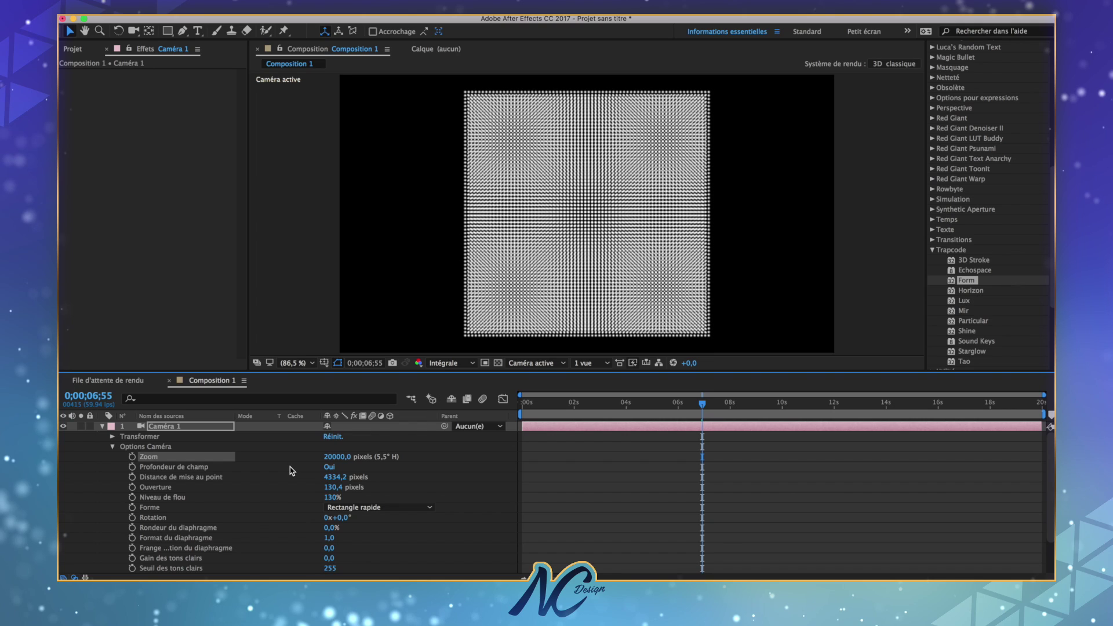
pyautogui.scroll(-4, 186, 445)
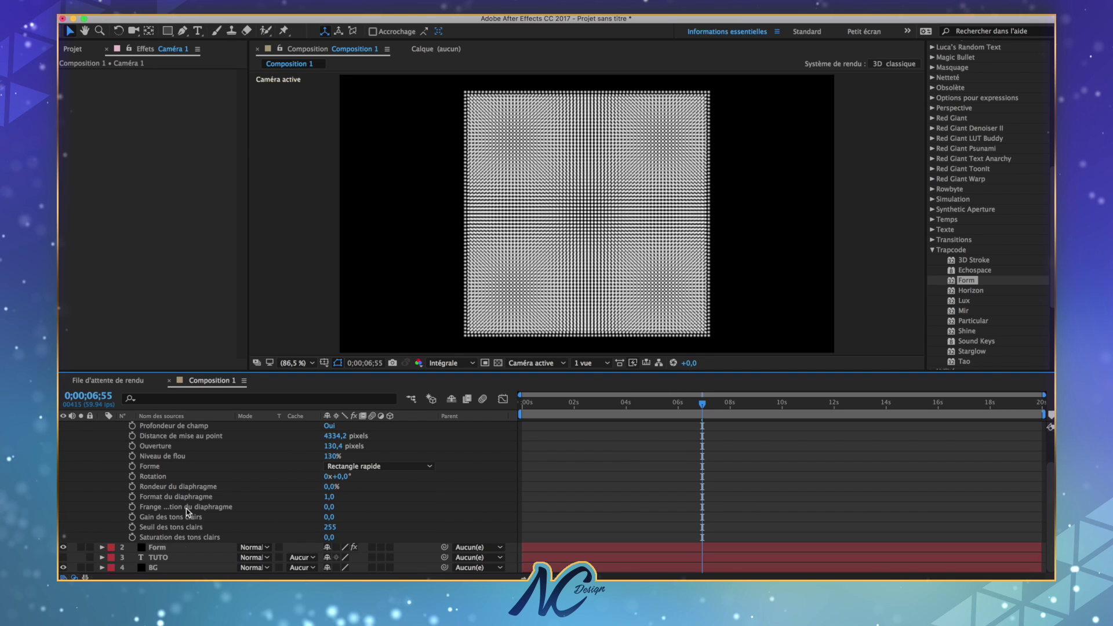
pyautogui.click(162, 548)
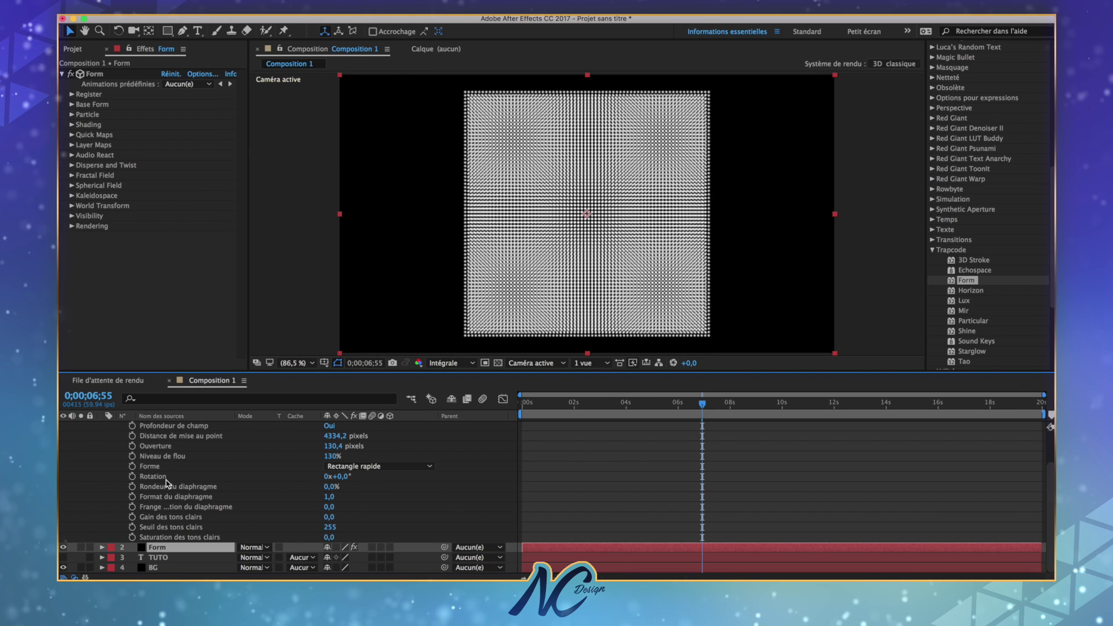
pyautogui.click(71, 104)
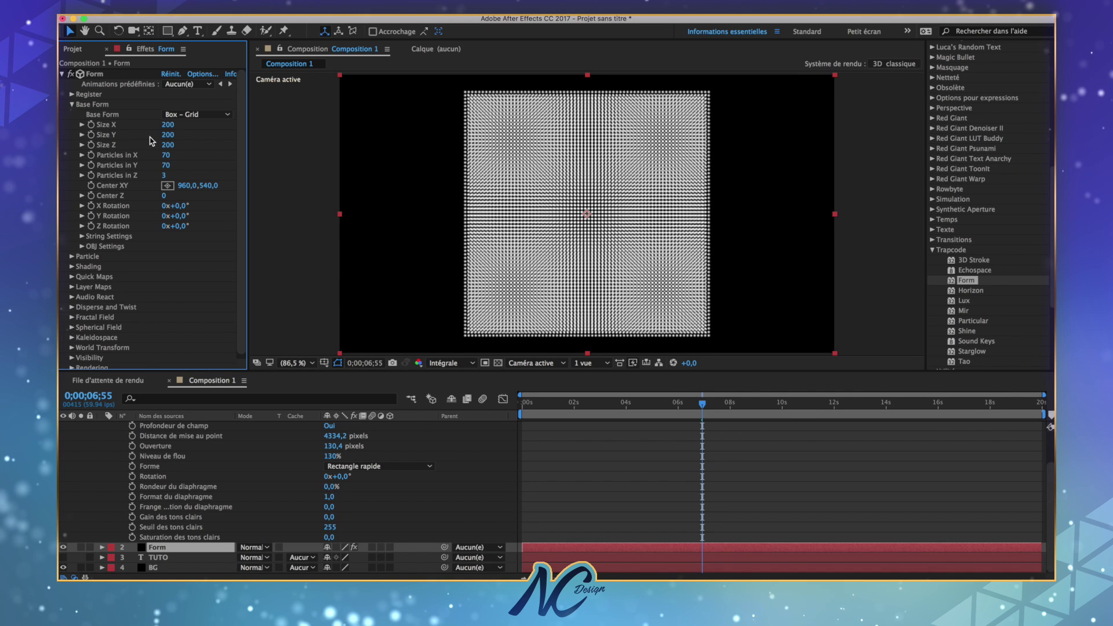
pyautogui.moveTo(184, 122); pyautogui.dragTo(181, 134)
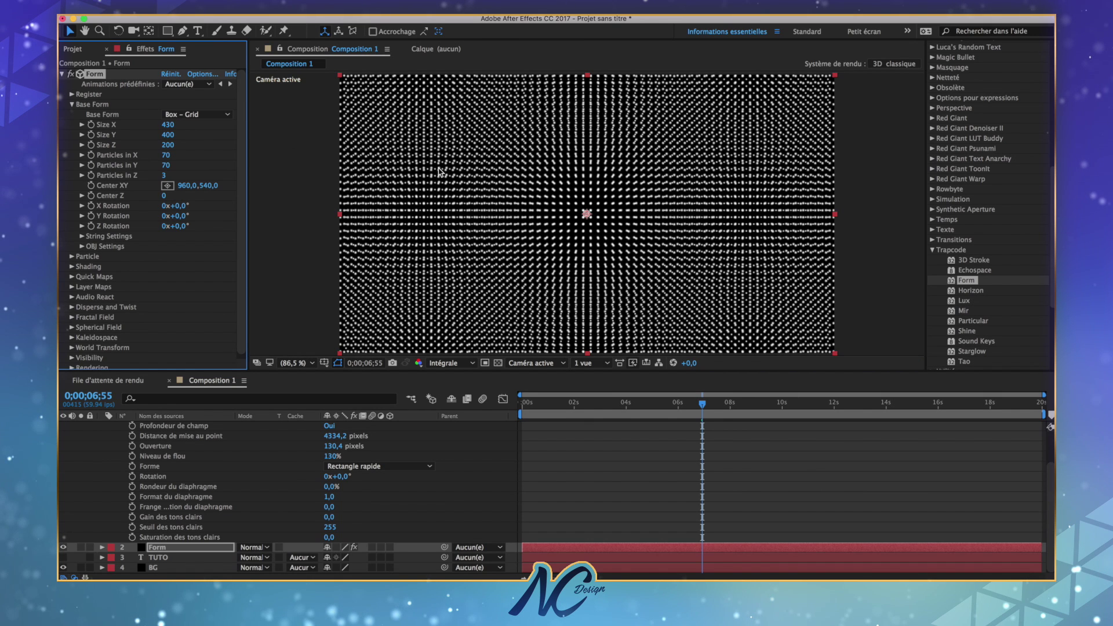
pyautogui.moveTo(180, 145); pyautogui.dragTo(182, 145)
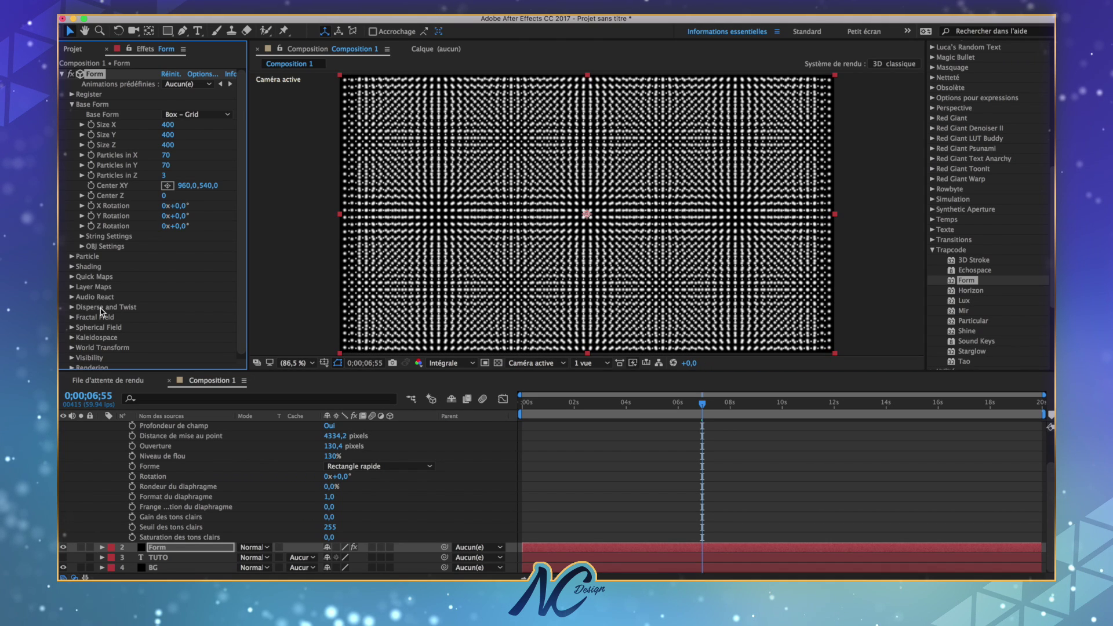
# Step: Set Disperse to 100 in the Form effect's Disperse and Twist settings
pyautogui.click(71, 308)
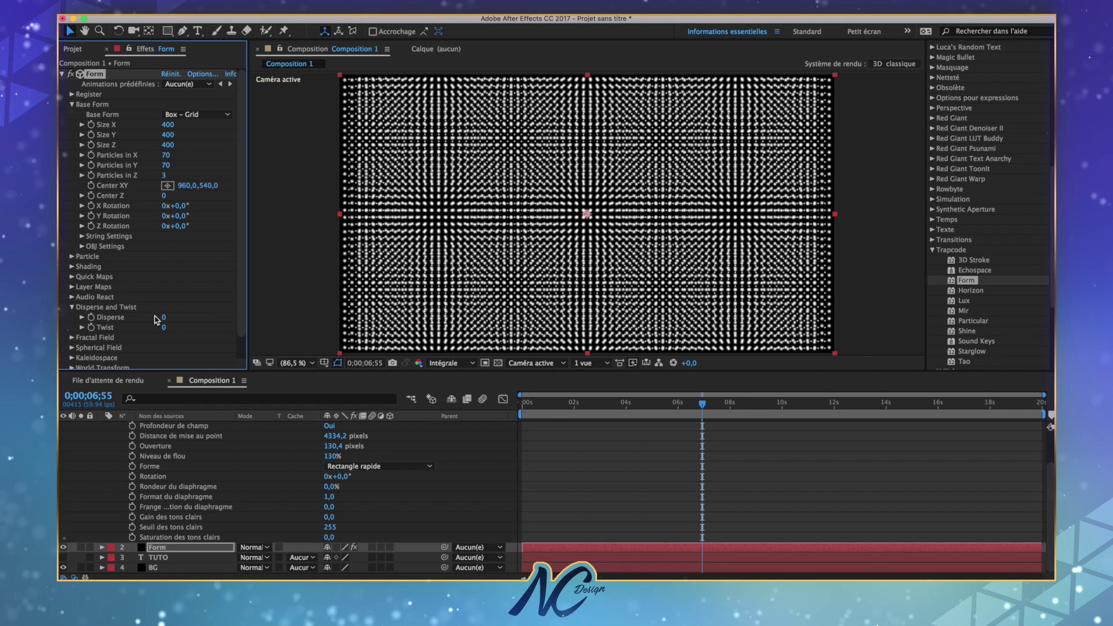
pyautogui.moveTo(174, 317); pyautogui.dragTo(221, 314)
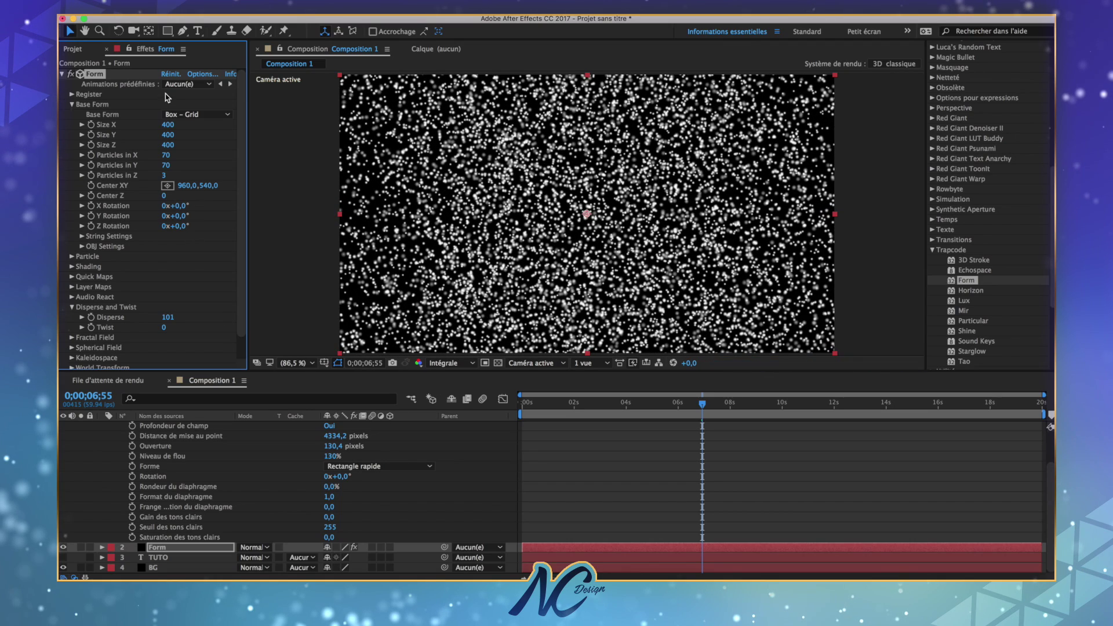
pyautogui.click(167, 319)
pyautogui.write('100')
pyautogui.press('Return')
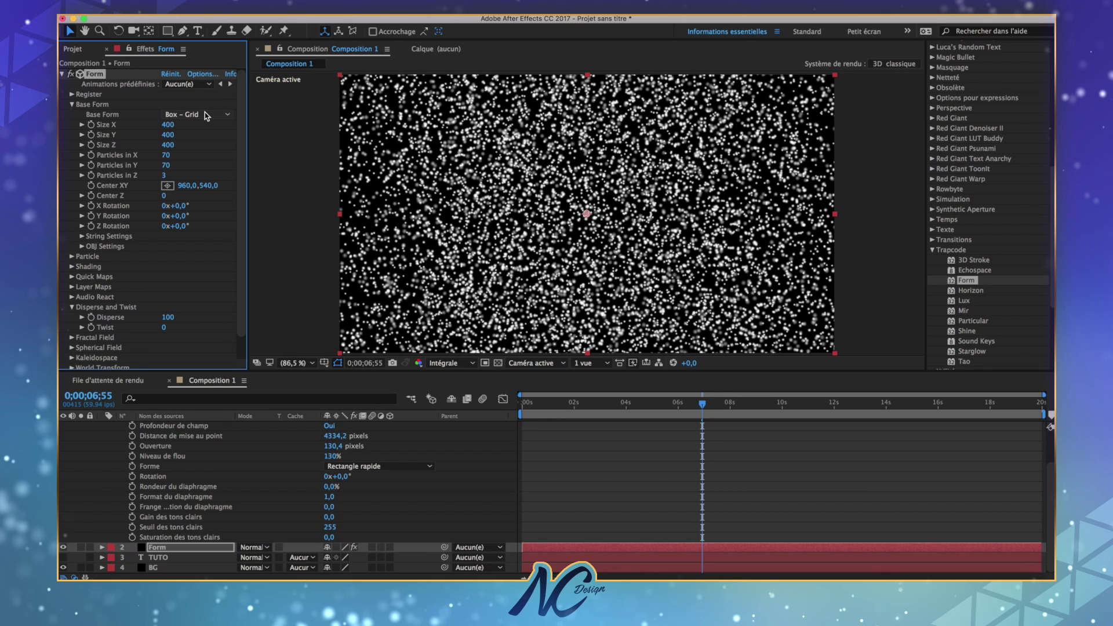
# Step: Try the Glow Sphere (No DOF) particle type on the Form effect and return it to Sphere
pyautogui.click(73, 258)
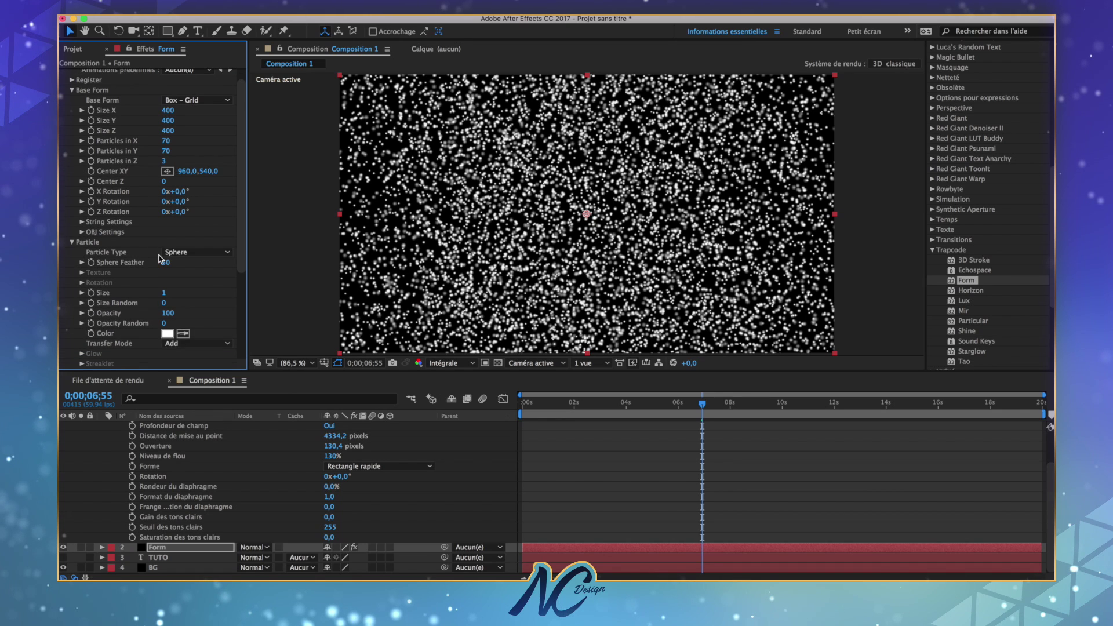
pyautogui.click(179, 253)
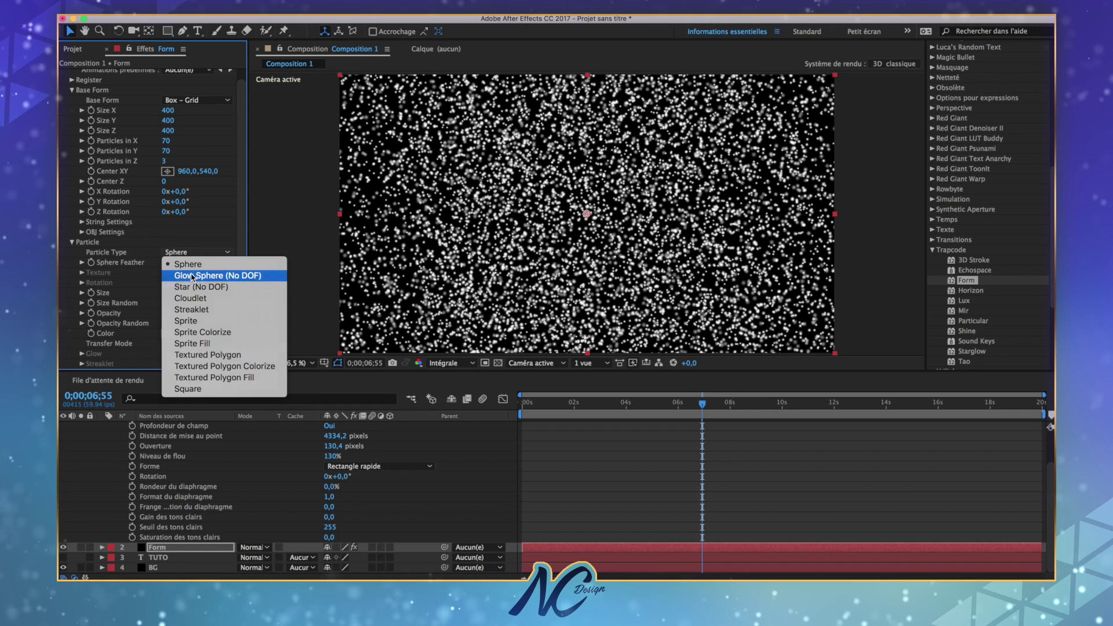
pyautogui.click(192, 276)
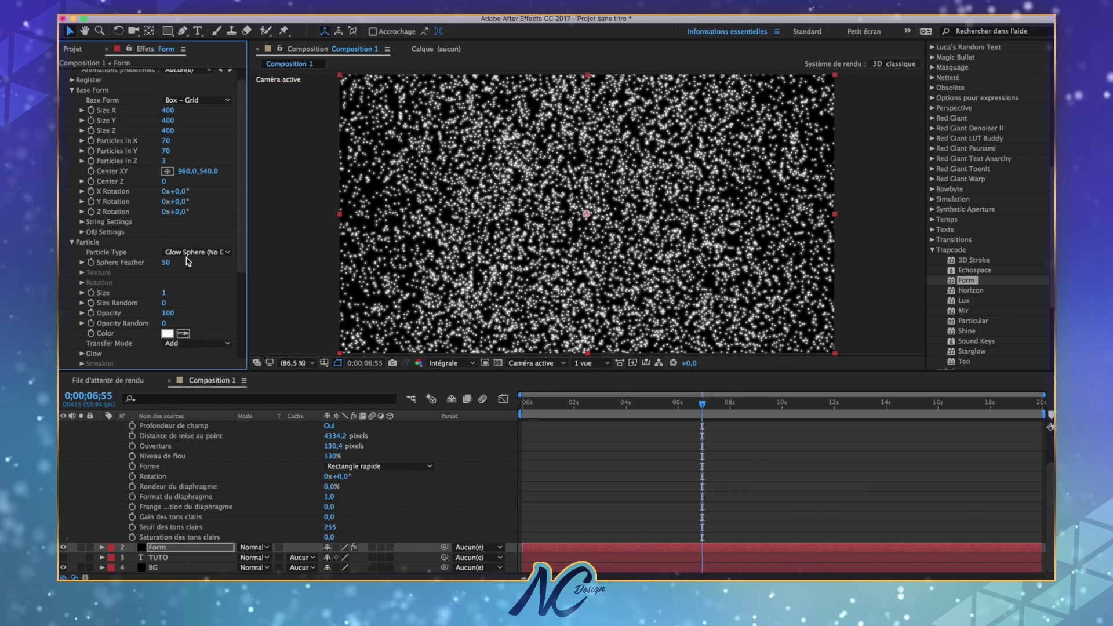
pyautogui.click(187, 253)
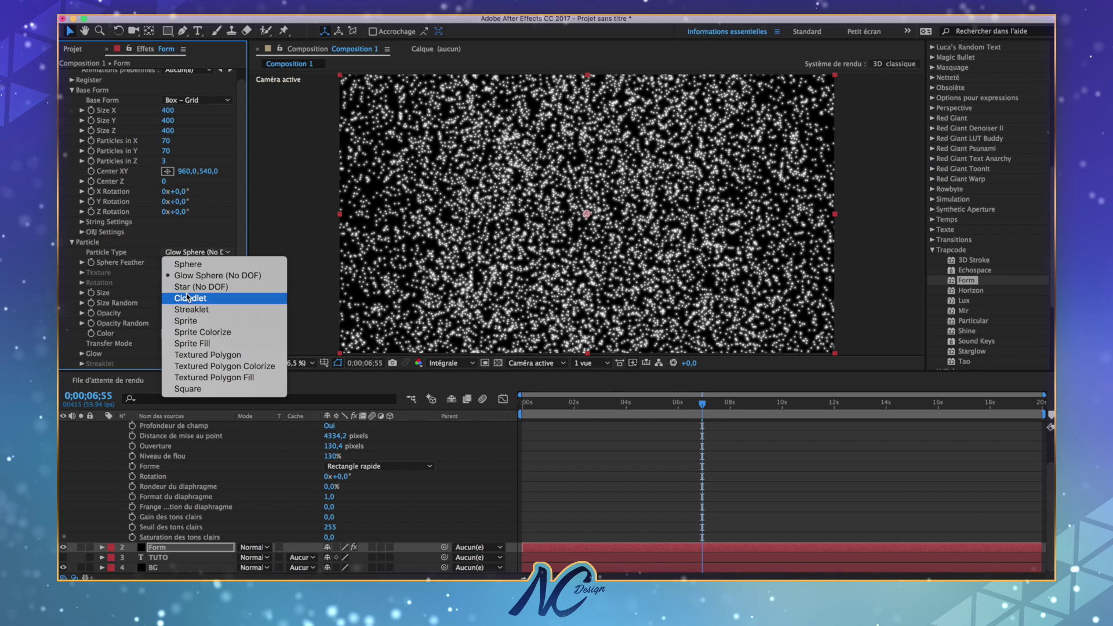
pyautogui.click(190, 264)
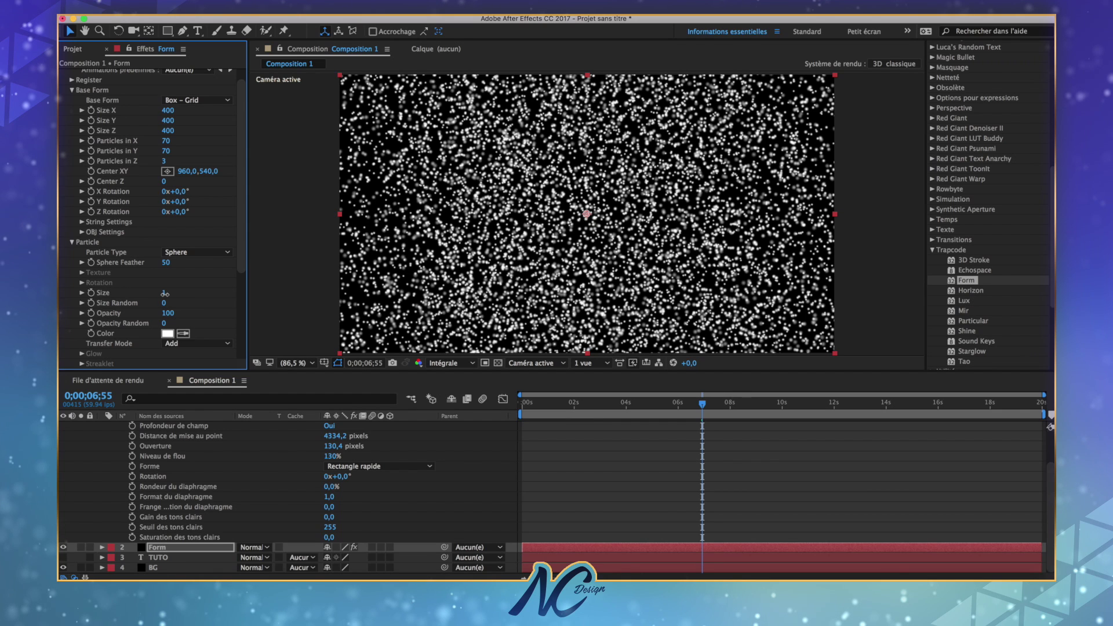
# Step: Reduce the Form effect's particle size to 0
pyautogui.moveTo(162, 294); pyautogui.dragTo(163, 293)
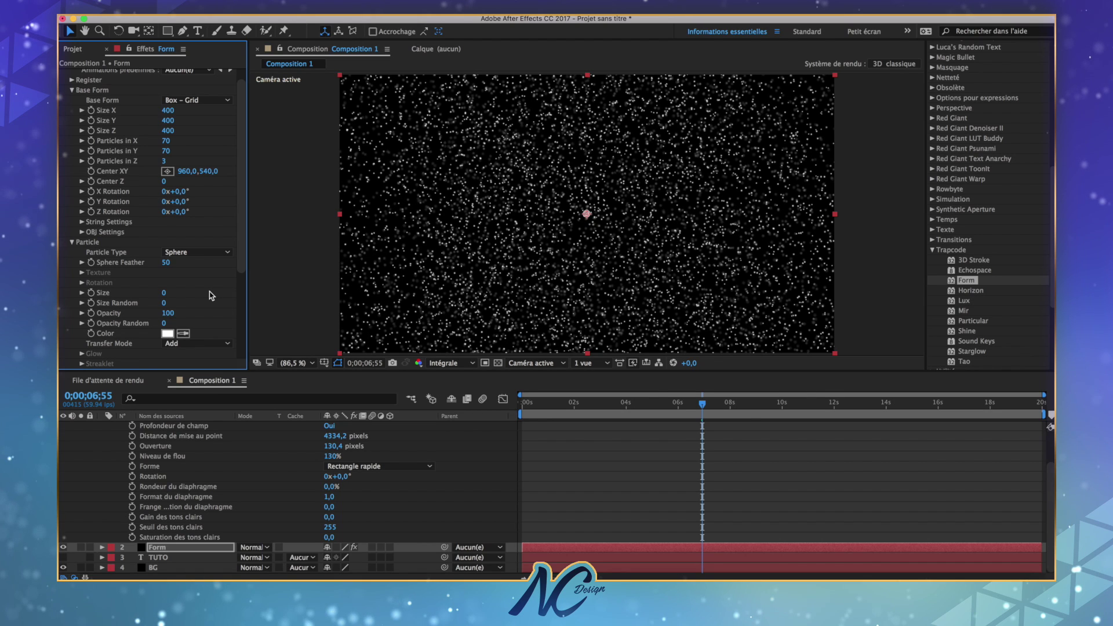
pyautogui.moveTo(163, 181); pyautogui.dragTo(119, 192)
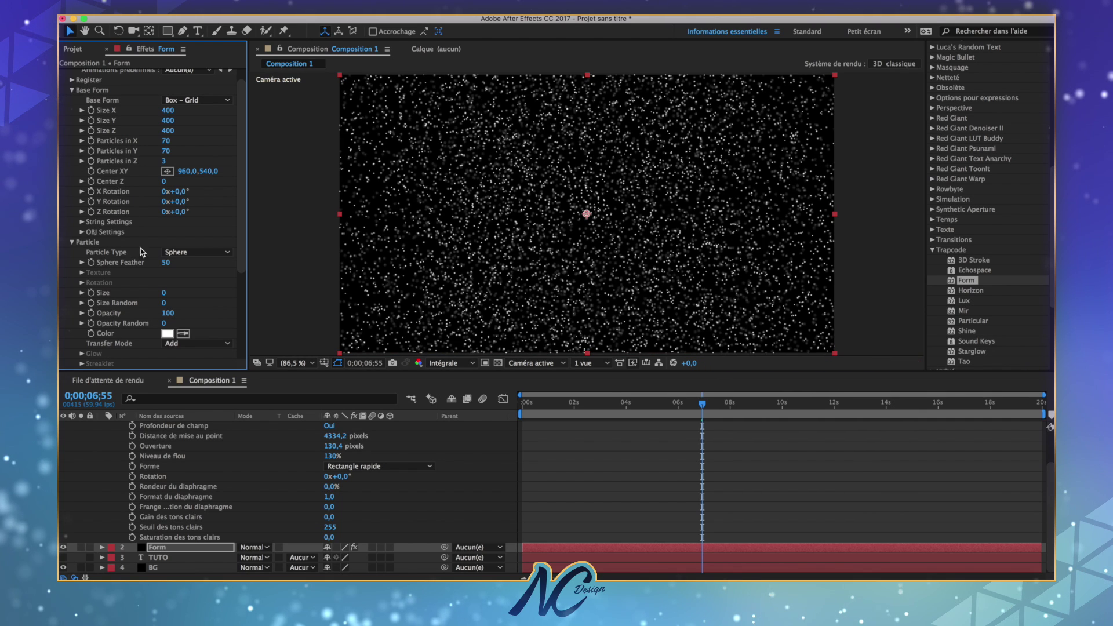
# Step: Try camera zoom values of 40000, 35000 and 28000 pixels on the particle field
pyautogui.scroll(2, 335, 460)
pyautogui.click(337, 457)
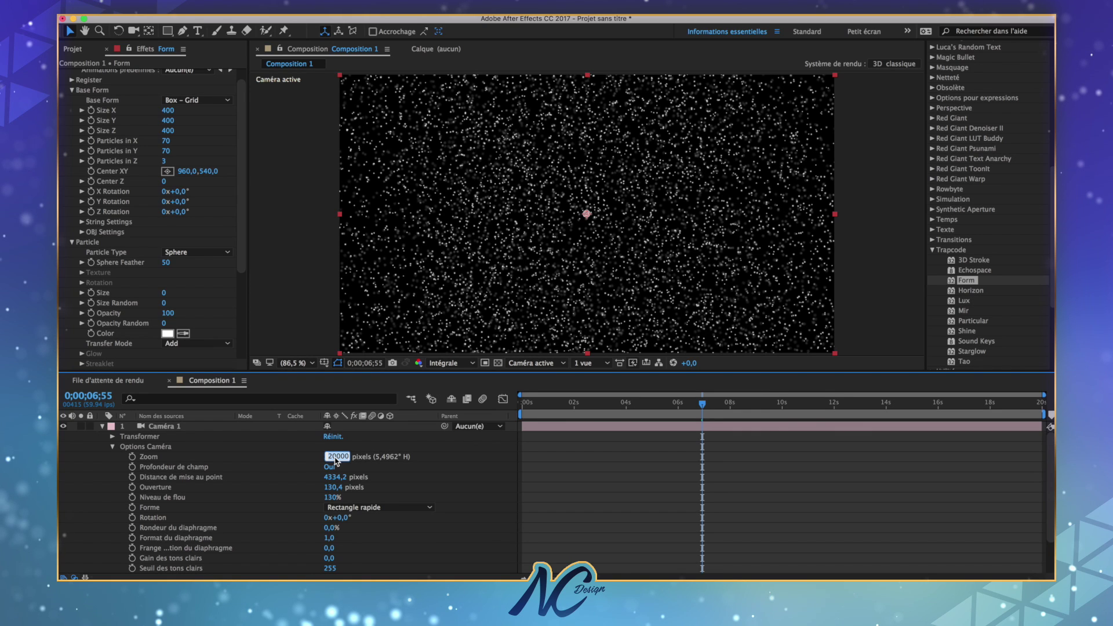
pyautogui.write('4')
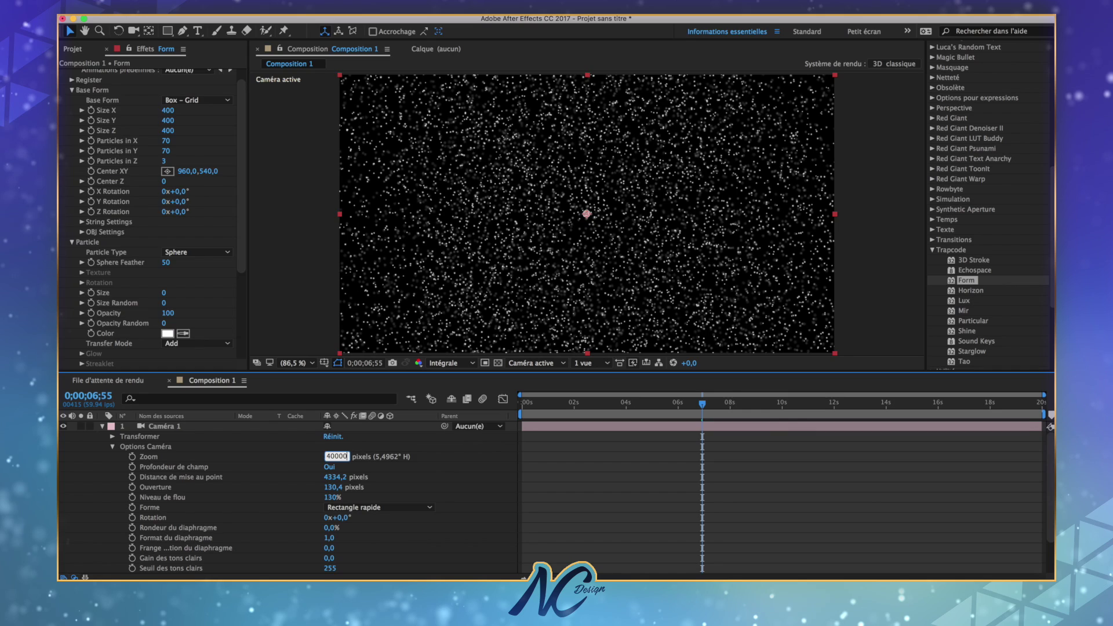
pyautogui.press('Return')
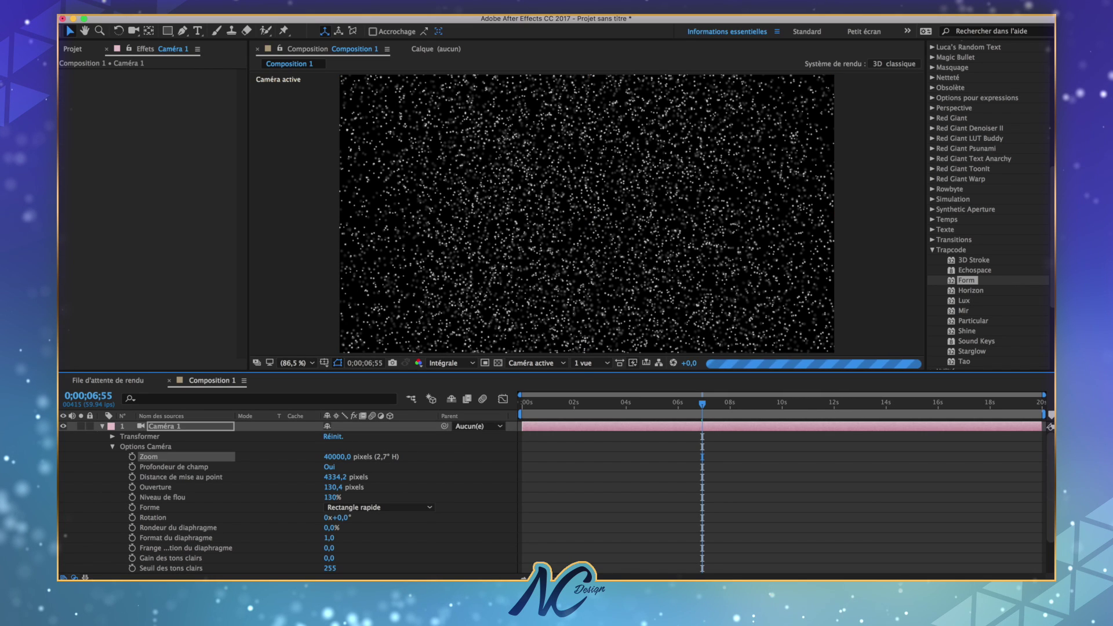
pyautogui.click(337, 457)
pyautogui.write('35000')
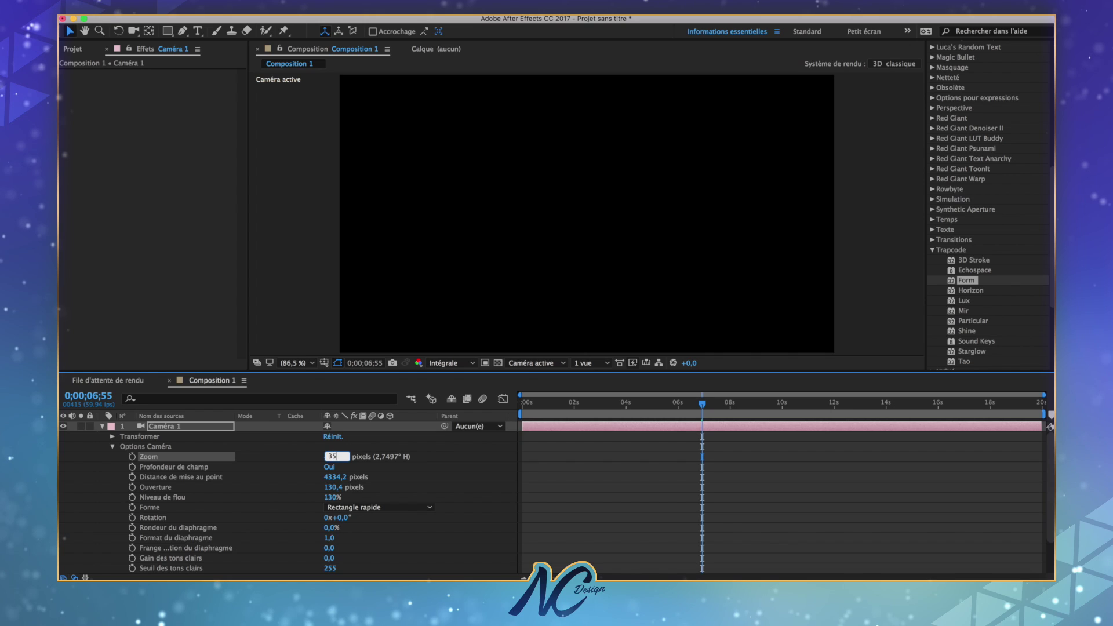
pyautogui.press('Return')
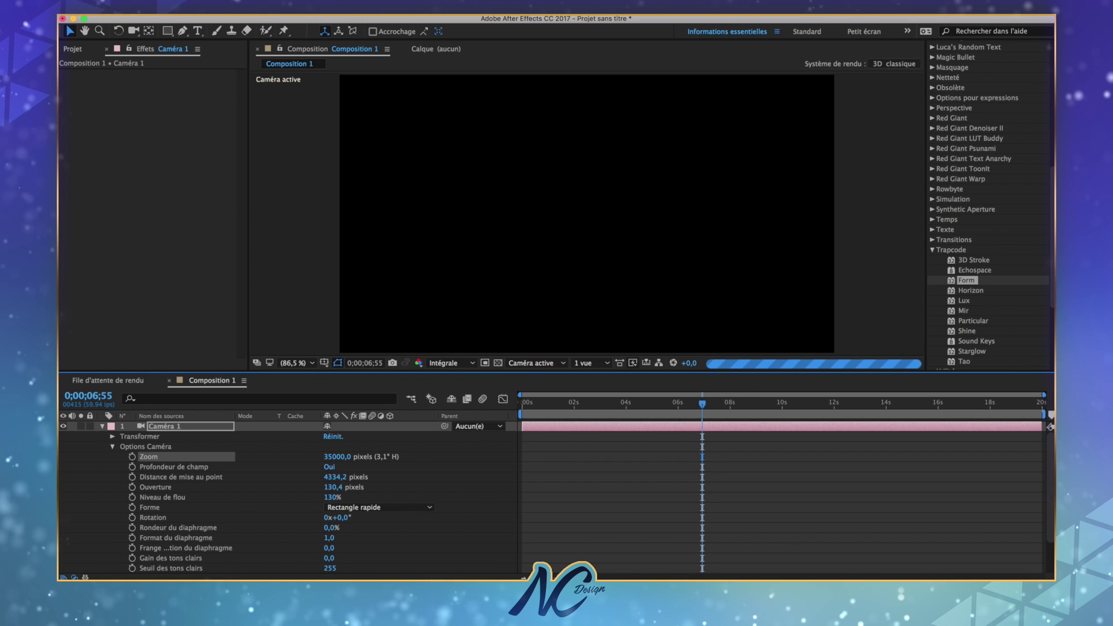
pyautogui.click(335, 457)
pyautogui.write('2')
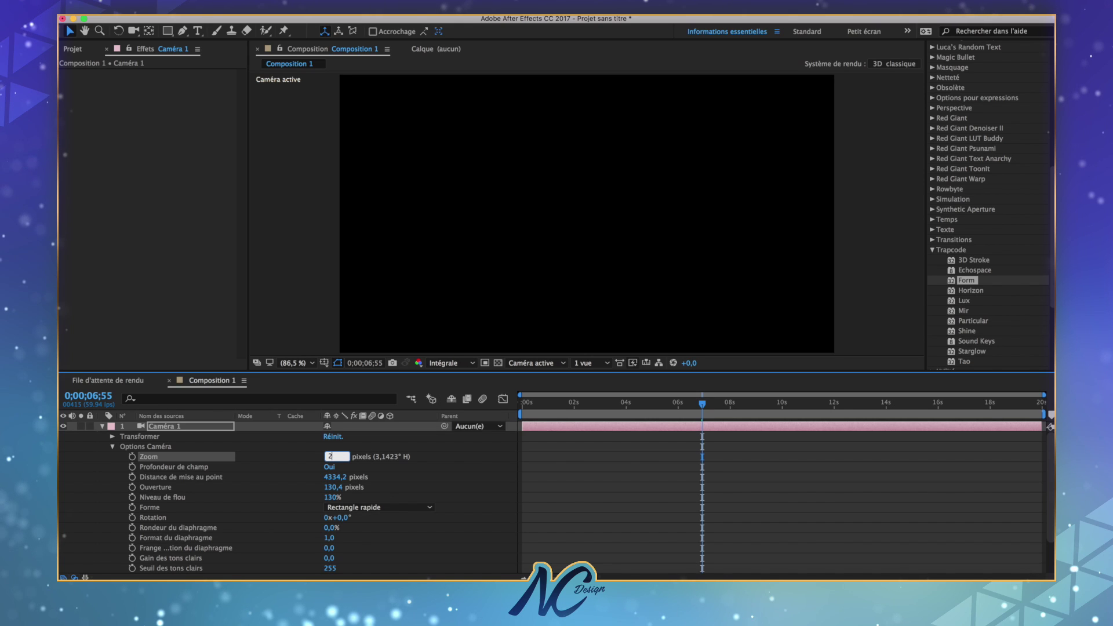
pyautogui.write('8000')
pyautogui.press('Return')
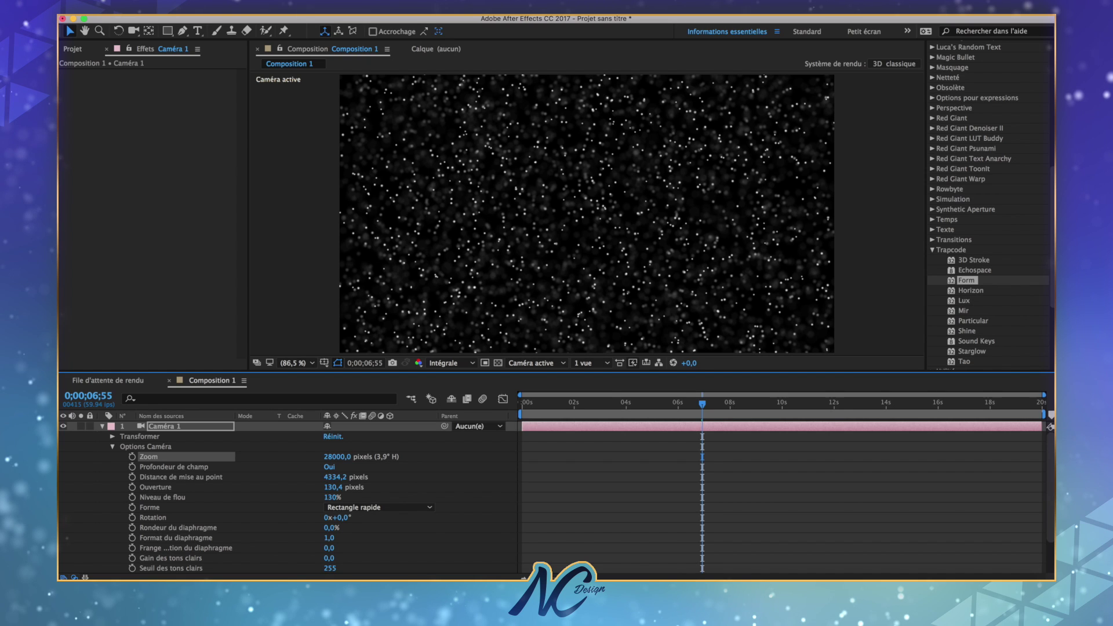
# Step: Set the camera's zoom to 29000 pixels
pyautogui.click(328, 457)
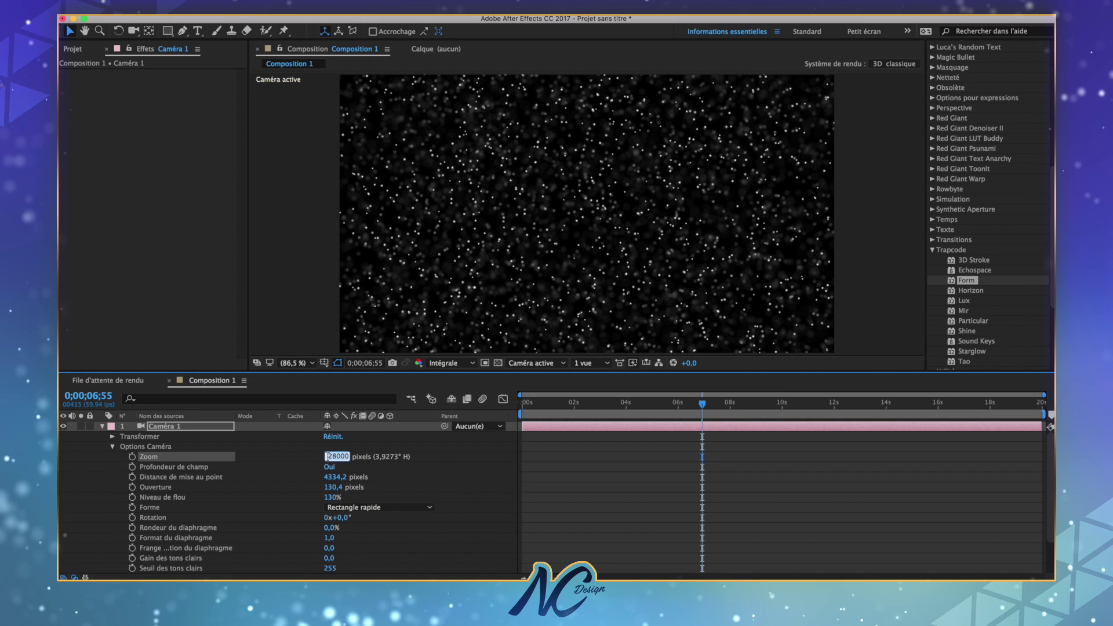
pyautogui.write('29000')
pyautogui.press('Return')
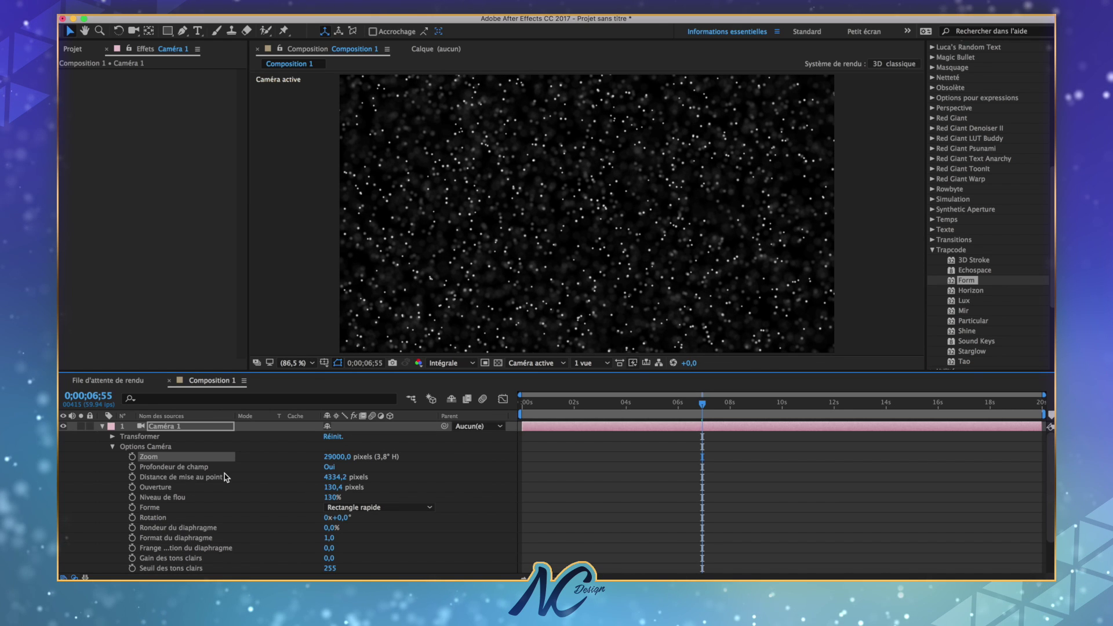
# Step: Set the particles' Opacity Random to 100 in the Form layer's effect settings
pyautogui.scroll(-1, 215, 483)
pyautogui.scroll(-1, 215, 483)
pyautogui.click(183, 551)
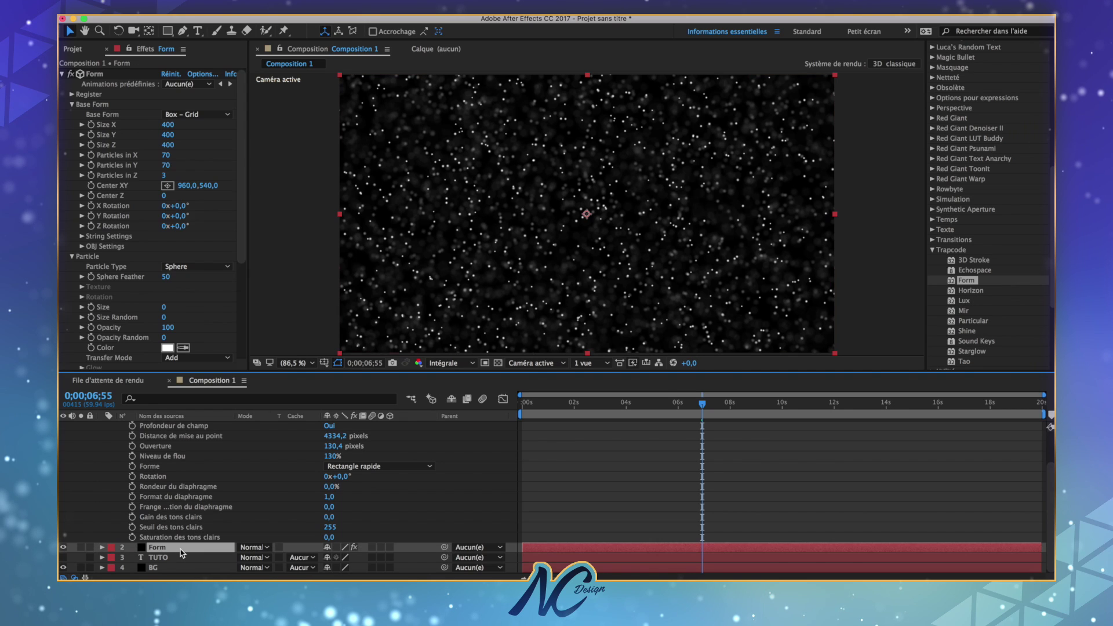
pyautogui.scroll(-3, 127, 295)
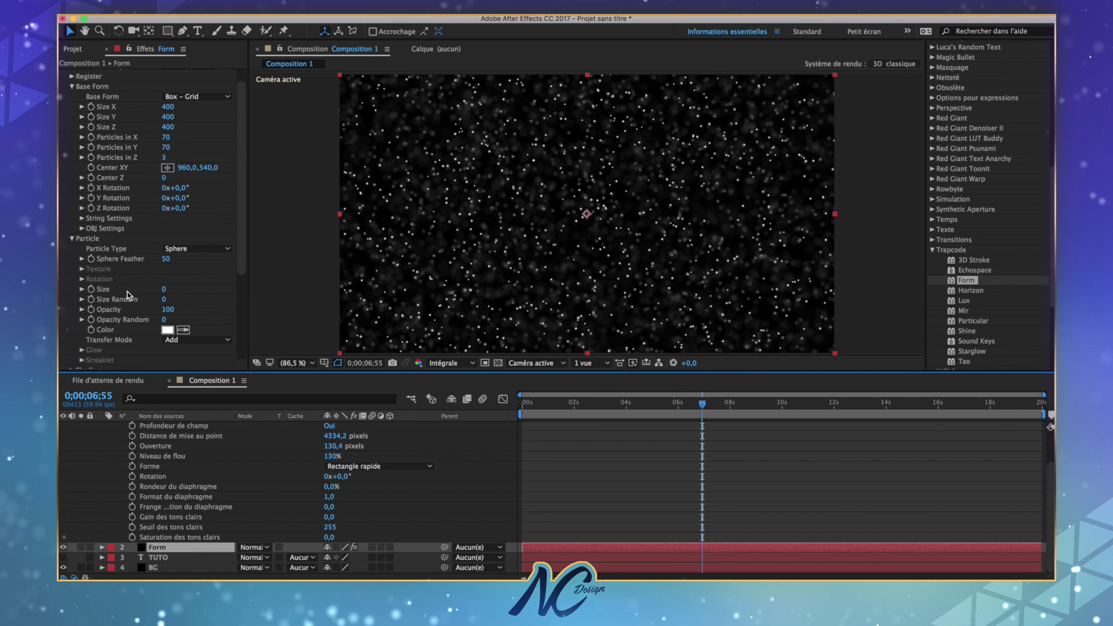
pyautogui.scroll(-1, 128, 295)
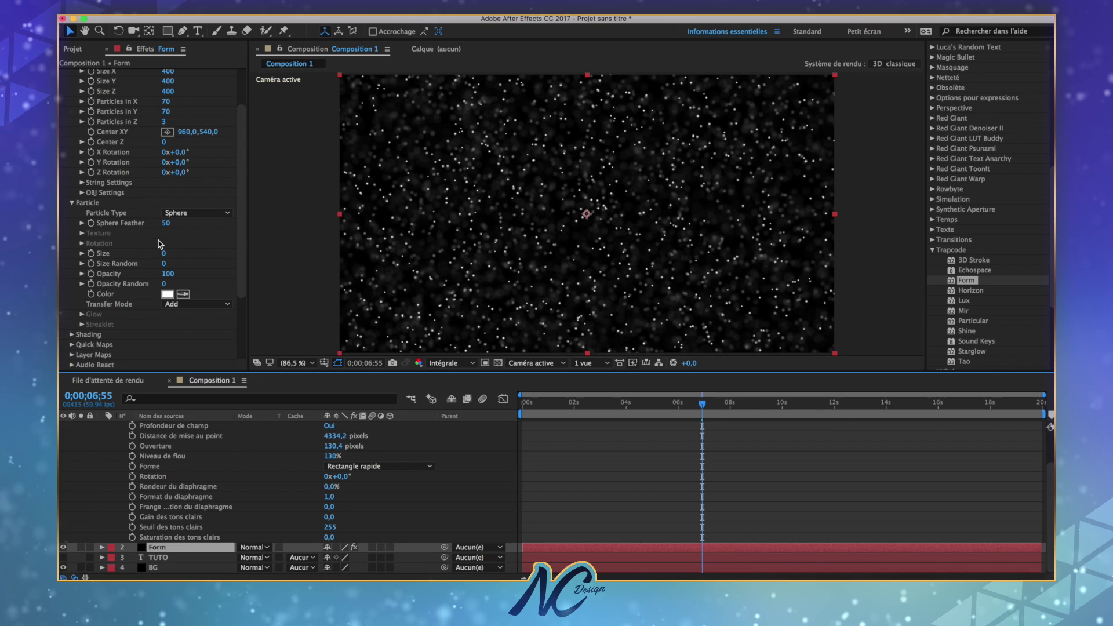
pyautogui.scroll(-1, 137, 276)
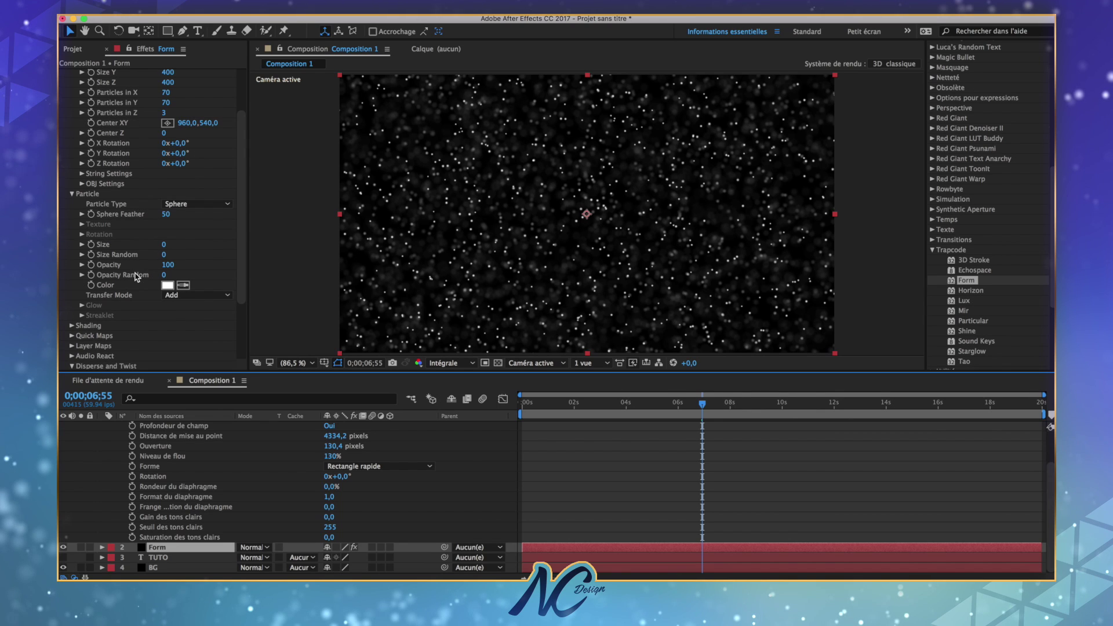
pyautogui.moveTo(164, 275); pyautogui.dragTo(260, 273)
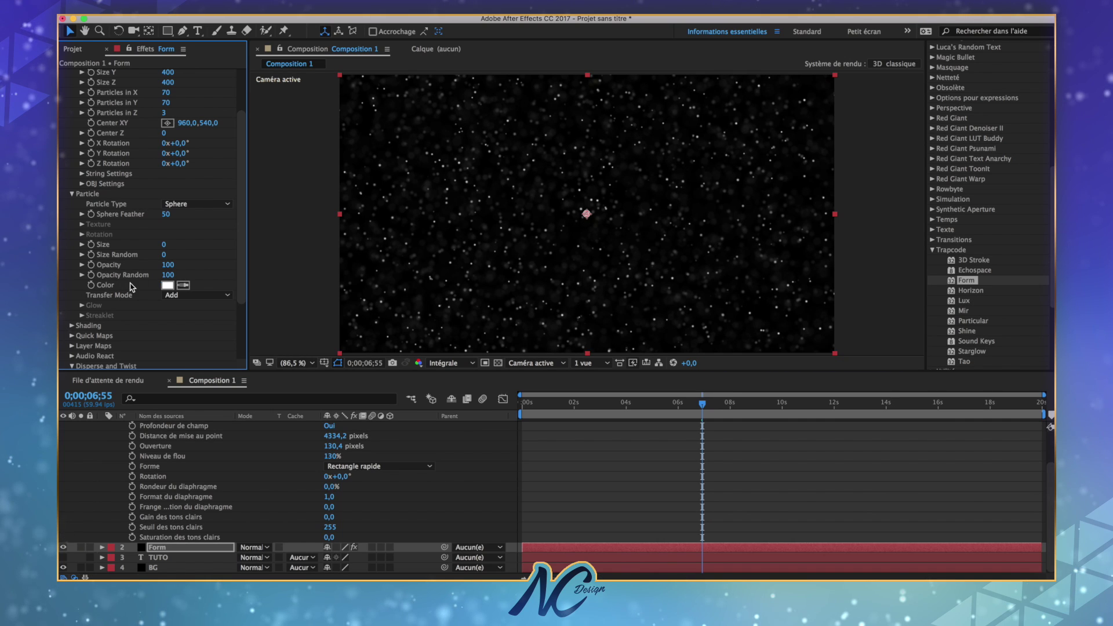
# Step: Examine the Form effect's Shading, Quick Maps and Fractal Field settings, leaving Fractal Field expanded
pyautogui.scroll(-5, 109, 323)
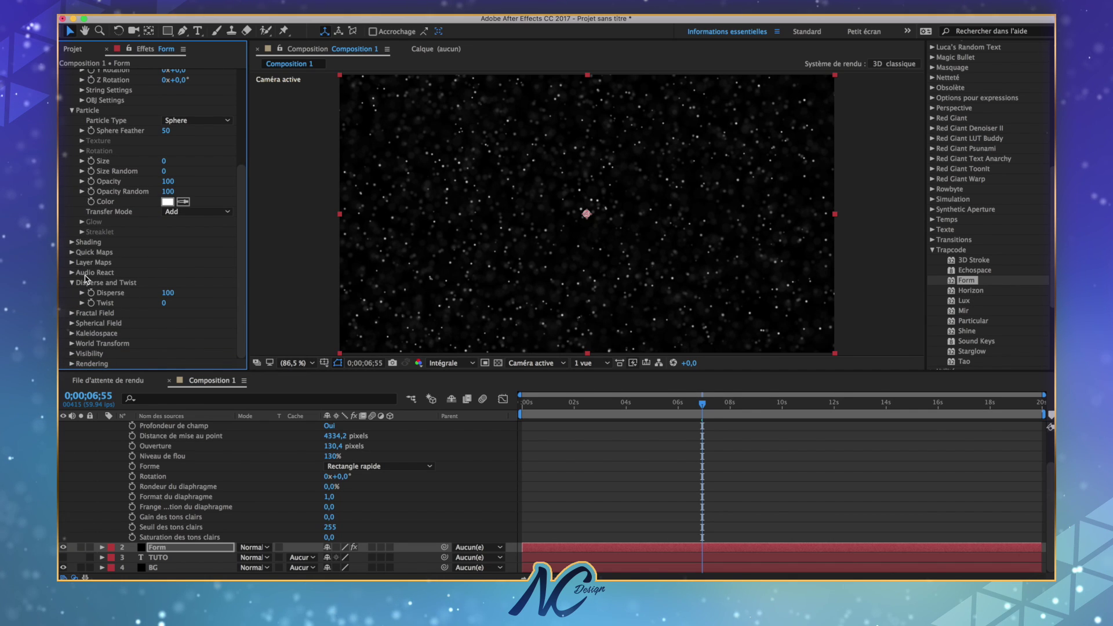
pyautogui.click(72, 243)
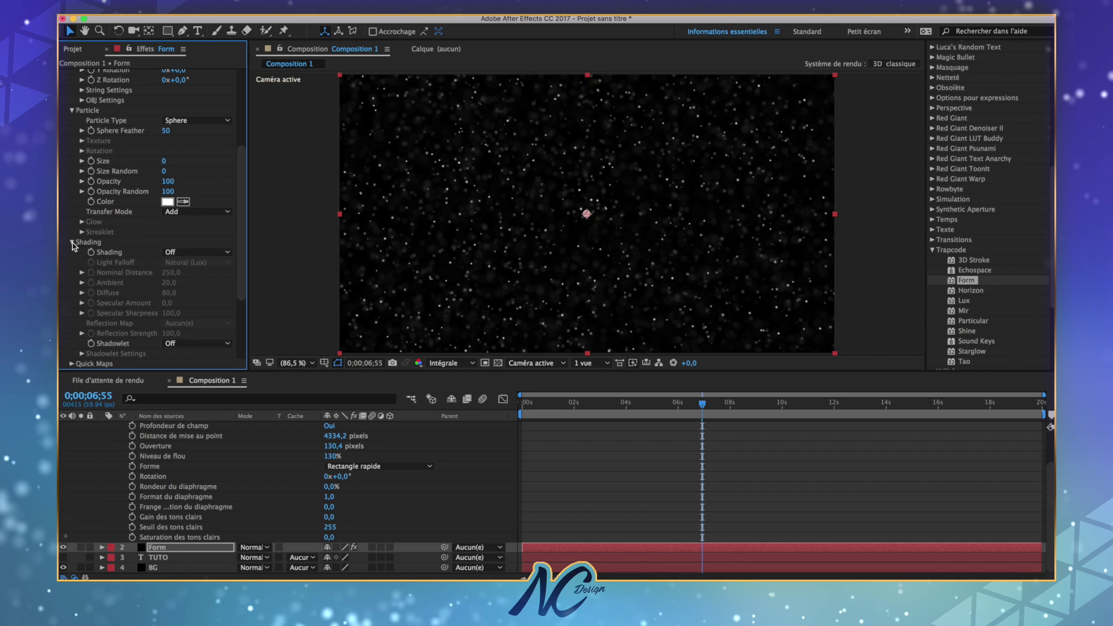
pyautogui.click(72, 243)
pyautogui.click(72, 253)
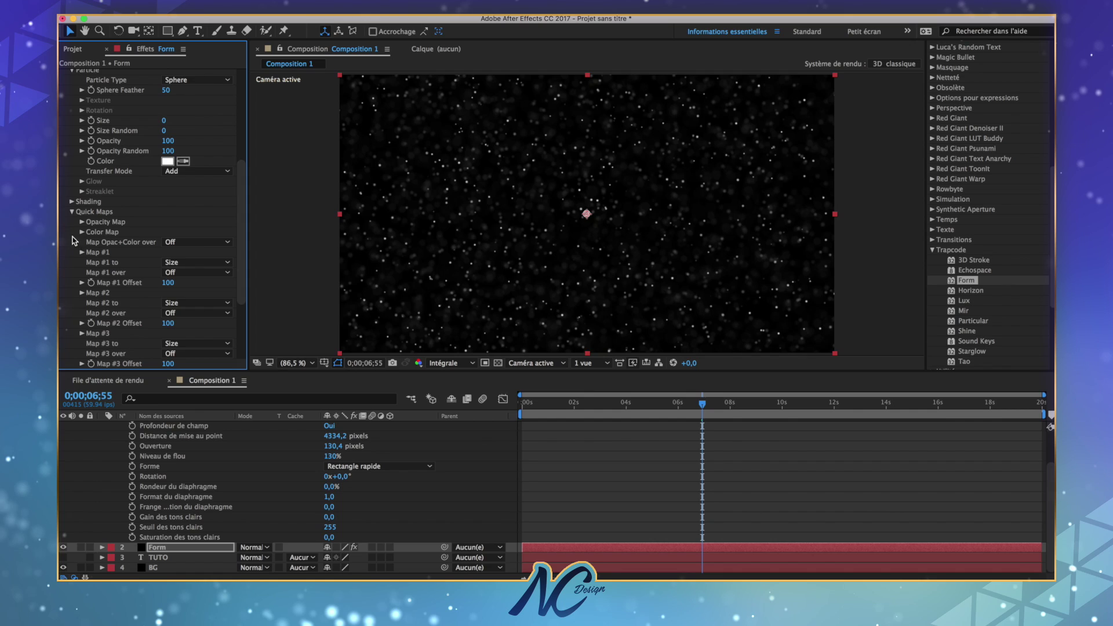
pyautogui.click(72, 213)
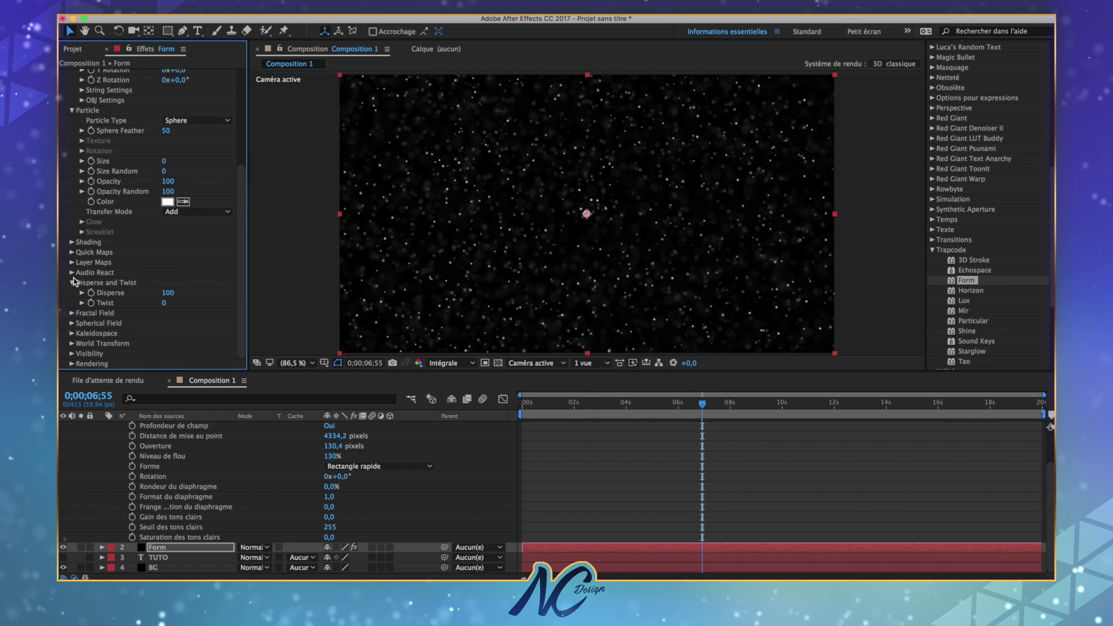
pyautogui.click(72, 314)
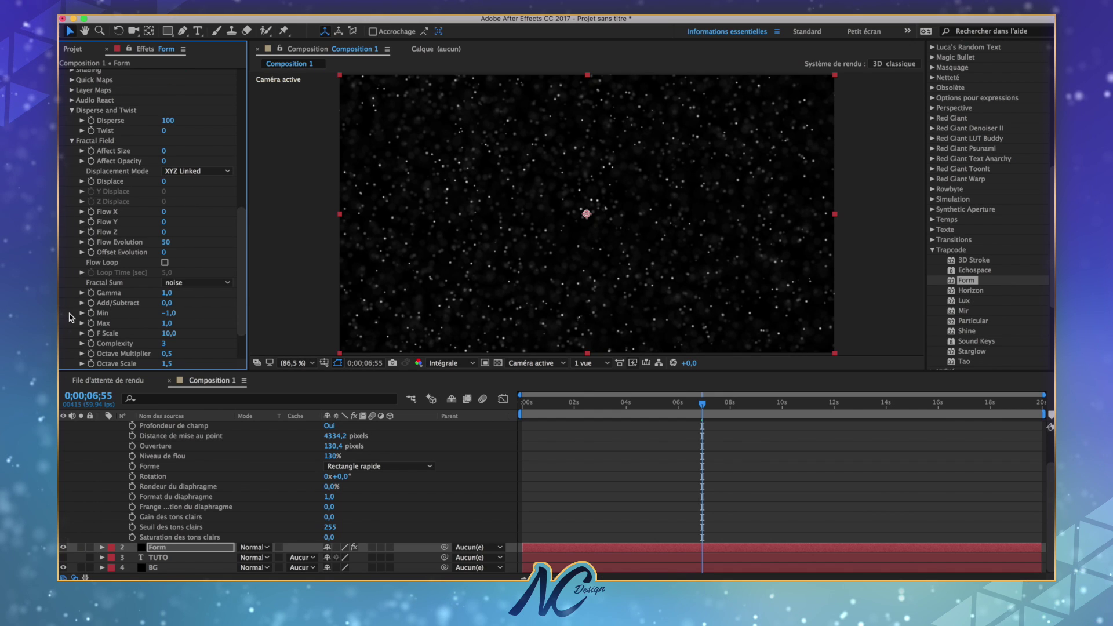
pyautogui.scroll(-3, 81, 244)
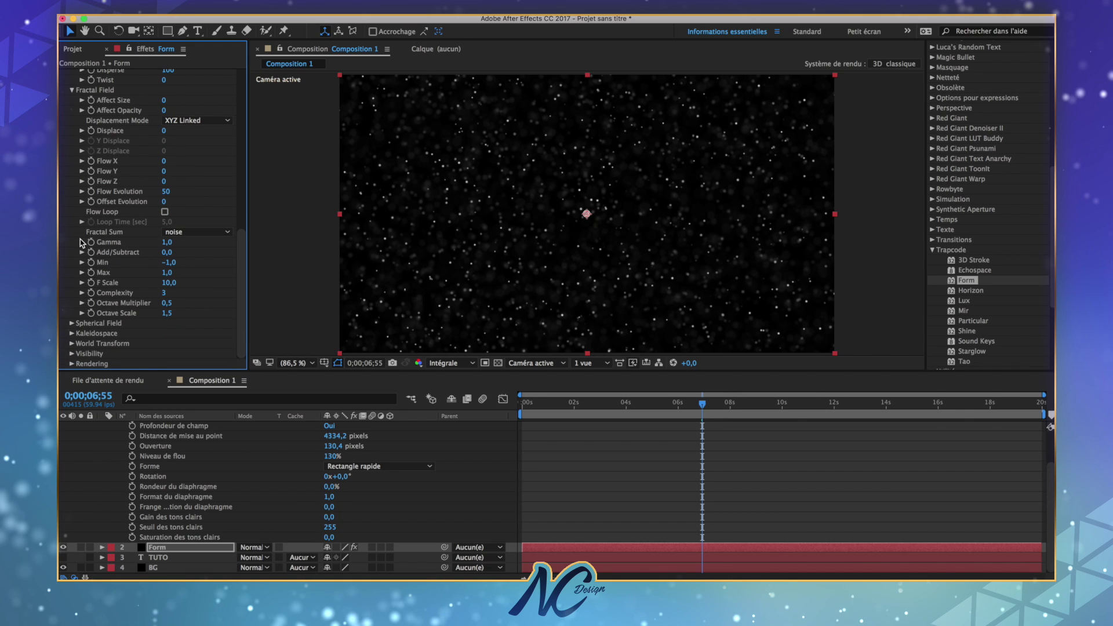
pyautogui.scroll(6, 74, 328)
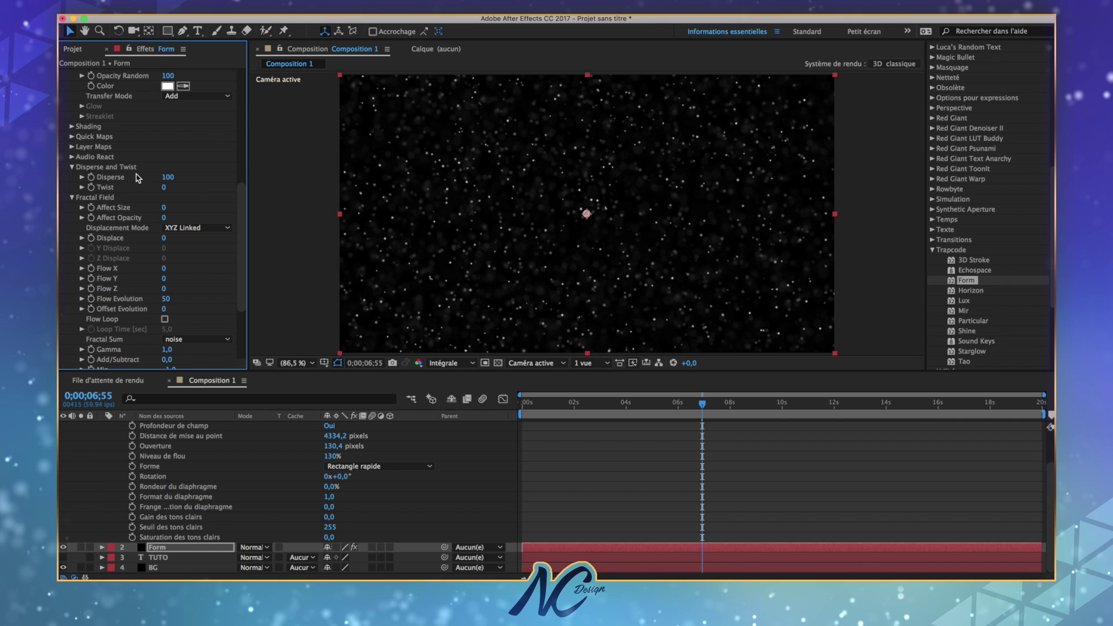
# Step: Try a Fractal Field Affect Size of 5 and an Affect Opacity of 66 on the particles
pyautogui.moveTo(164, 210); pyautogui.dragTo(186, 212)
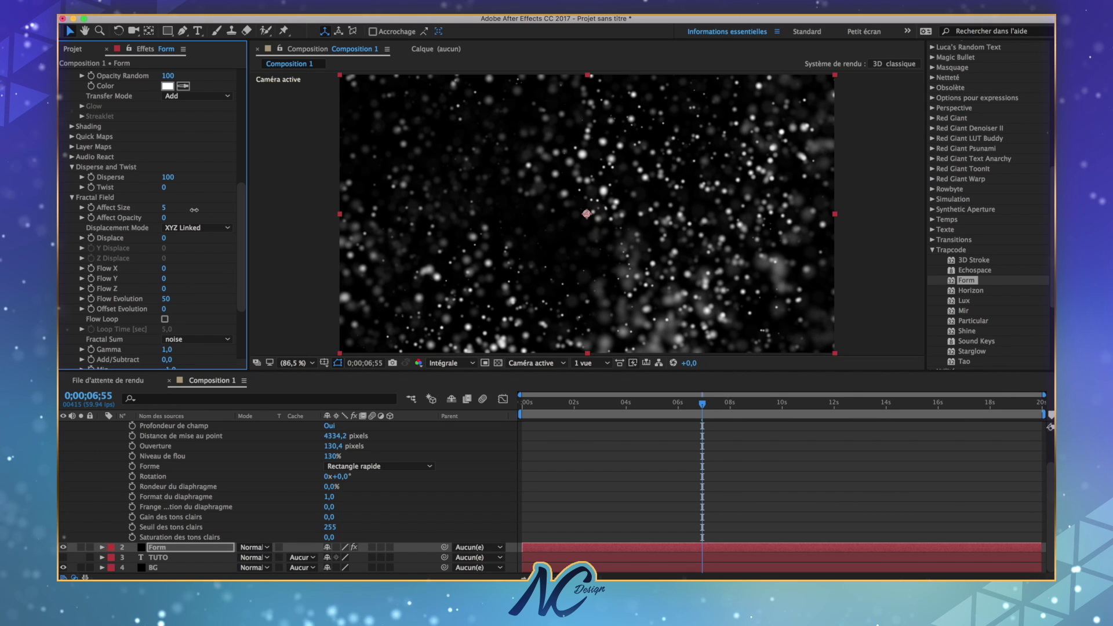
pyautogui.moveTo(193, 210)
pyautogui.mouseDown()
pyautogui.moveTo(206, 206)
pyautogui.moveTo(191, 207)
pyautogui.mouseUp()
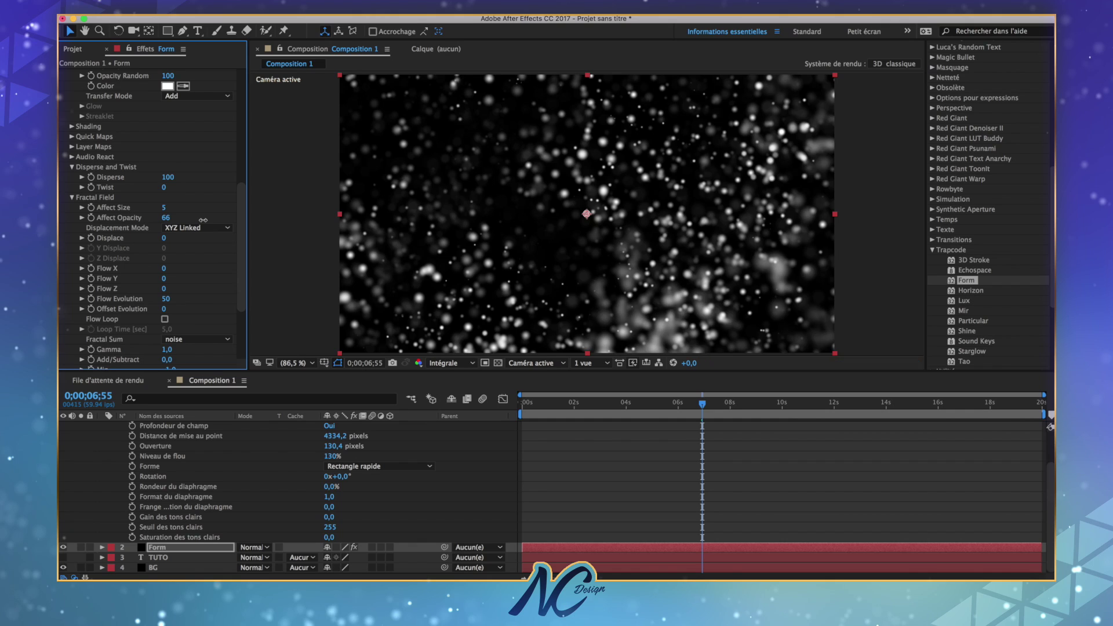
pyautogui.moveTo(184, 222); pyautogui.dragTo(183, 222)
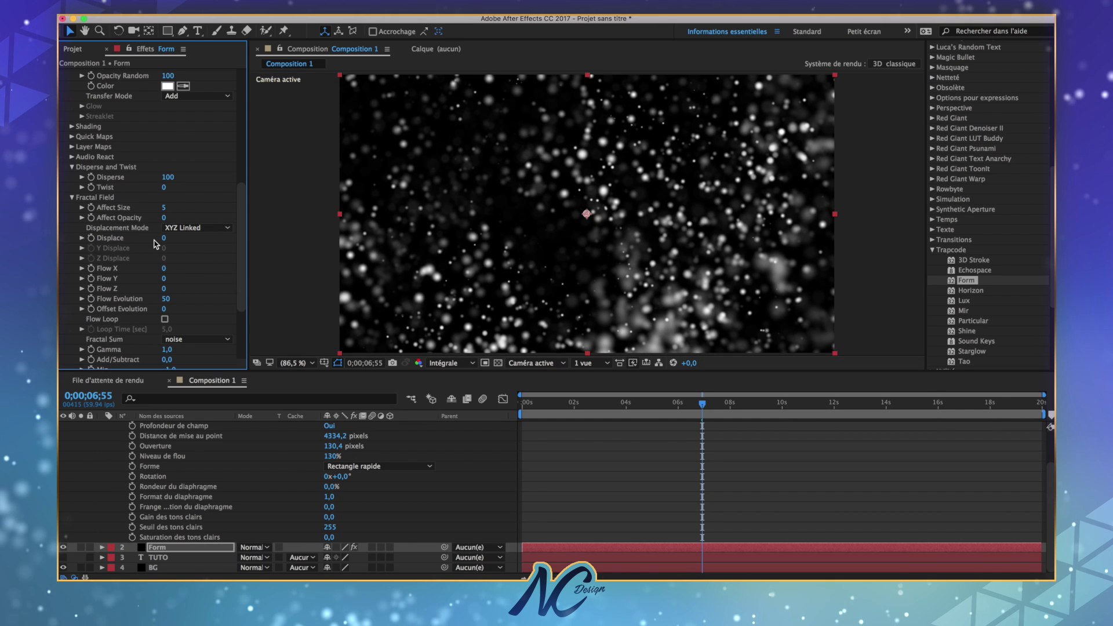
# Step: Try Fractal Field Displace values of 19, 115, 41 and 20 while previewing the particle motion
pyautogui.moveTo(180, 238)
pyautogui.mouseDown()
pyautogui.moveTo(222, 242)
pyautogui.moveTo(175, 246)
pyautogui.mouseUp()
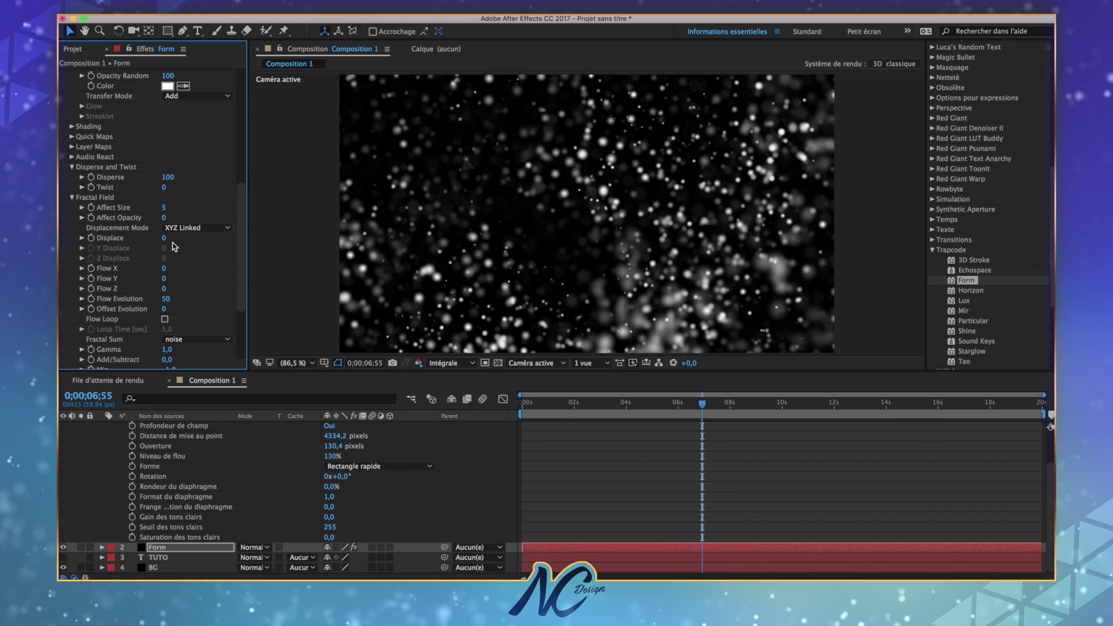
pyautogui.moveTo(175, 246); pyautogui.dragTo(178, 243)
pyautogui.press('space')
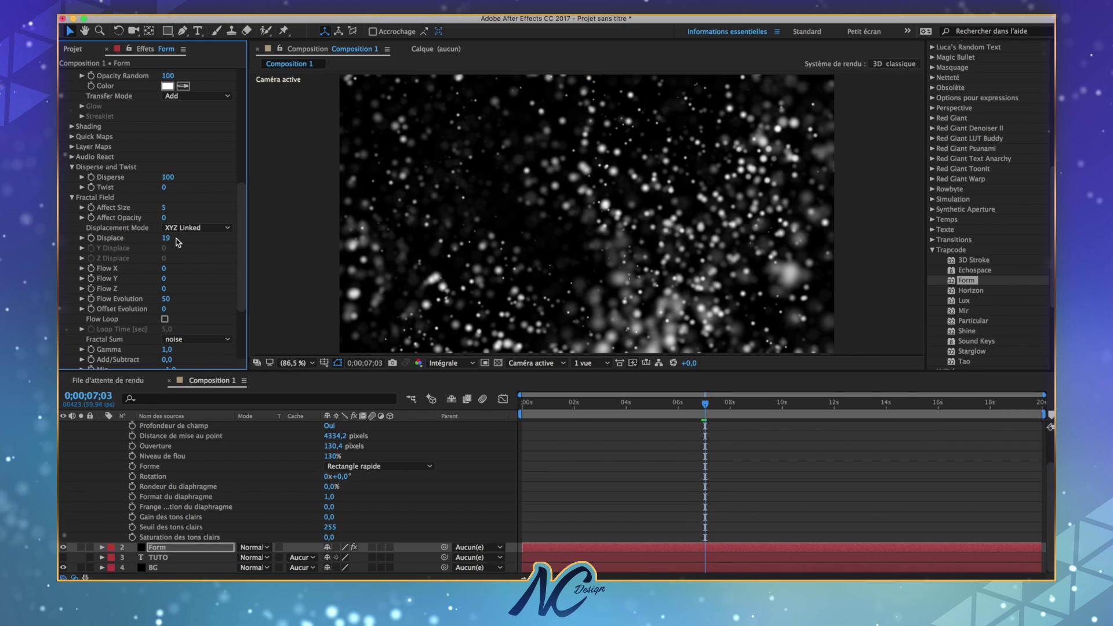
pyautogui.moveTo(178, 242); pyautogui.dragTo(234, 244)
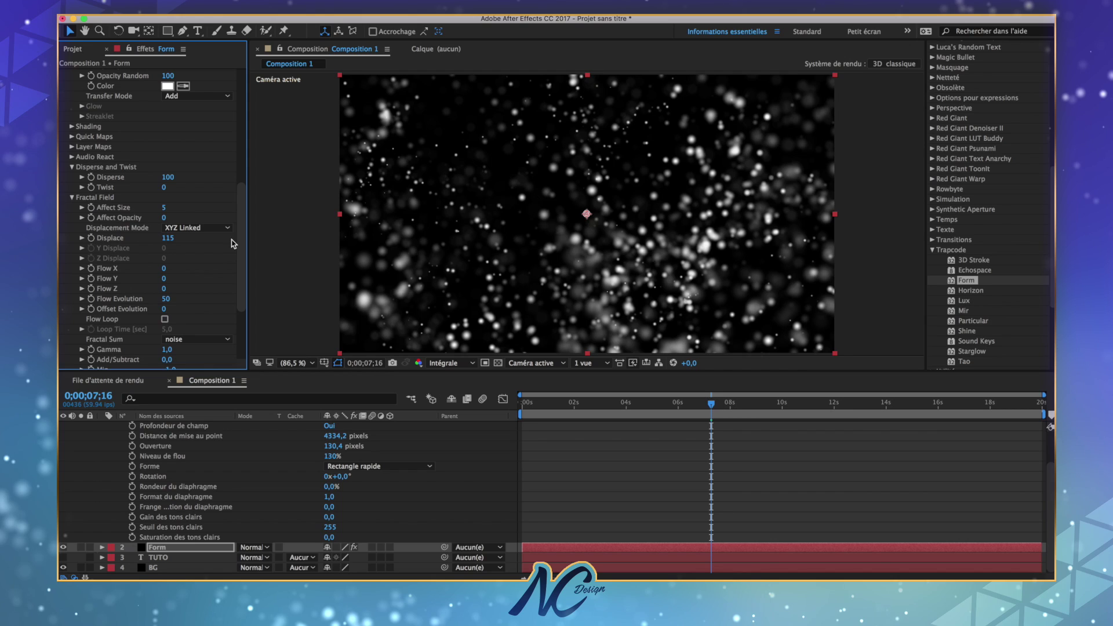
pyautogui.moveTo(168, 239); pyautogui.dragTo(149, 238)
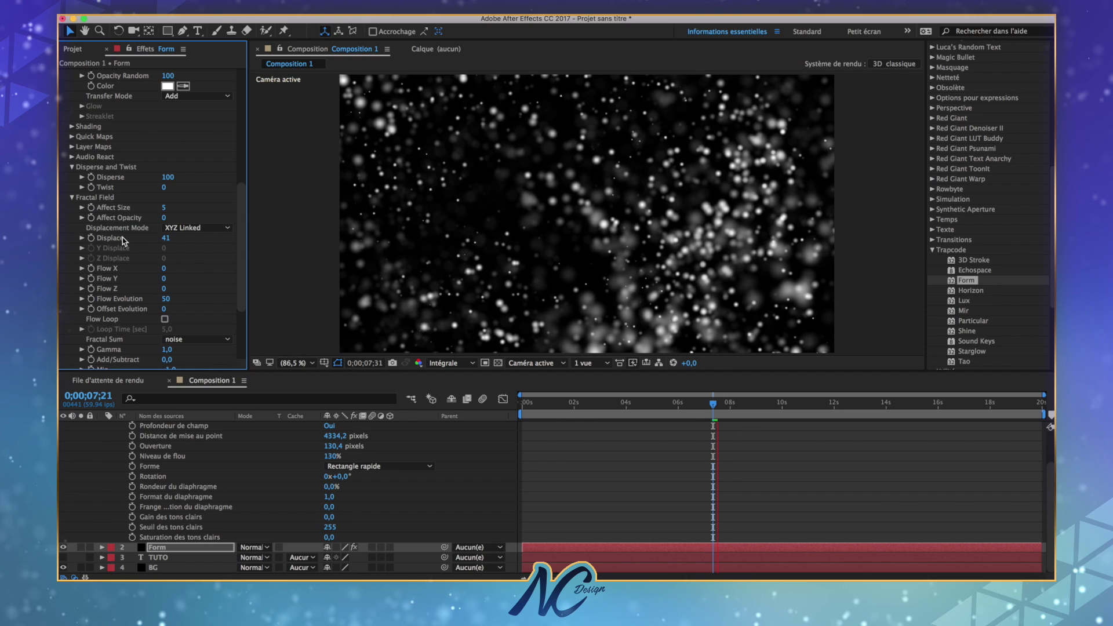
pyautogui.moveTo(166, 239); pyautogui.dragTo(155, 238)
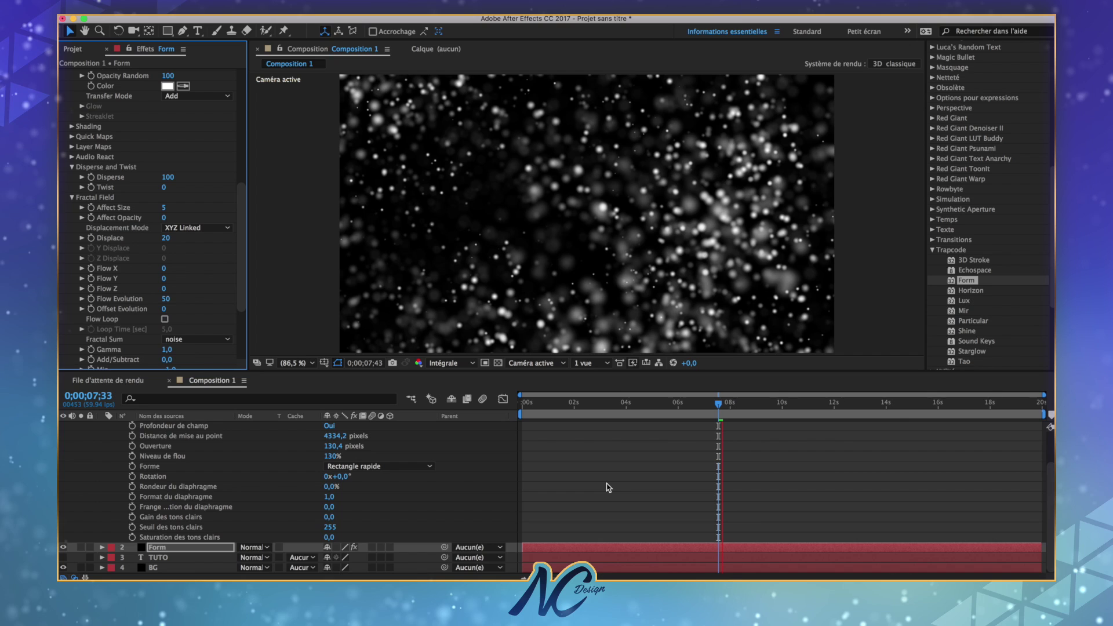
pyautogui.press('space')
pyautogui.click(719, 404)
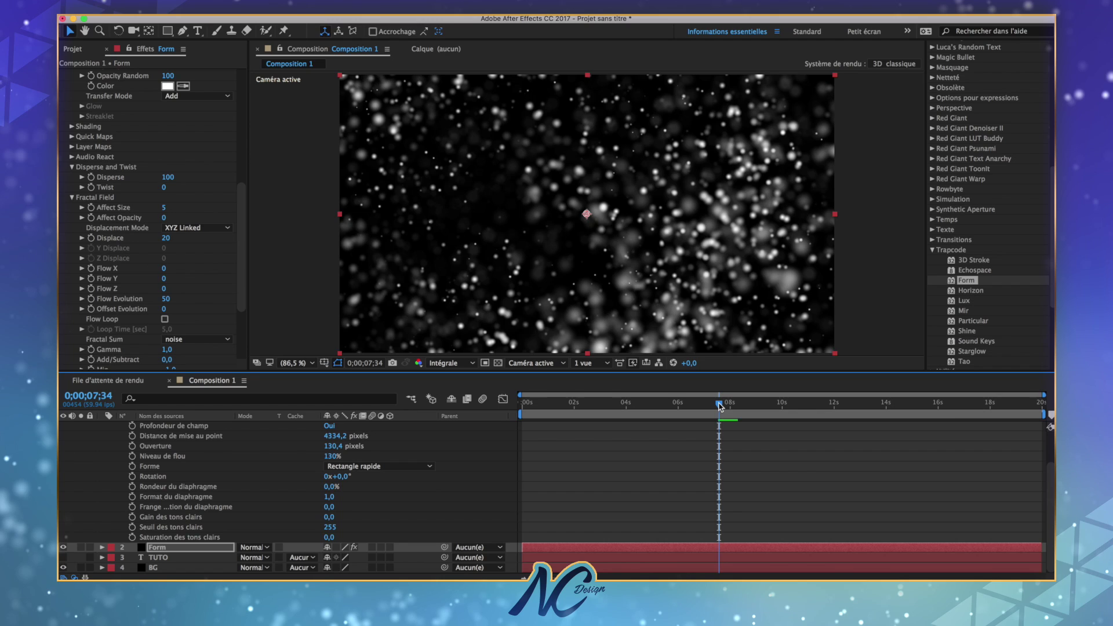
pyautogui.press('space')
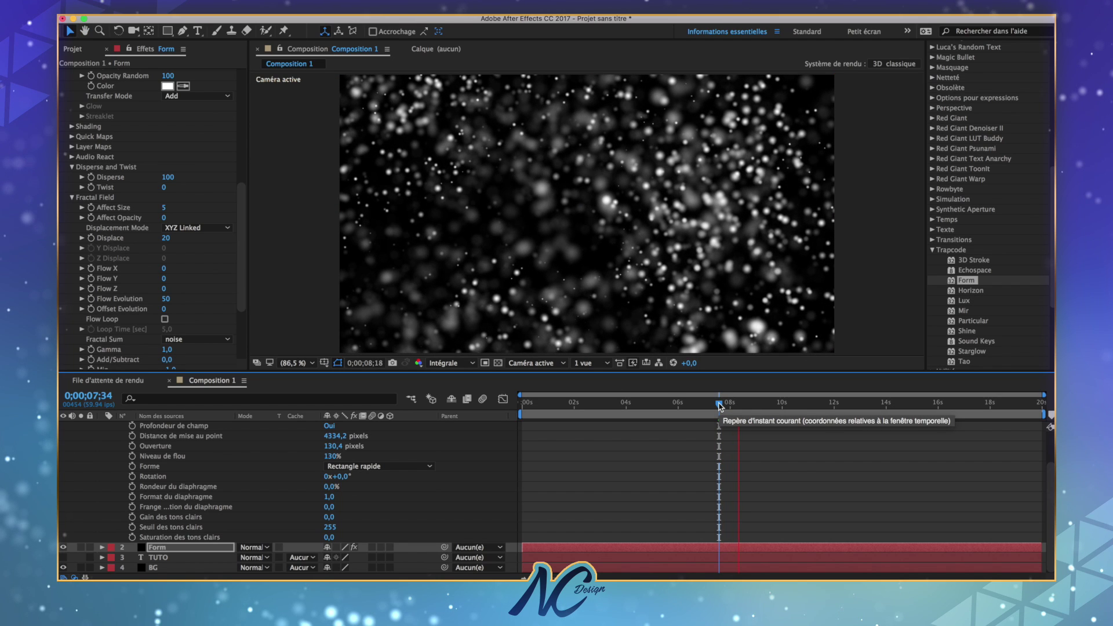
pyautogui.press('space')
# Step: Set the Form effect's Fractal Field Displace to 8 and Affect Size to 2
pyautogui.click(166, 238)
pyautogui.write('8')
pyautogui.press('Return')
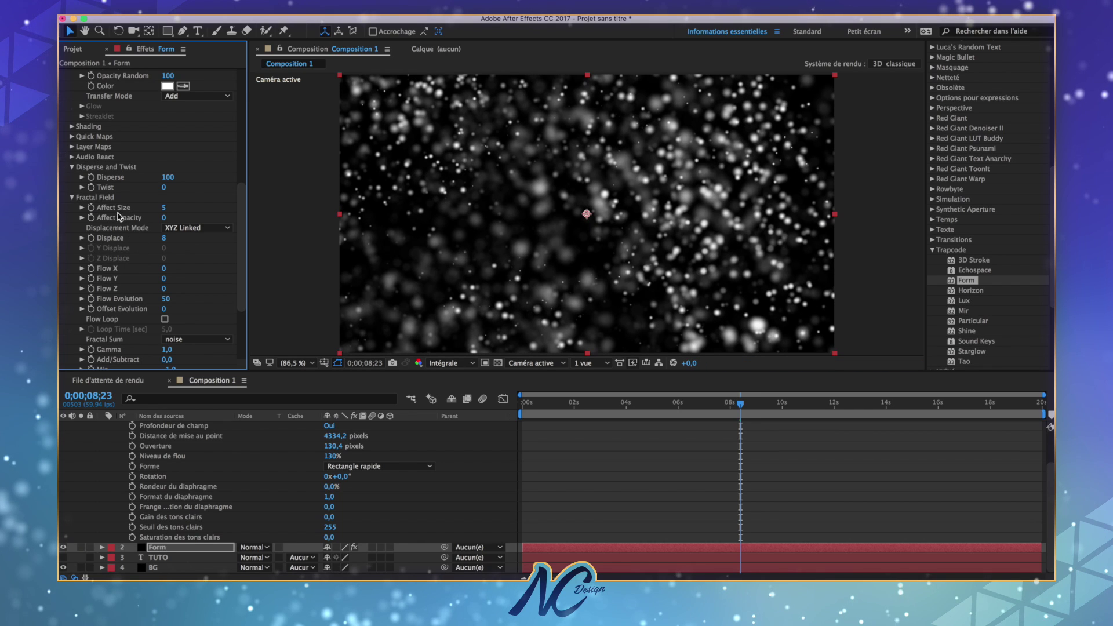
pyautogui.click(164, 208)
pyautogui.write('2')
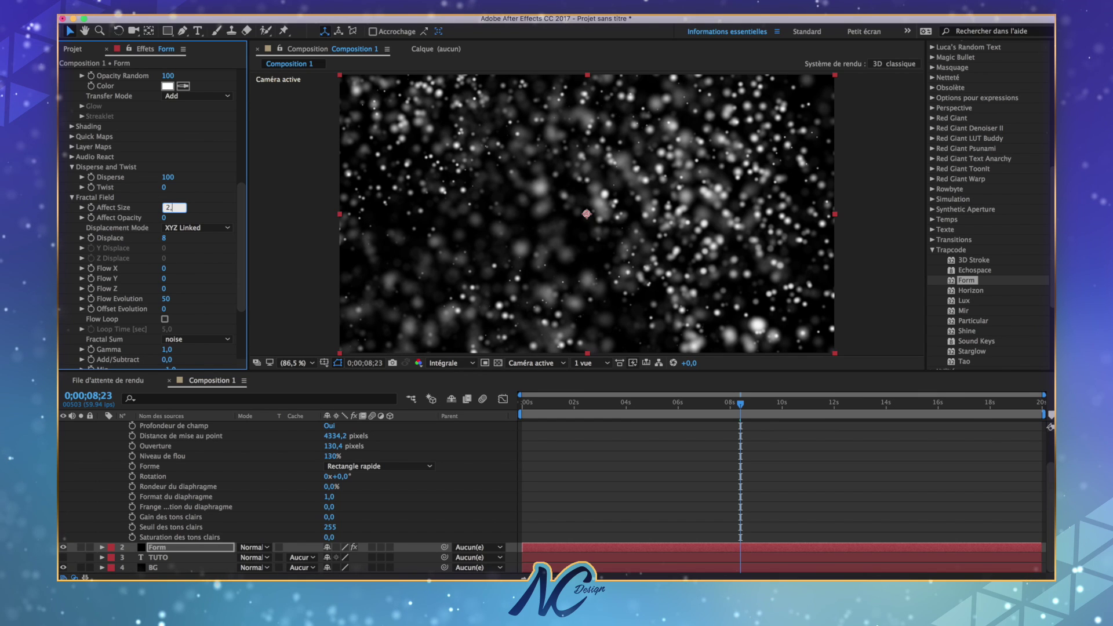
pyautogui.write(',5')
pyautogui.press('Return')
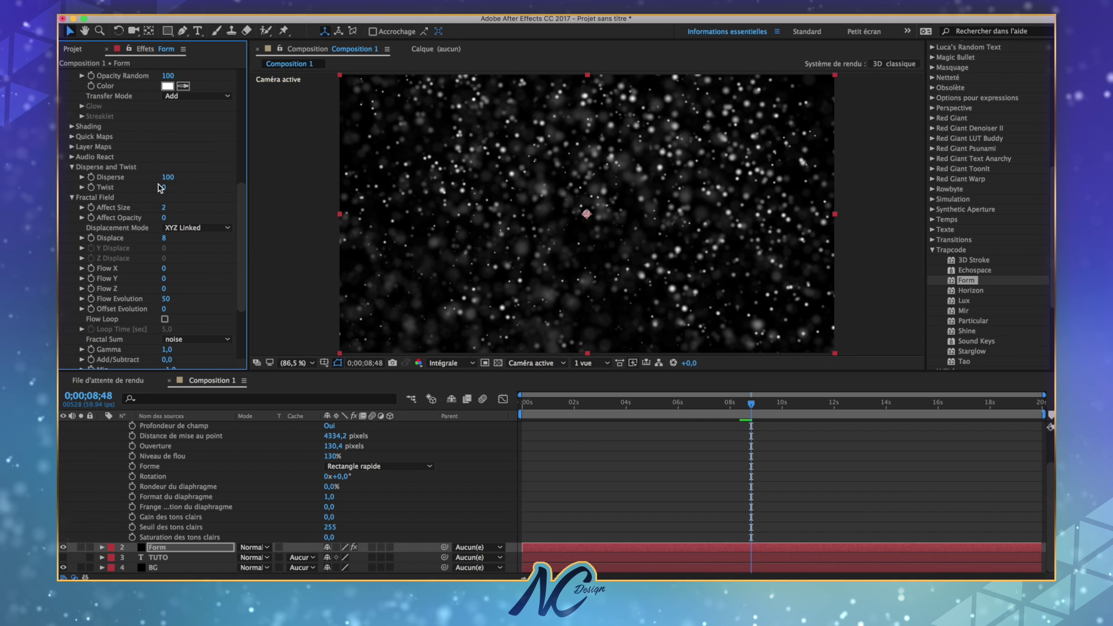
# Step: Lower the Size in the Form effect's Particle settings as far as 0 for finer particles
pyautogui.scroll(10, 154, 180)
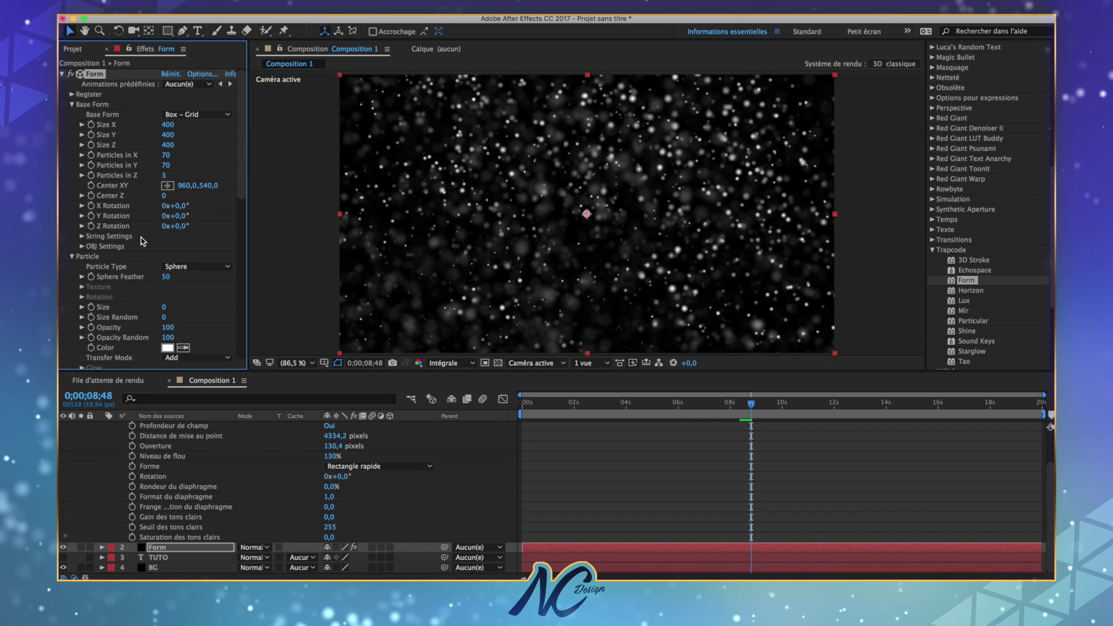
pyautogui.scroll(-2, 143, 242)
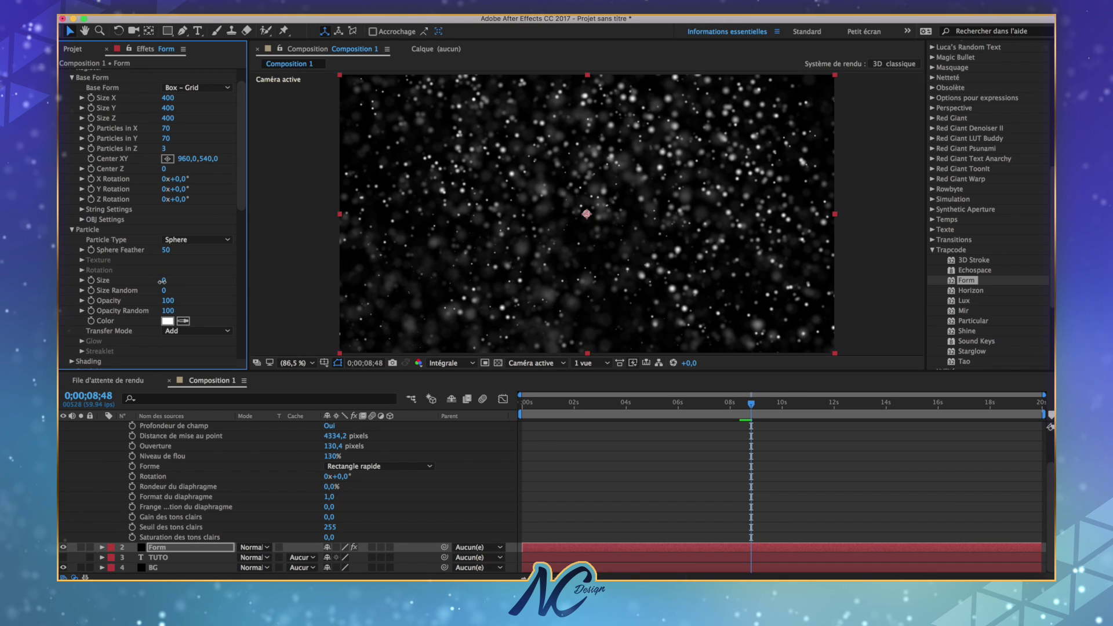
pyautogui.moveTo(160, 281); pyautogui.dragTo(157, 281)
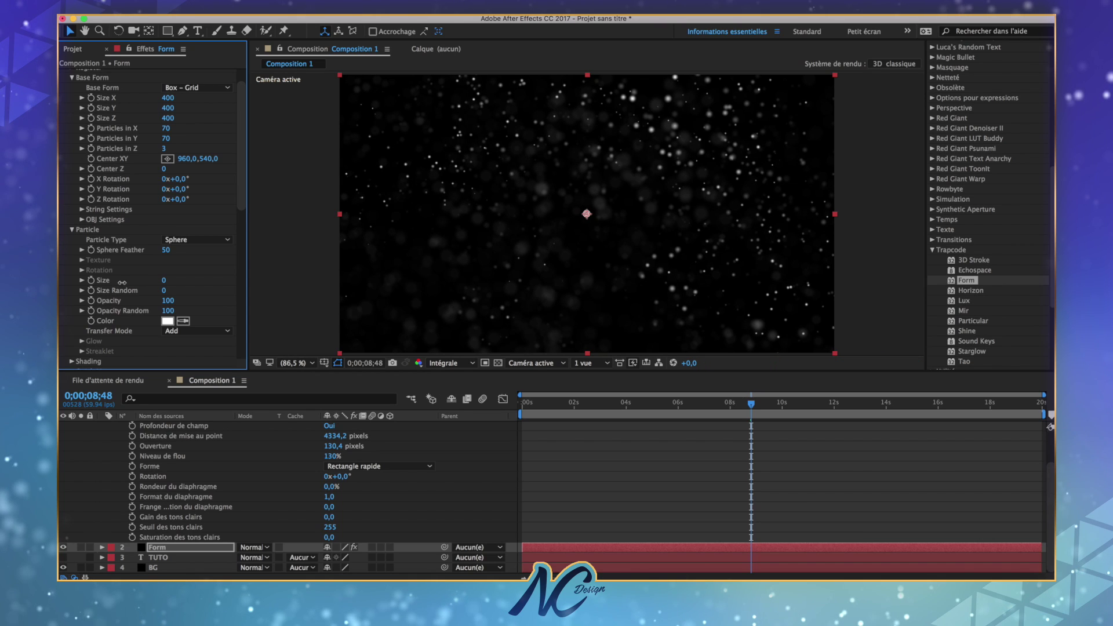
# Step: Set the camera's zoom to 25000 pixels and preview the particle field
pyautogui.scroll(-5, 138, 305)
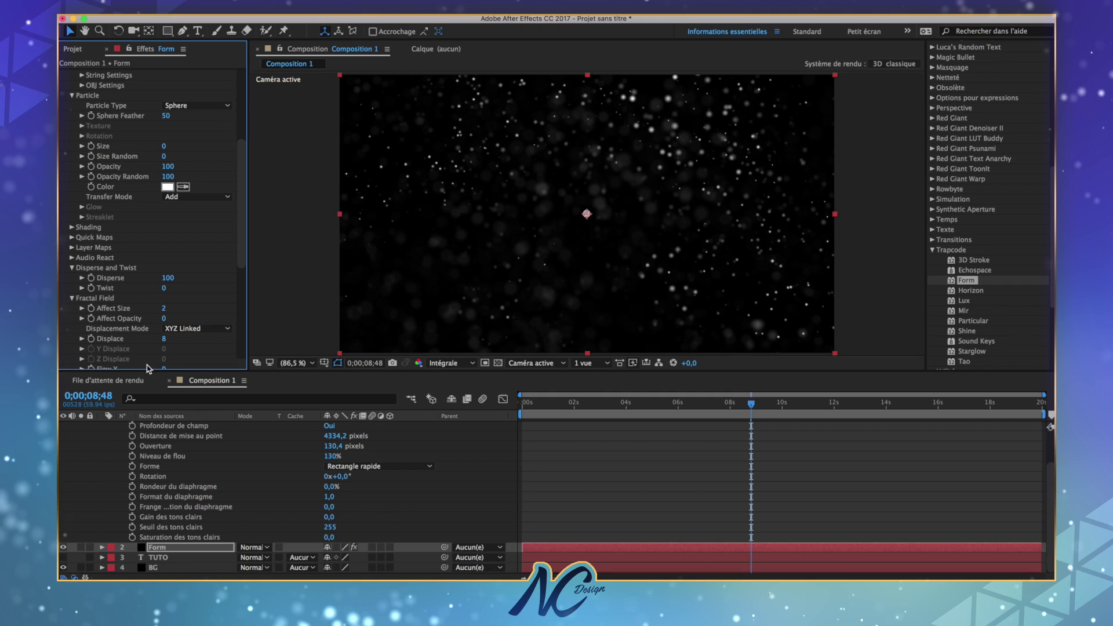
pyautogui.scroll(2, 158, 558)
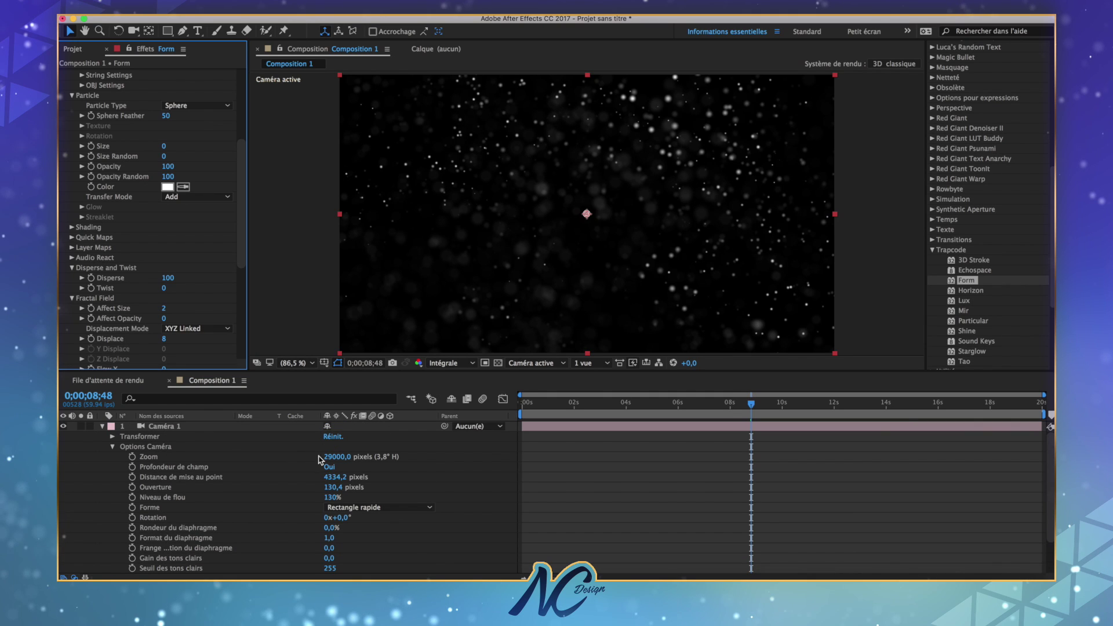
pyautogui.click(338, 458)
pyautogui.write('25')
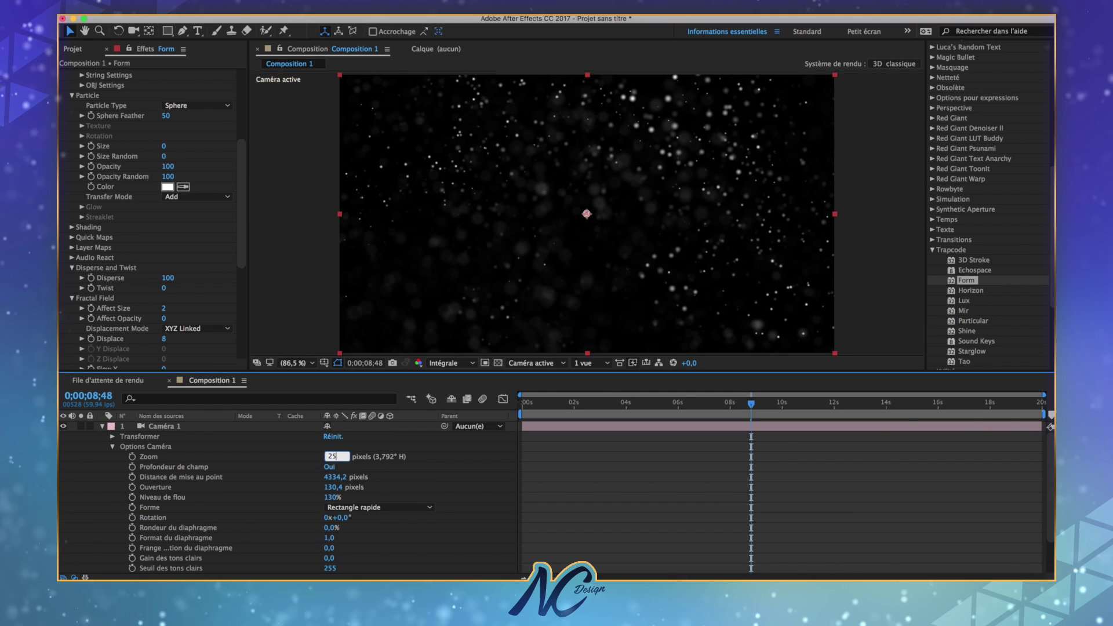
pyautogui.press('Return')
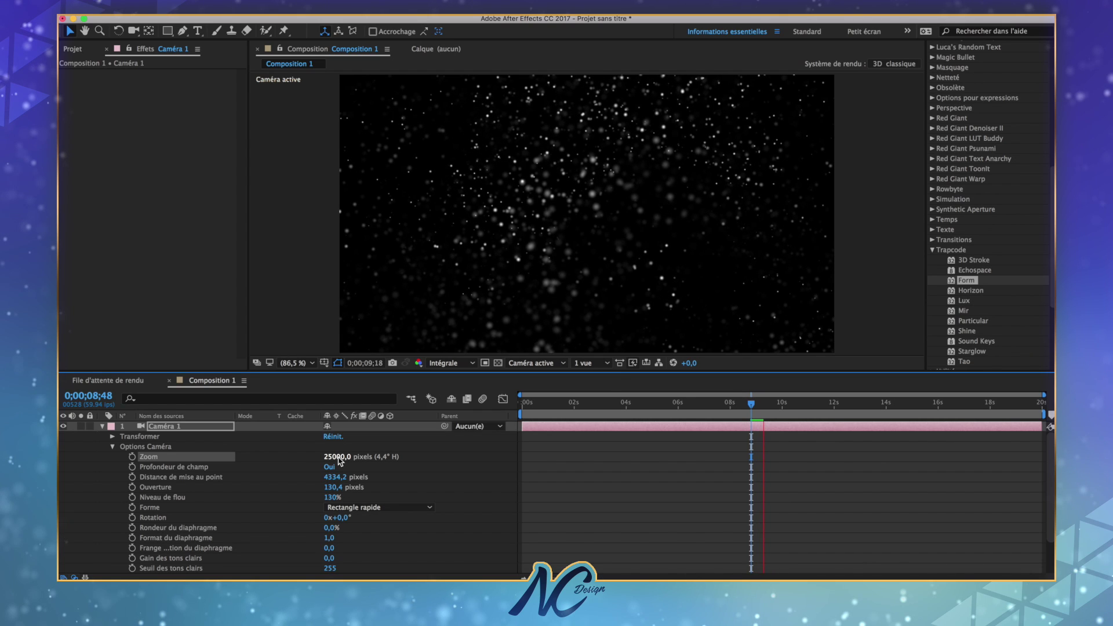
pyautogui.press('space')
# Step: Collapse the camera layer and create a black 1920 × 1080 px solid named Dégrader
pyautogui.scroll(-3, 248, 485)
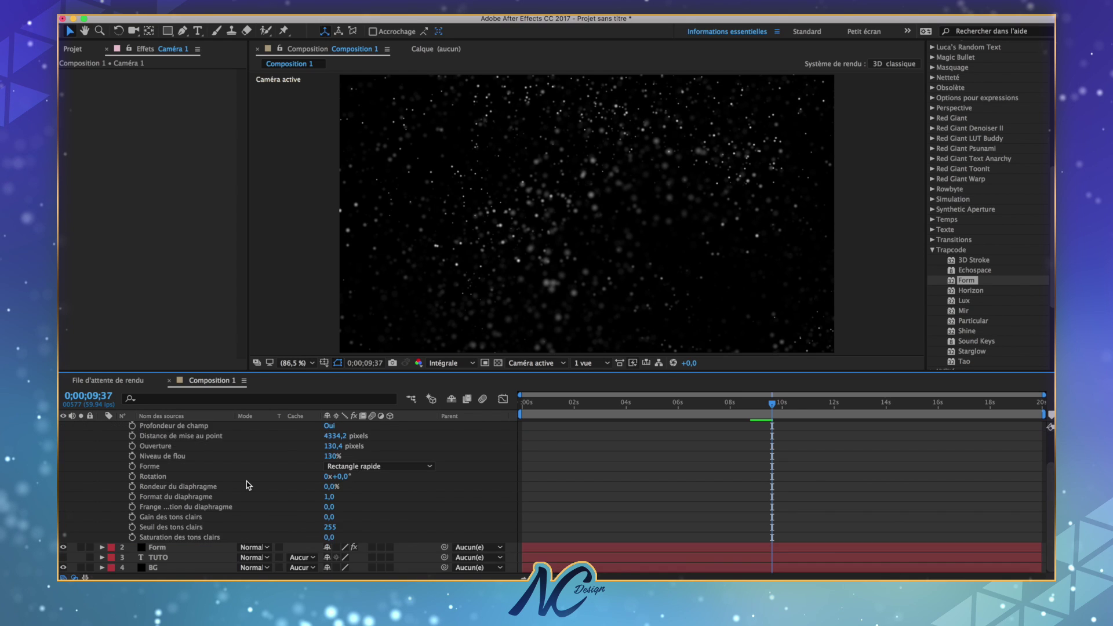
pyautogui.scroll(3, 248, 484)
pyautogui.click(103, 426)
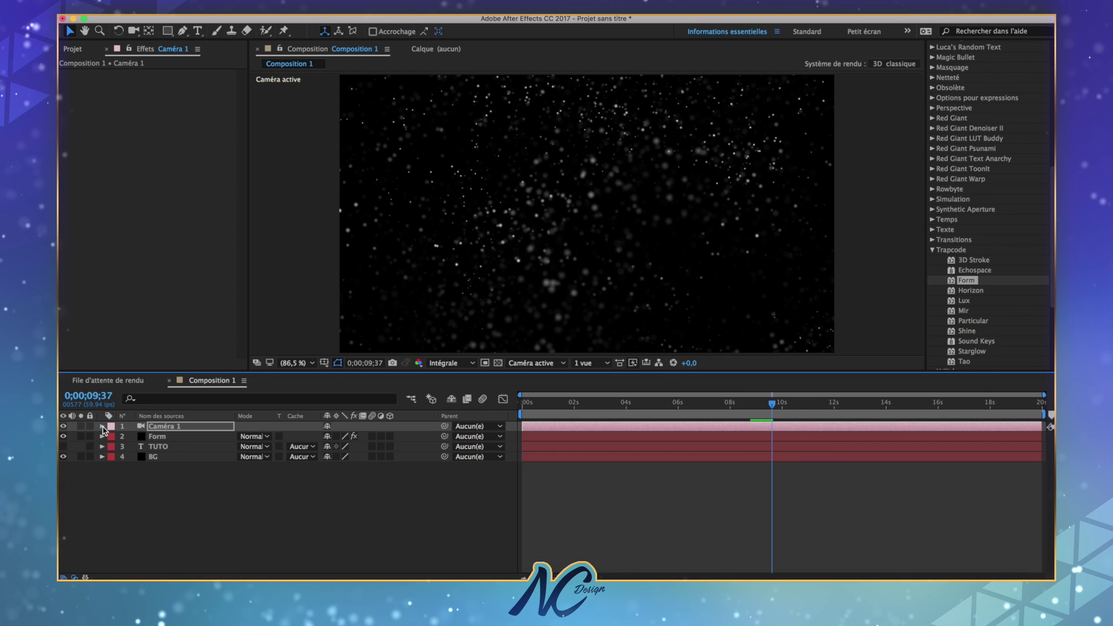
pyautogui.click(214, 498)
pyautogui.rightClick(216, 498)
pyautogui.moveTo(252, 479)
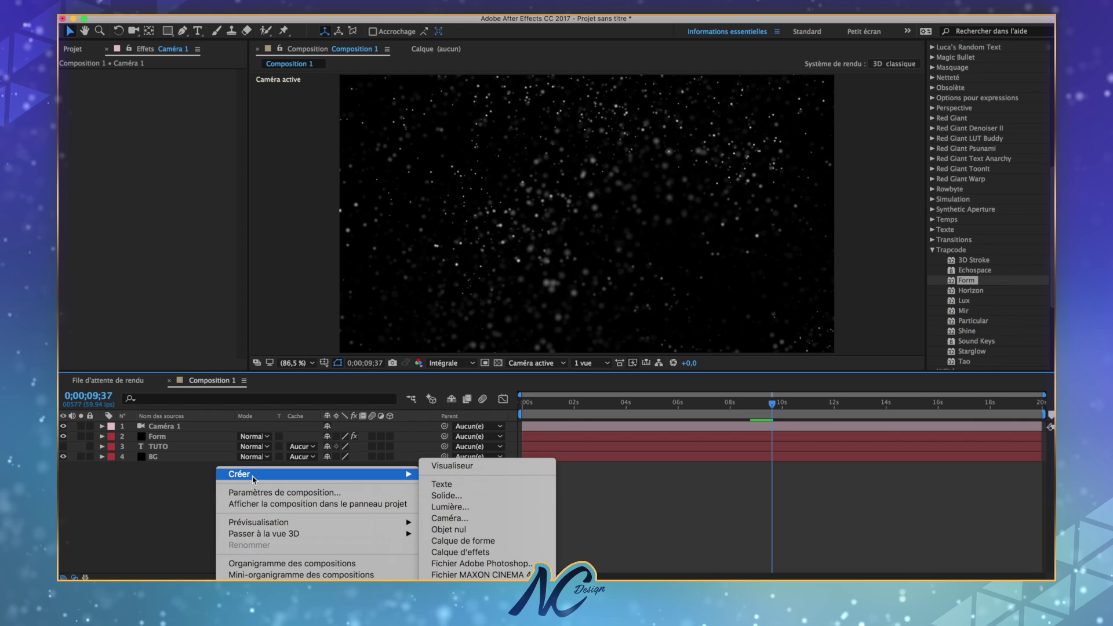
pyautogui.click(472, 497)
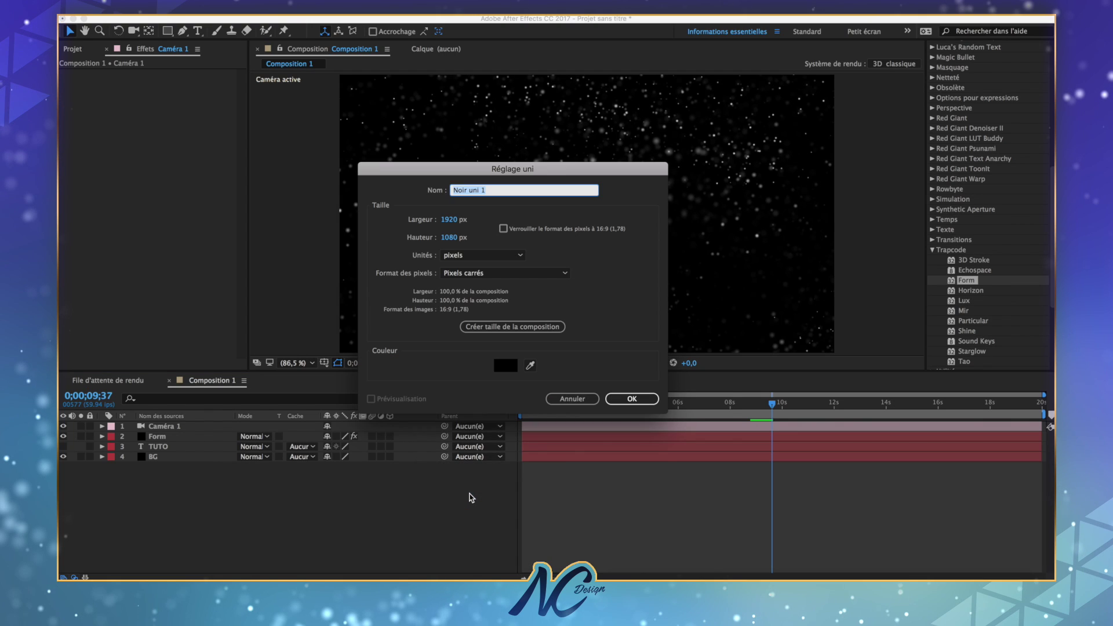
pyautogui.write('D')
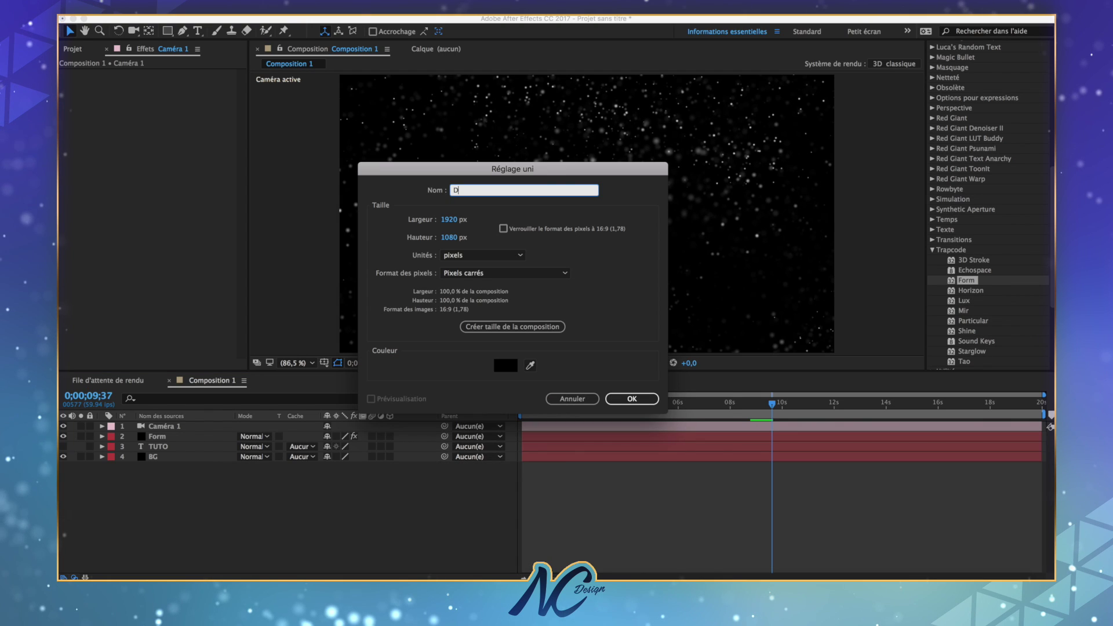
pyautogui.write('égradérader')
pyautogui.press('Return')
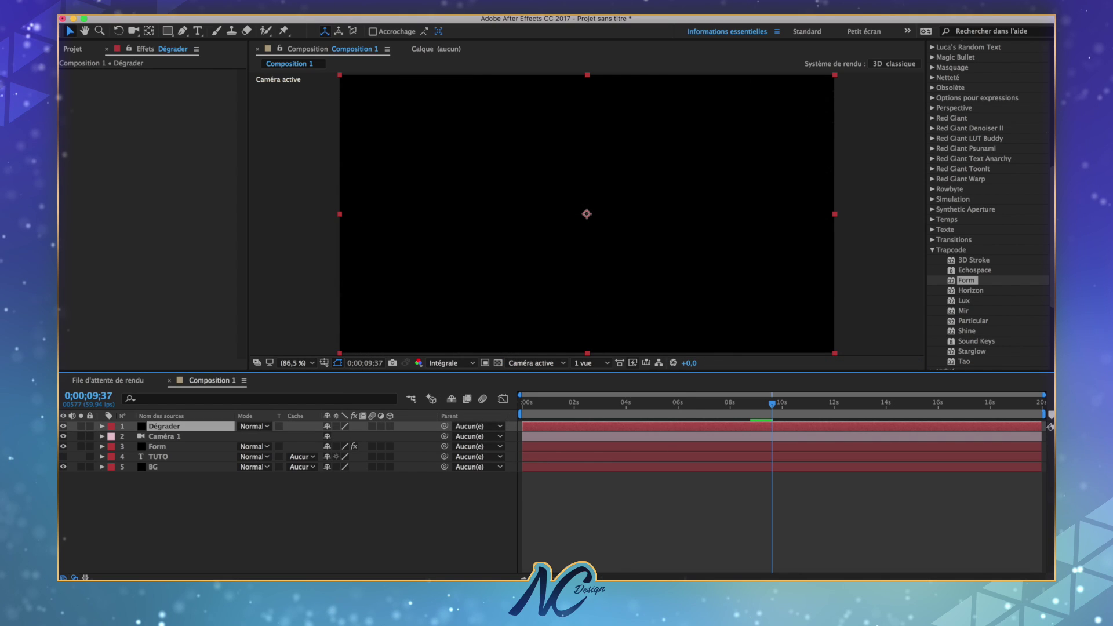
# Step: Apply the Dégradé 4 couleurs effect to the Dégrader layer and place that layer directly above BG
pyautogui.scroll(15, 956, 163)
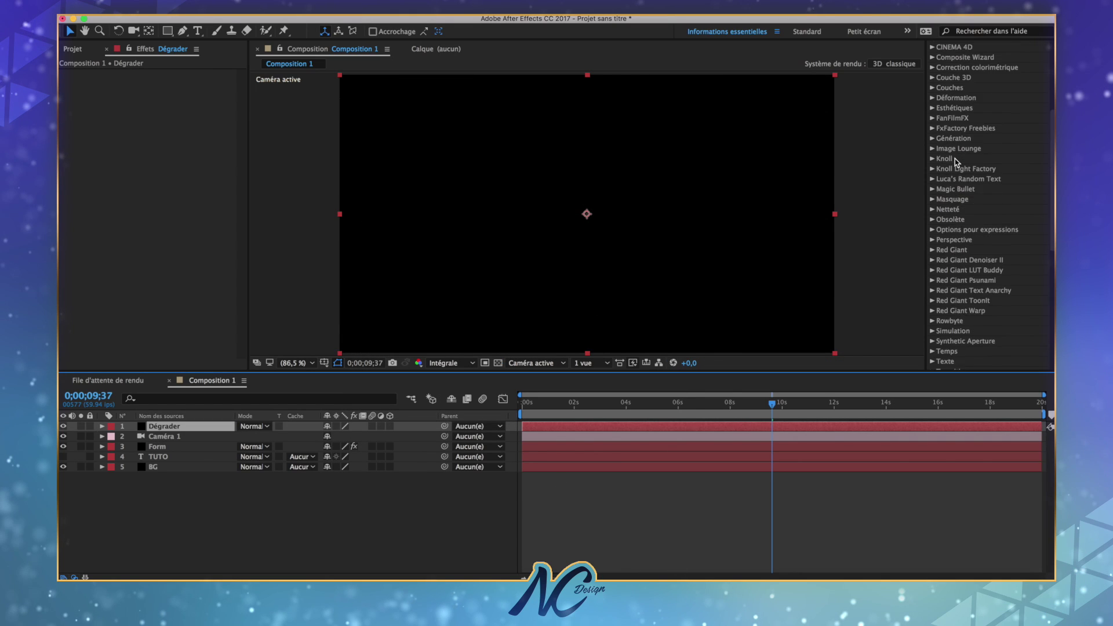
pyautogui.click(963, 128)
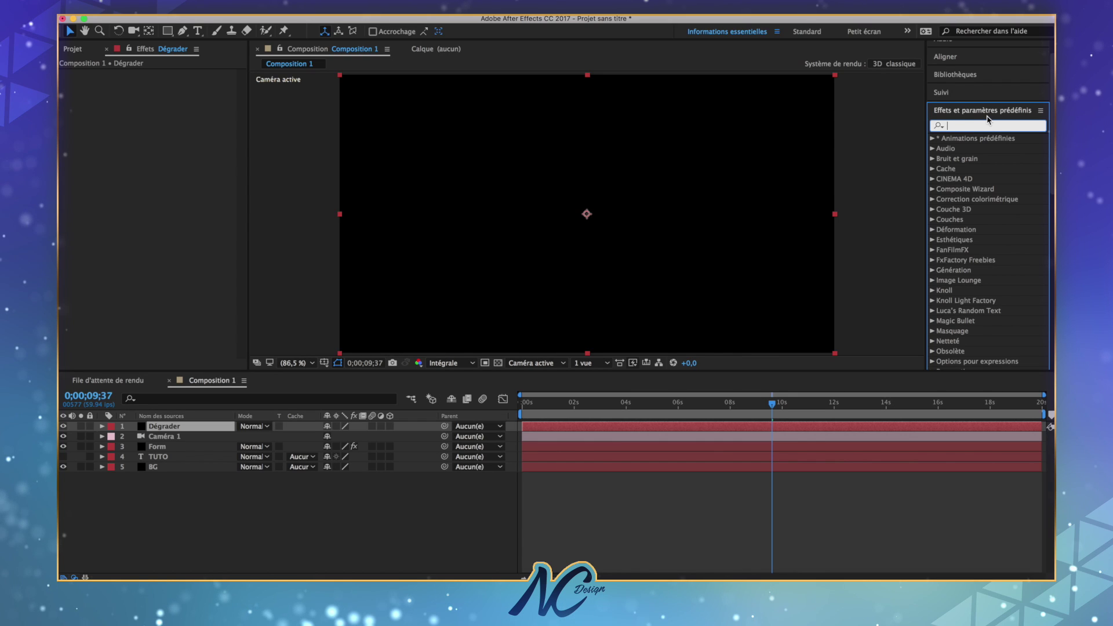
pyautogui.write('Dégra')
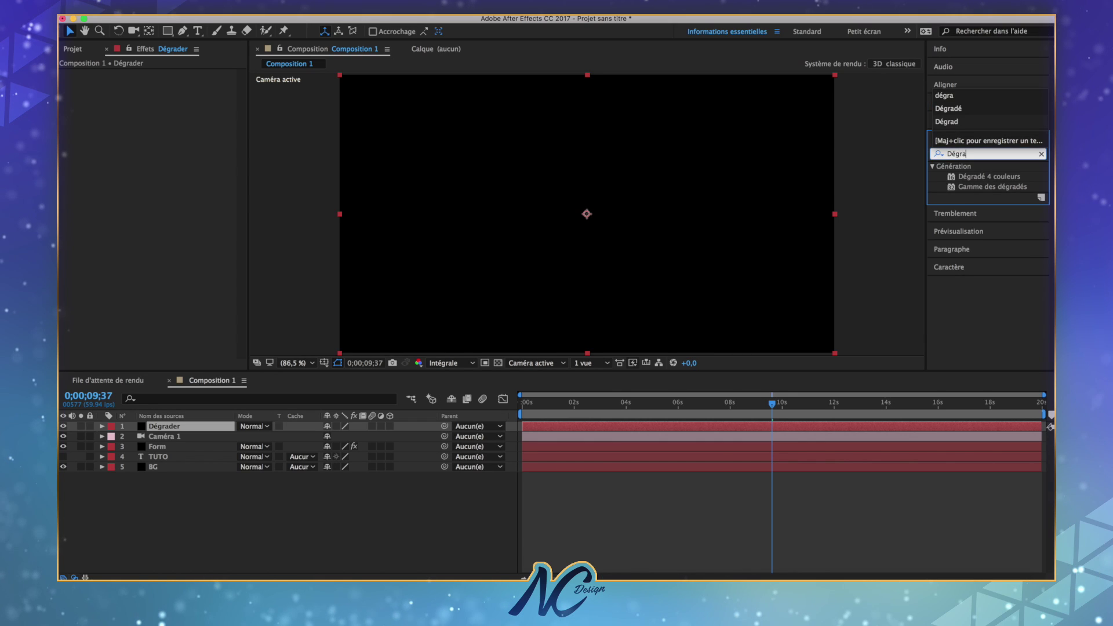
pyautogui.moveTo(979, 178); pyautogui.dragTo(698, 426)
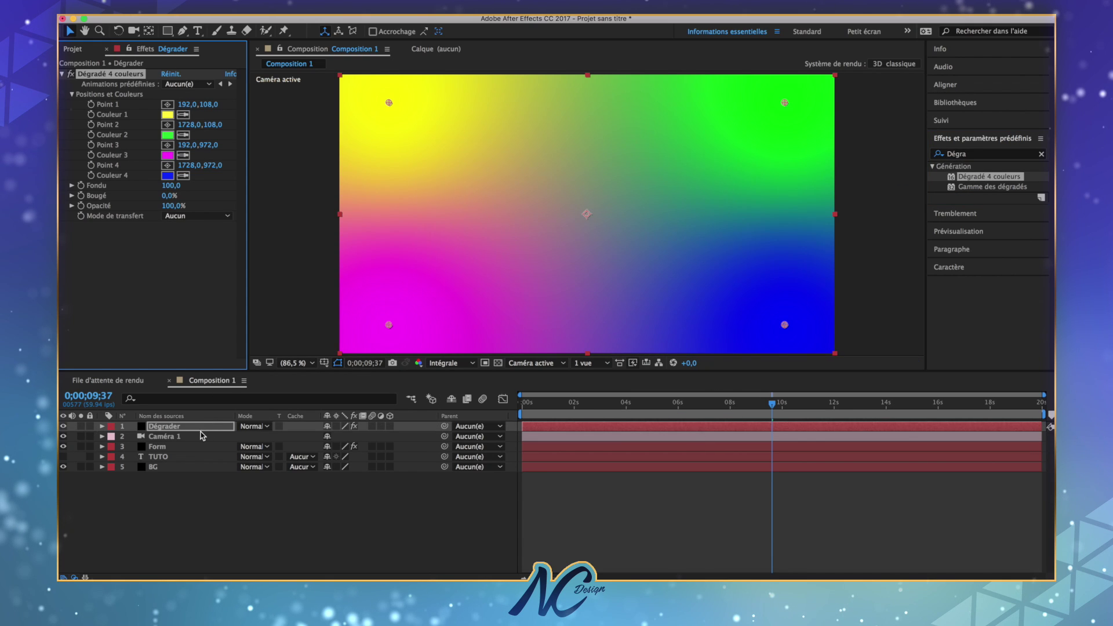
pyautogui.click(174, 428)
pyautogui.moveTo(166, 451); pyautogui.dragTo(165, 469)
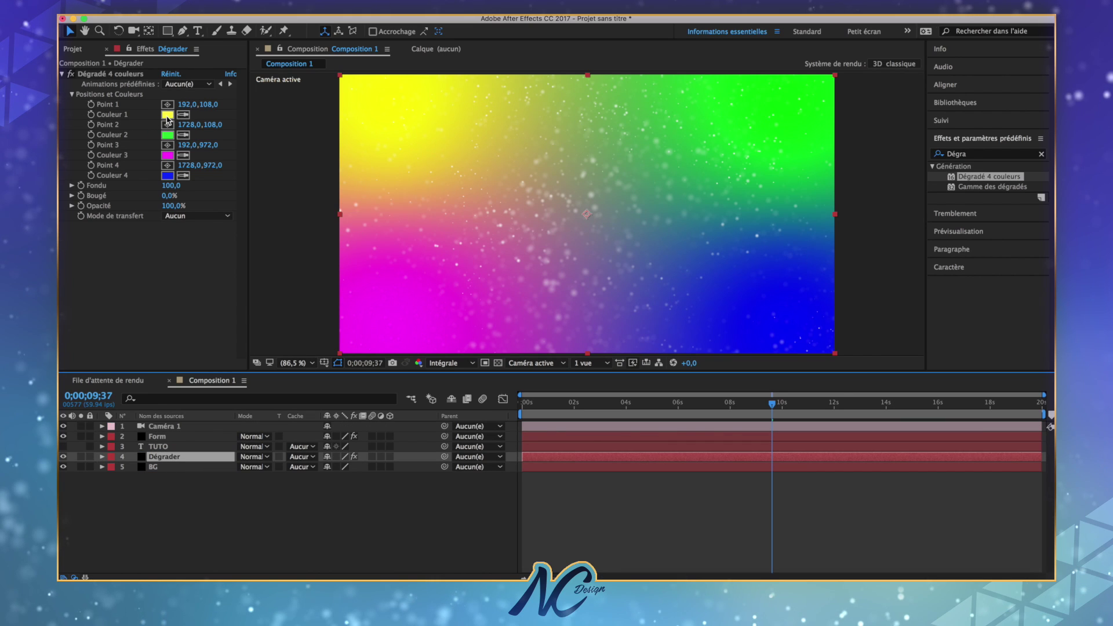
# Step: Set Couleur 4 and Couleur 3 of the four-colour gradient to black (000000)
pyautogui.click(168, 175)
pyautogui.moveTo(186, 416); pyautogui.dragTo(187, 541)
pyautogui.click(408, 323)
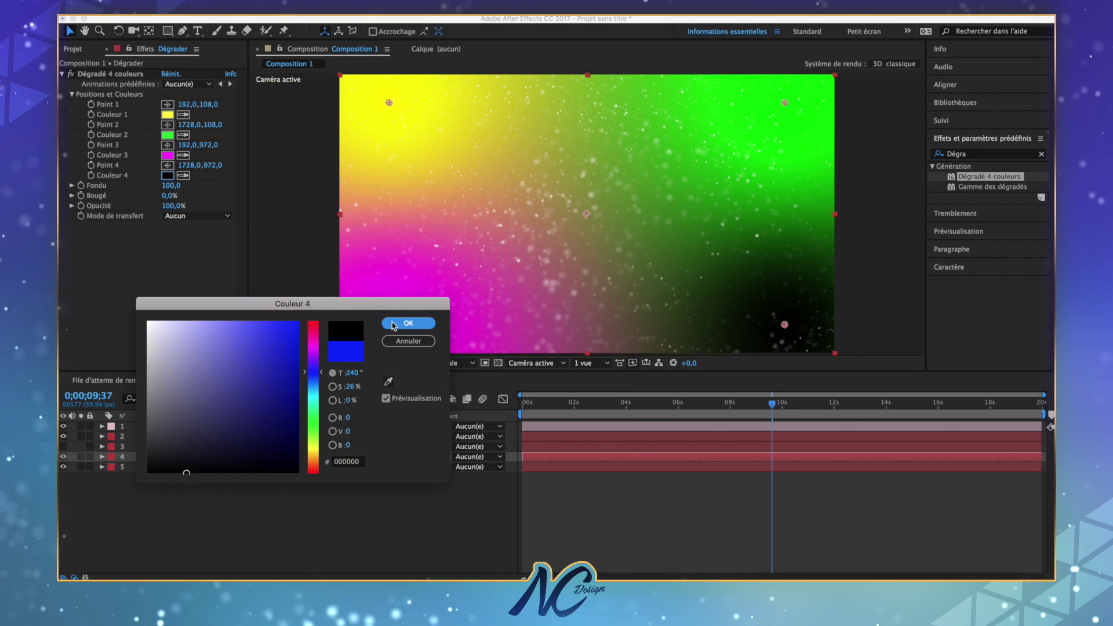
pyautogui.click(173, 156)
pyautogui.moveTo(197, 326); pyautogui.dragTo(165, 532)
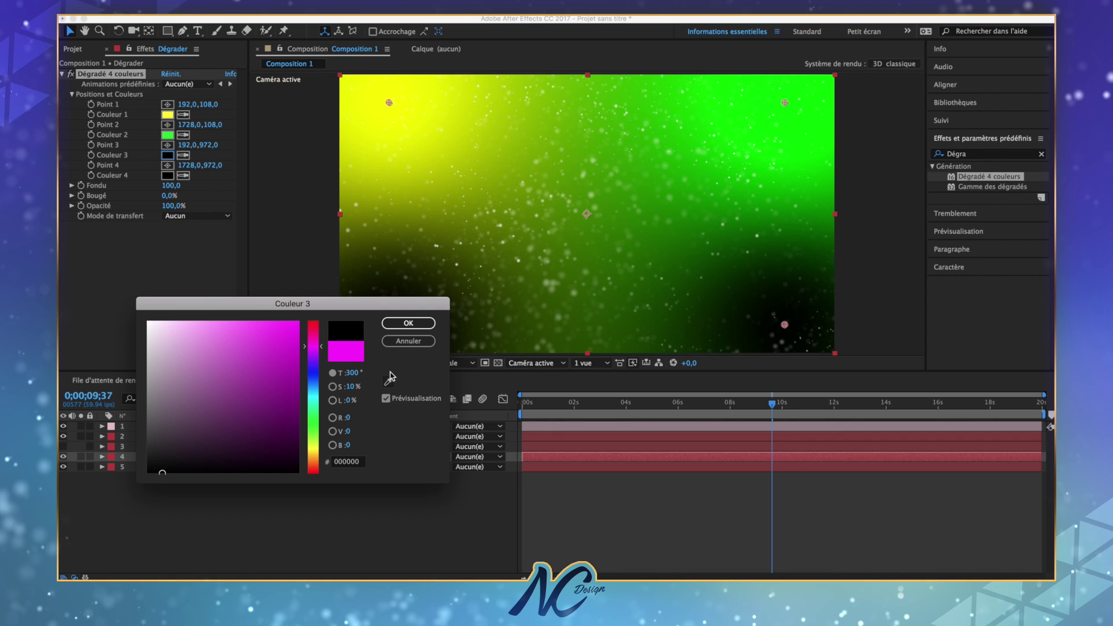
pyautogui.click(412, 323)
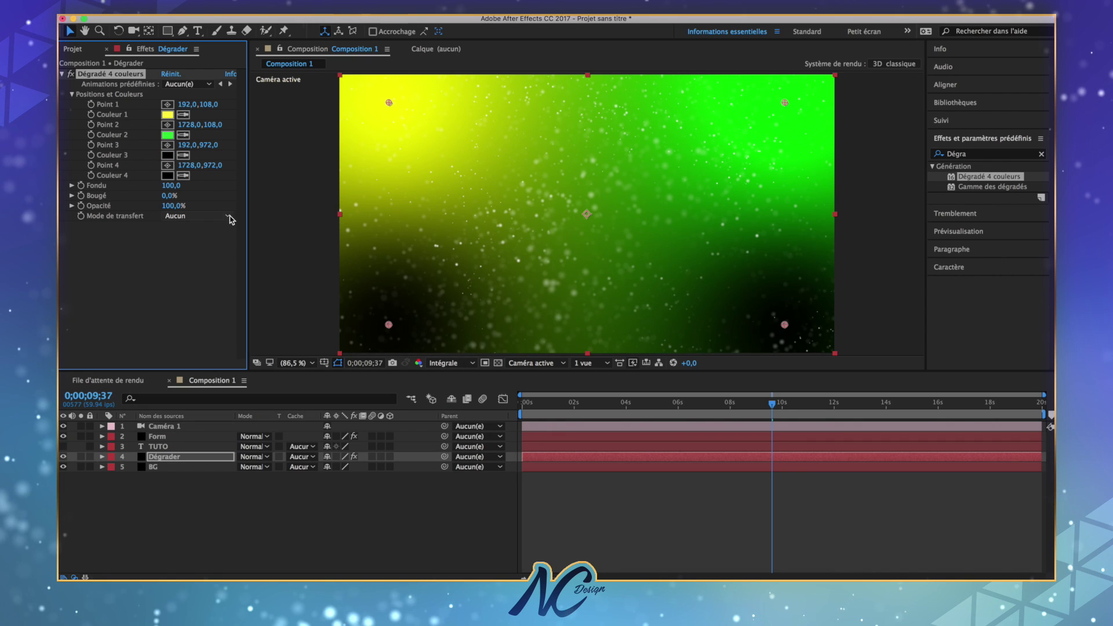
# Step: Set the gradient's Couleur 2 to dark blue 09006D and sample the same blue for Couleur 1
pyautogui.click(168, 138)
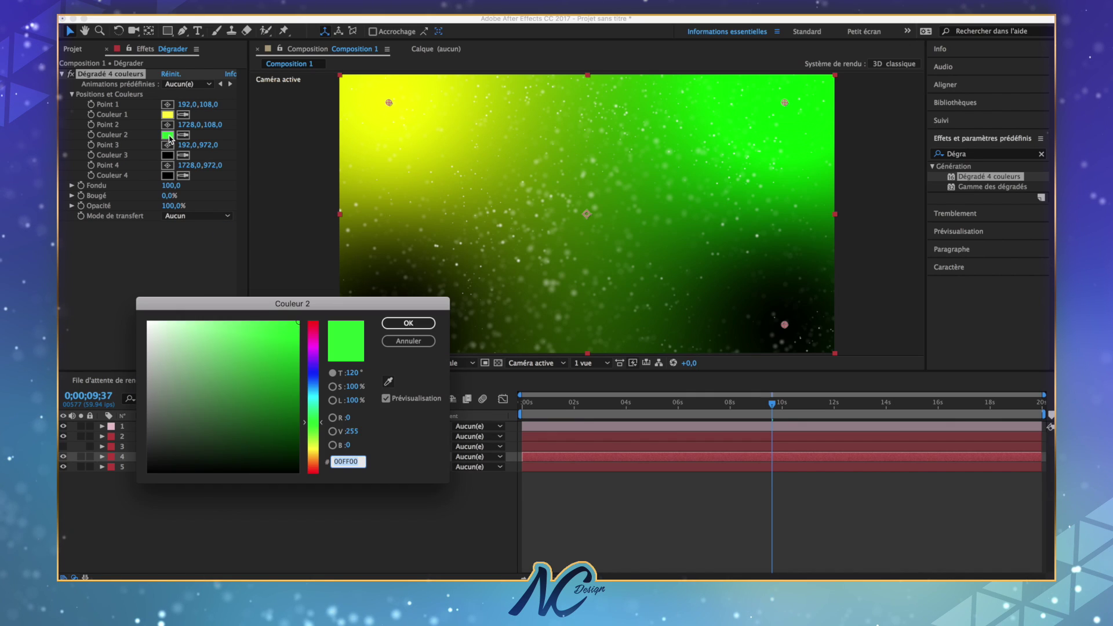
pyautogui.moveTo(314, 392)
pyautogui.mouseDown()
pyautogui.moveTo(316, 364)
pyautogui.moveTo(386, 407)
pyautogui.mouseUp()
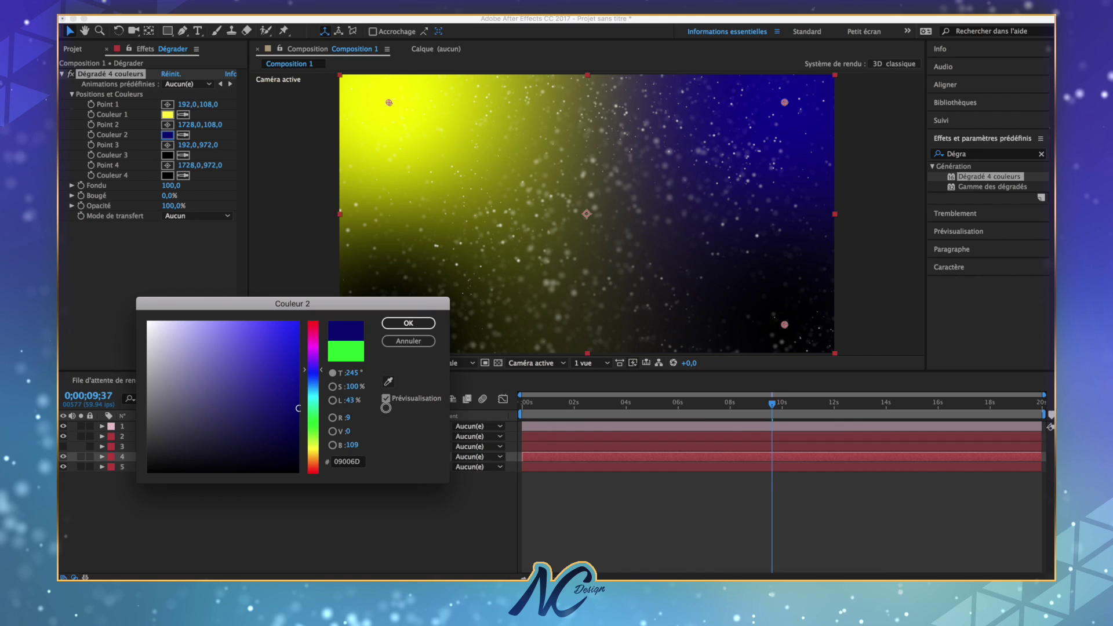
pyautogui.click(407, 324)
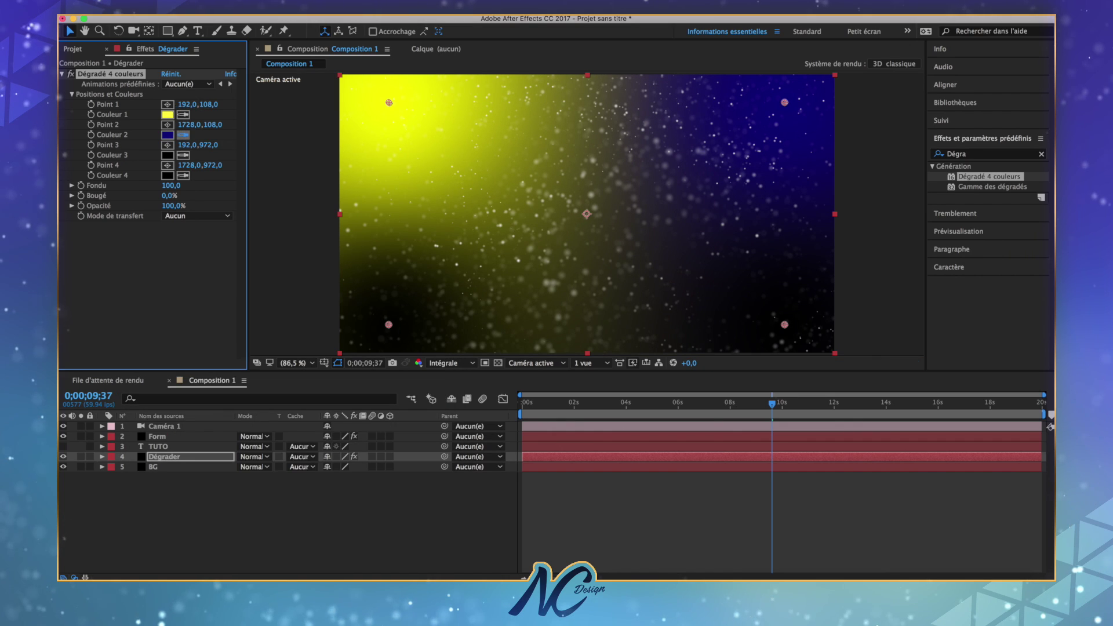
pyautogui.click(183, 114)
pyautogui.click(168, 134)
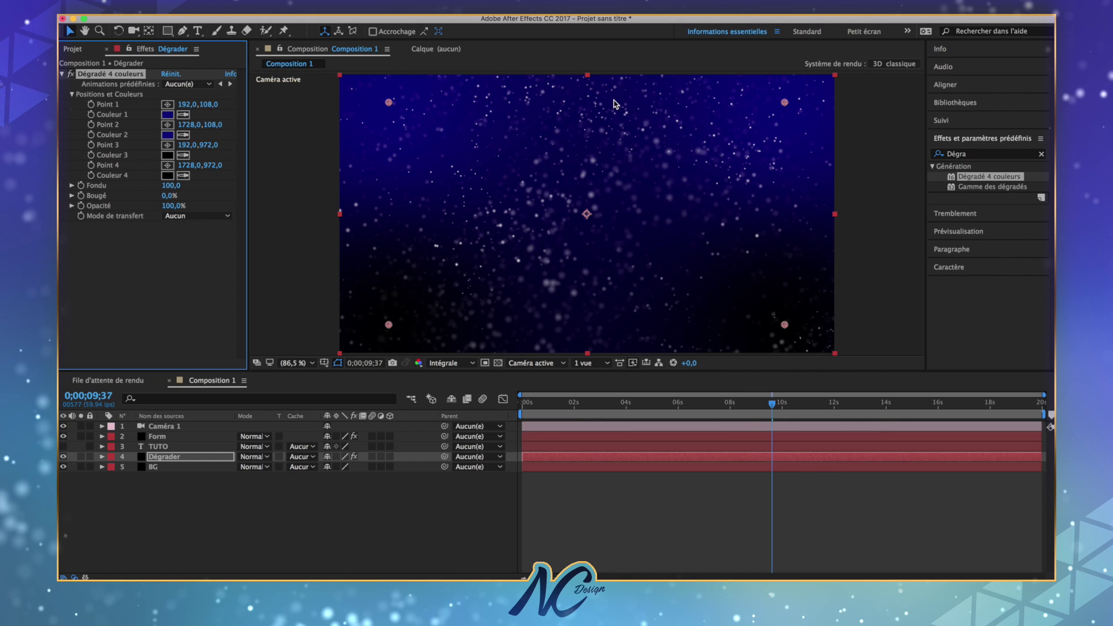
# Step: Move the gradient's Point 1 to about -250, -218 and Point 2 to about 2167, 668, outside the frame
pyautogui.moveTo(389, 102); pyautogui.dragTo(276, 22)
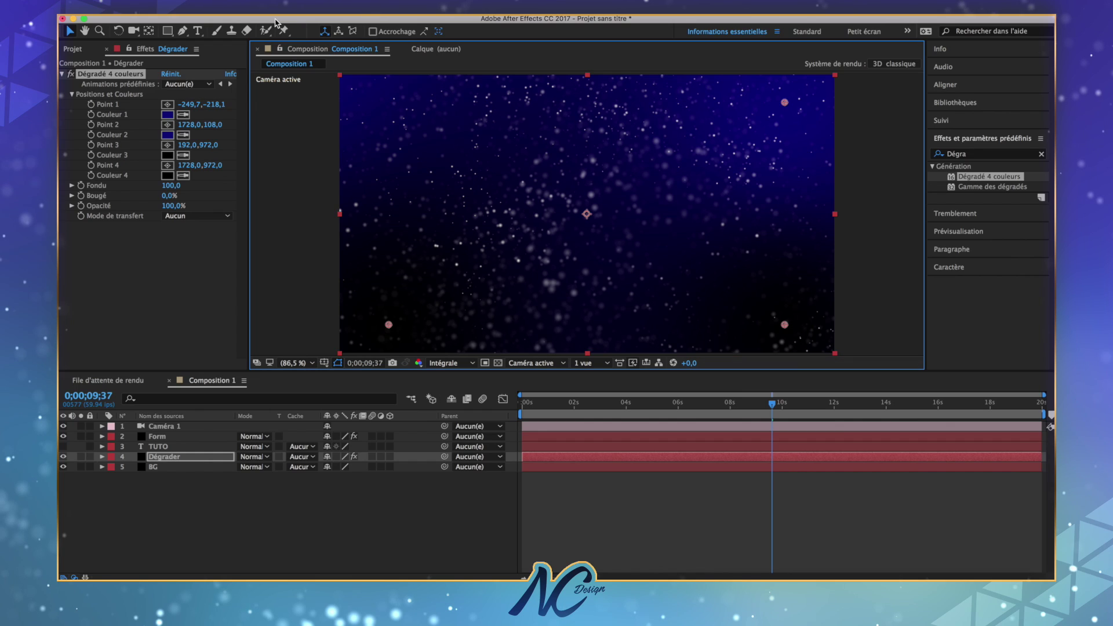
pyautogui.moveTo(785, 103); pyautogui.dragTo(900, 248)
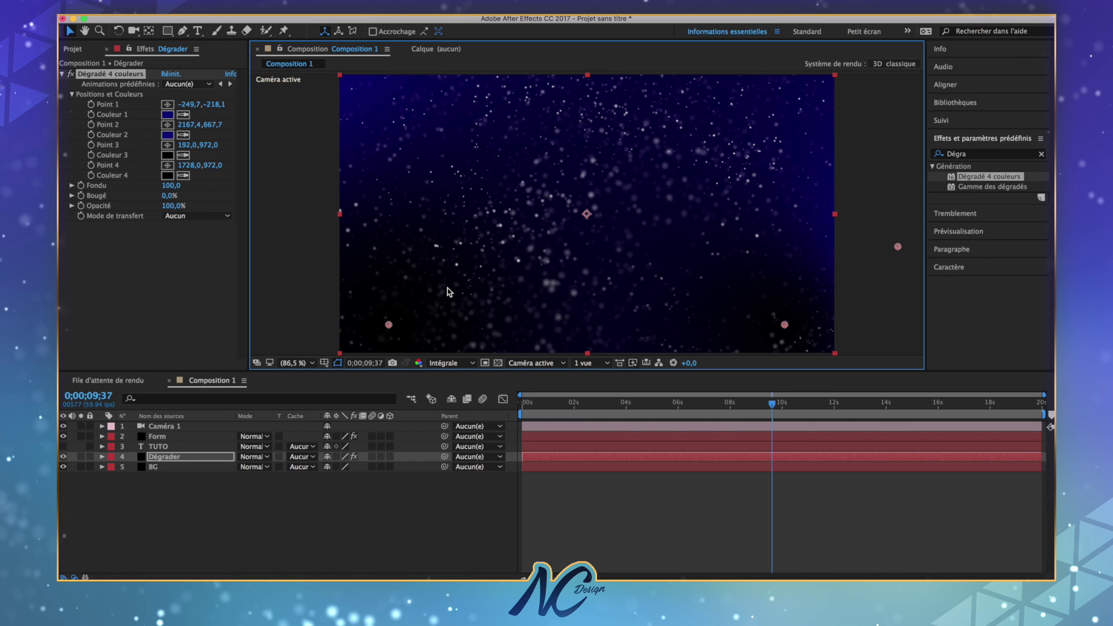
# Step: Make the TUTO text layer visible and turn it into a 3D layer
pyautogui.click(63, 447)
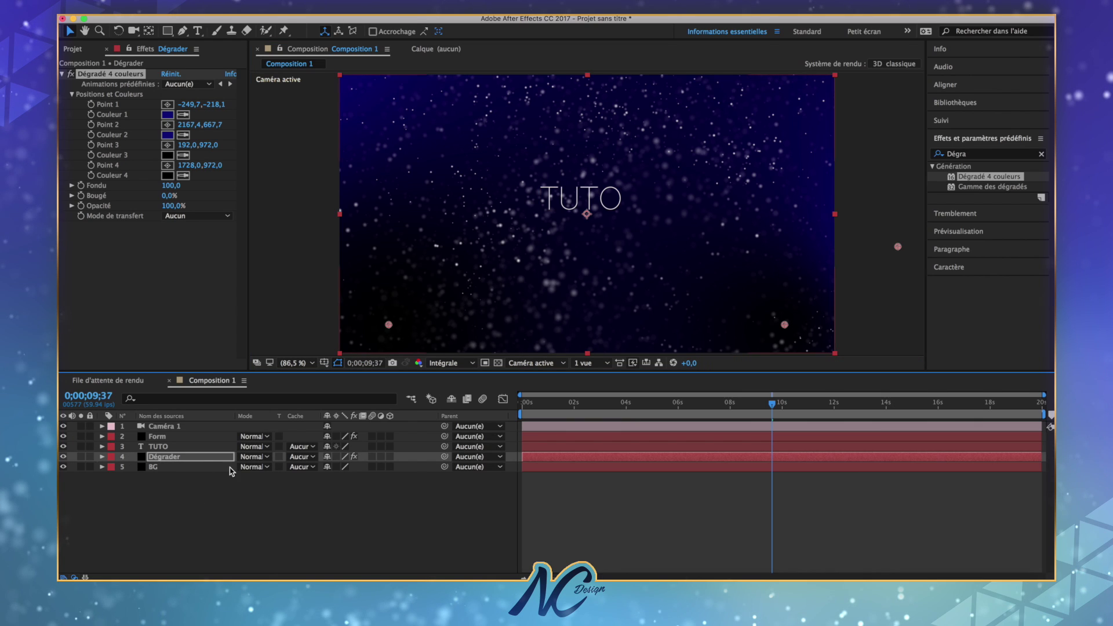
pyautogui.click(196, 447)
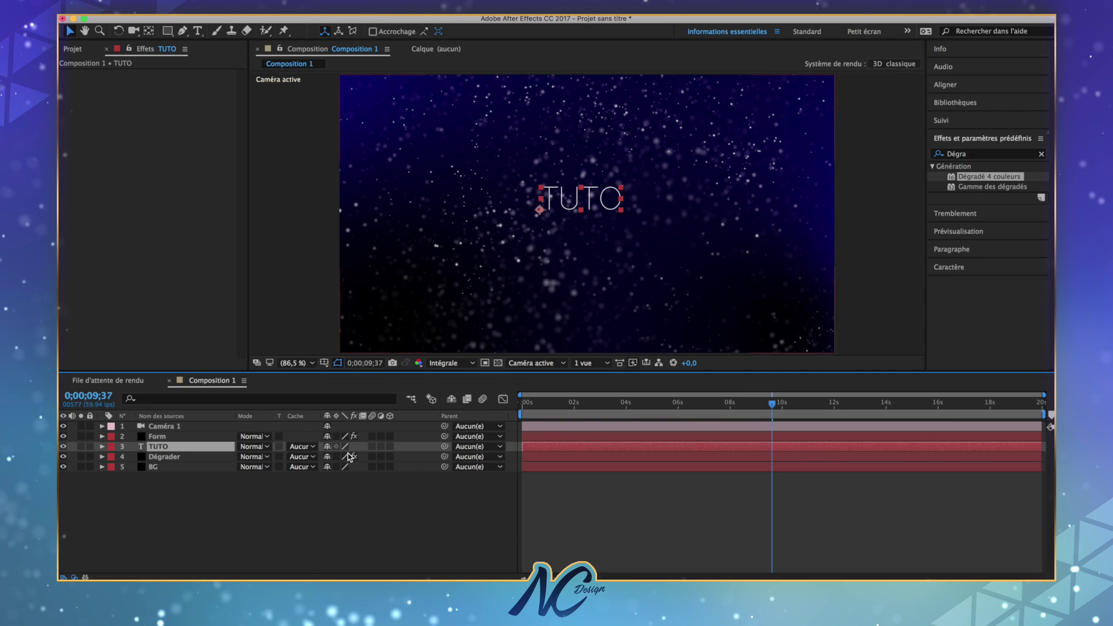
pyautogui.click(390, 446)
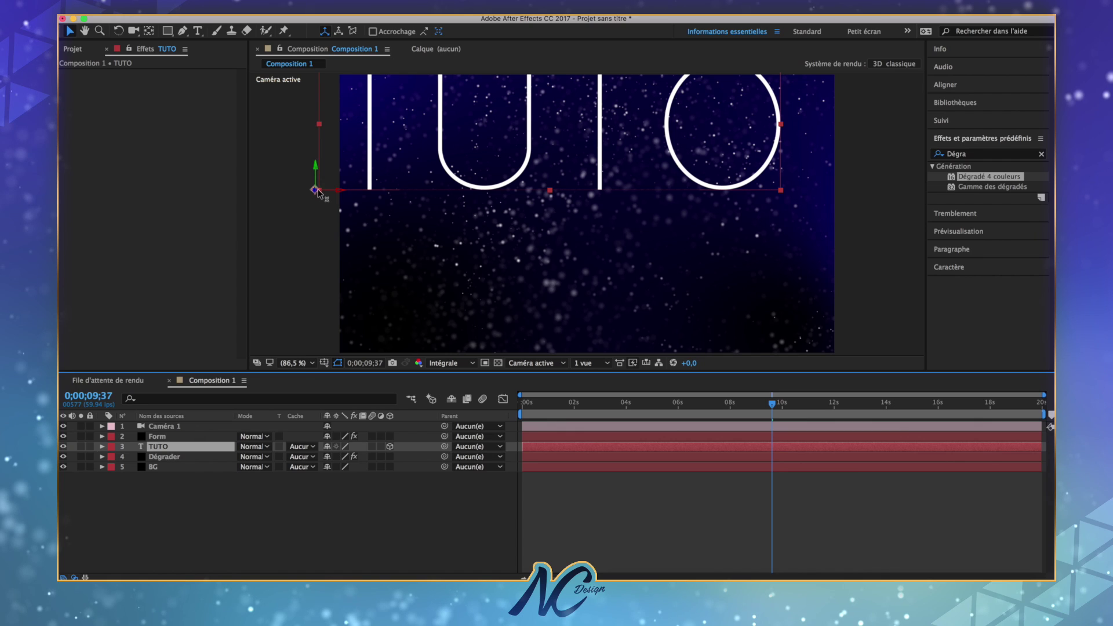
# Step: Nudge the TUTO text to about 784, 524 and try a different depth in its Transform properties
pyautogui.moveTo(318, 191); pyautogui.dragTo(320, 296)
pyautogui.click(102, 447)
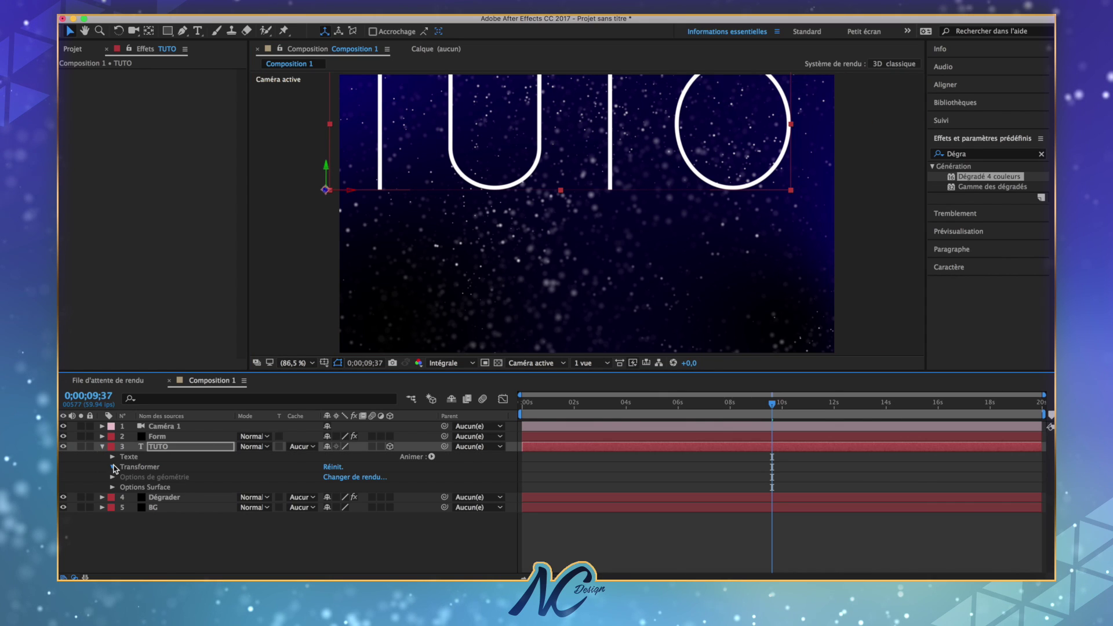
pyautogui.click(113, 468)
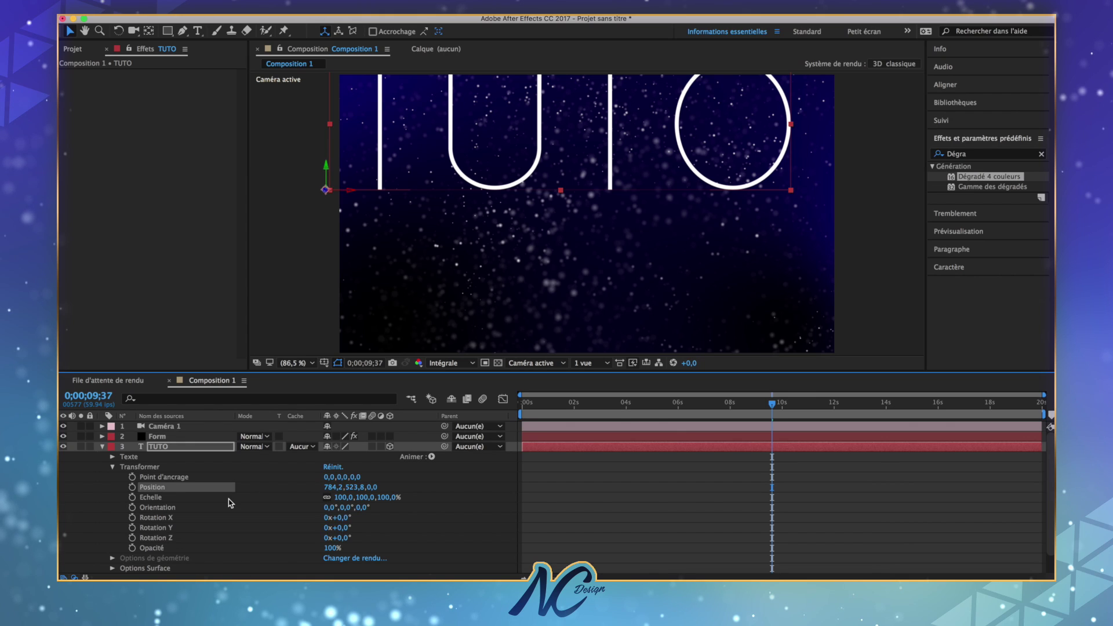
pyautogui.moveTo(369, 487); pyautogui.dragTo(771, 514)
pyautogui.press('super+z')
# Step: Reduce the font size of the whole TUTO text to 38 px
pyautogui.click(198, 33)
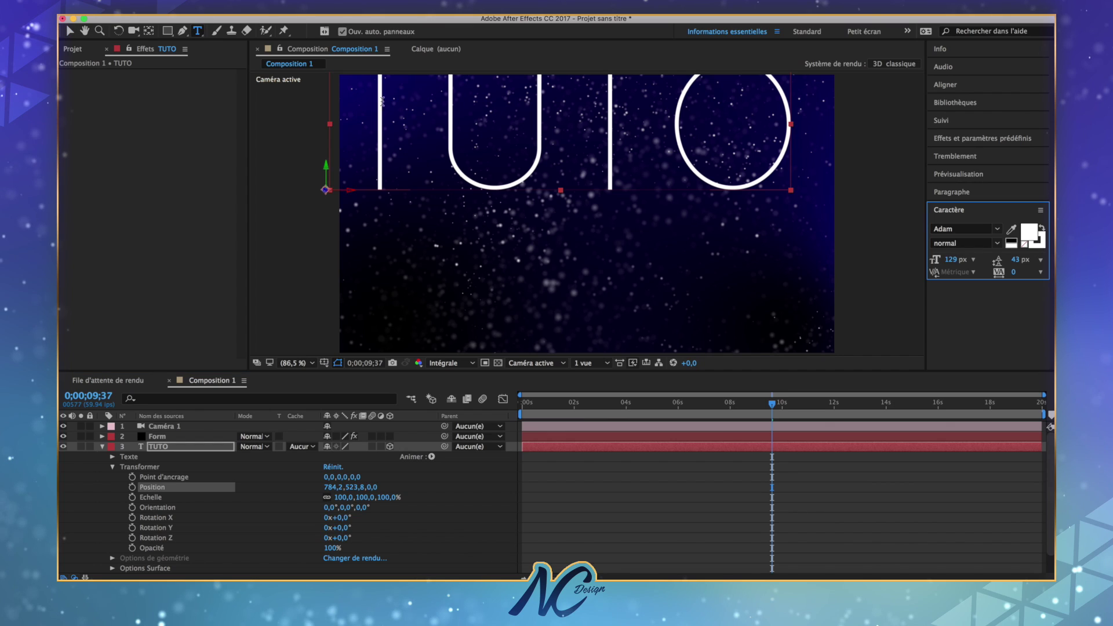
pyautogui.click(371, 118)
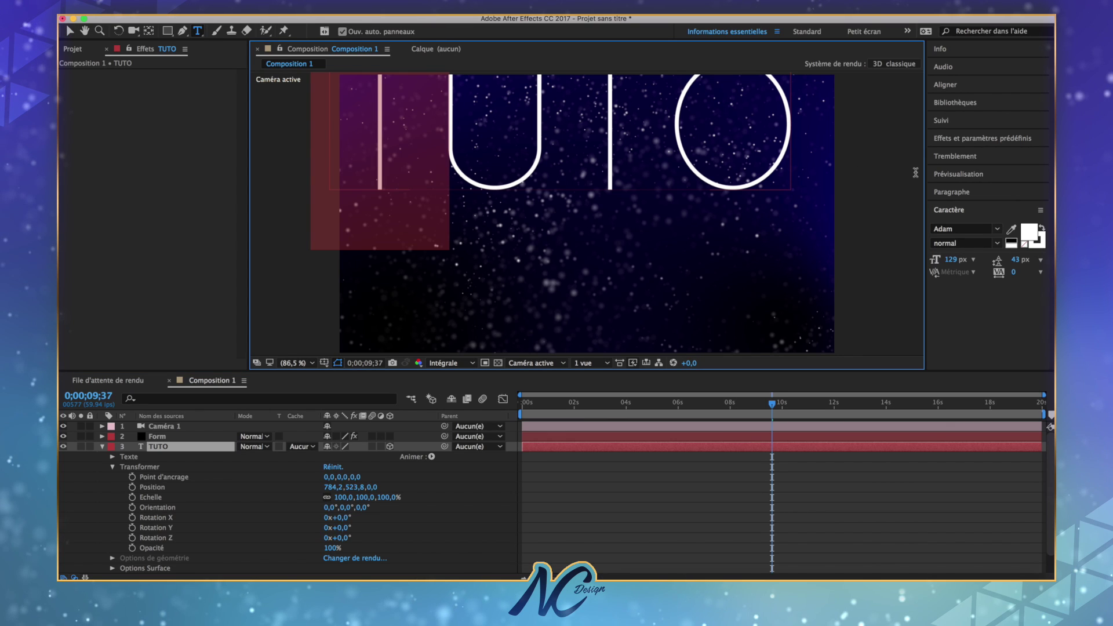
pyautogui.press('super+a')
pyautogui.moveTo(951, 260); pyautogui.dragTo(899, 262)
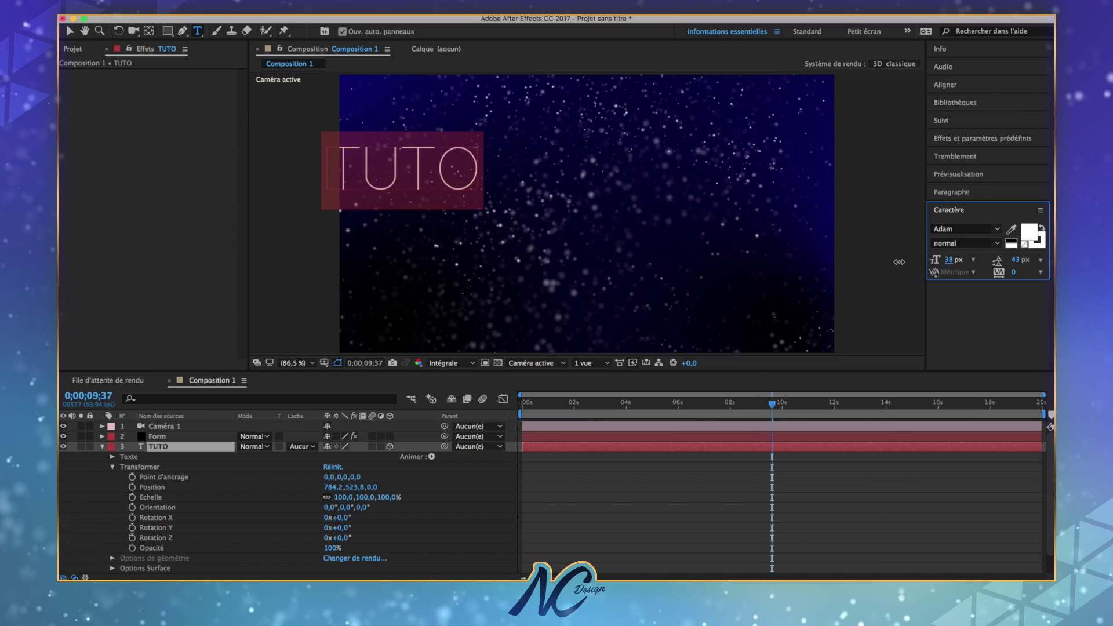
# Step: Move the TUTO text to about 859, 550 and return the current time to 0;00;00;00
pyautogui.click(393, 191)
pyautogui.moveTo(400, 263); pyautogui.dragTo(487, 273)
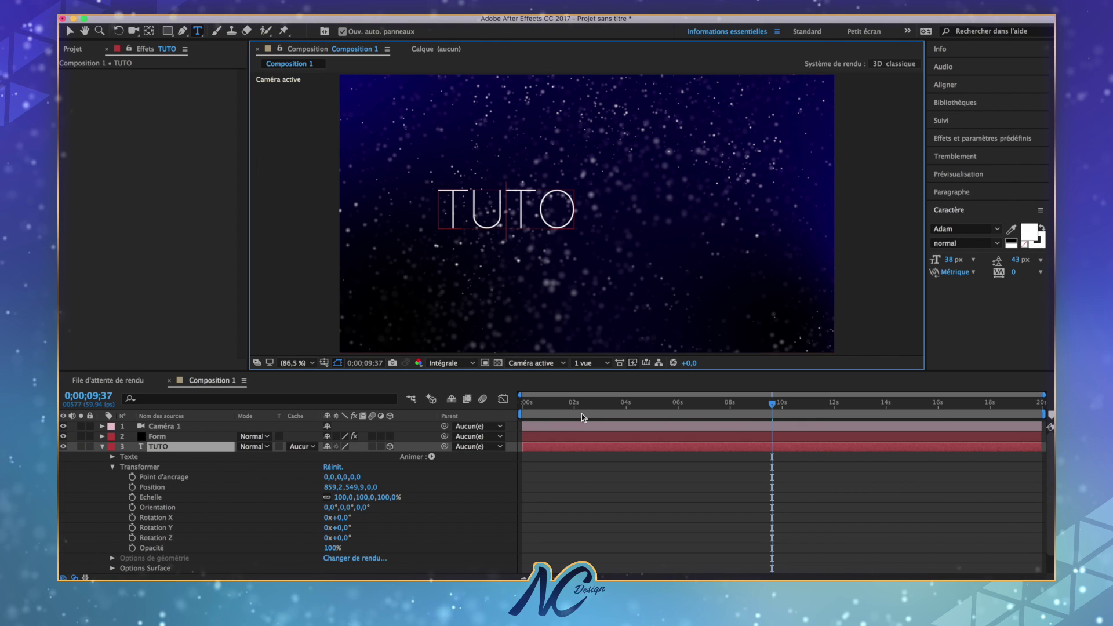
pyautogui.moveTo(592, 408); pyautogui.dragTo(518, 409)
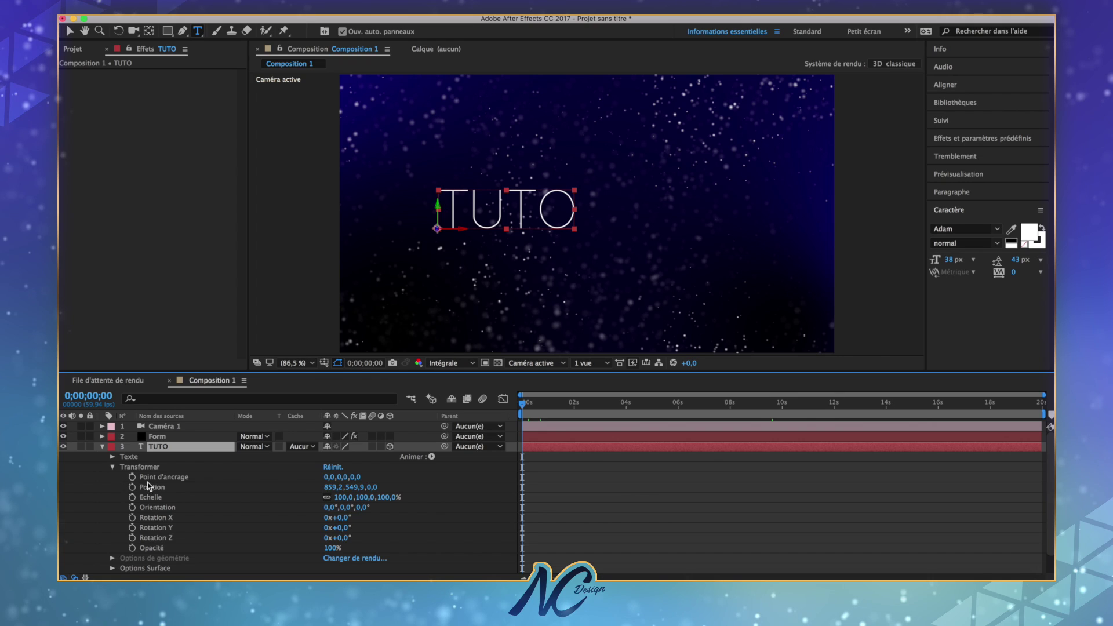
pyautogui.click(132, 498)
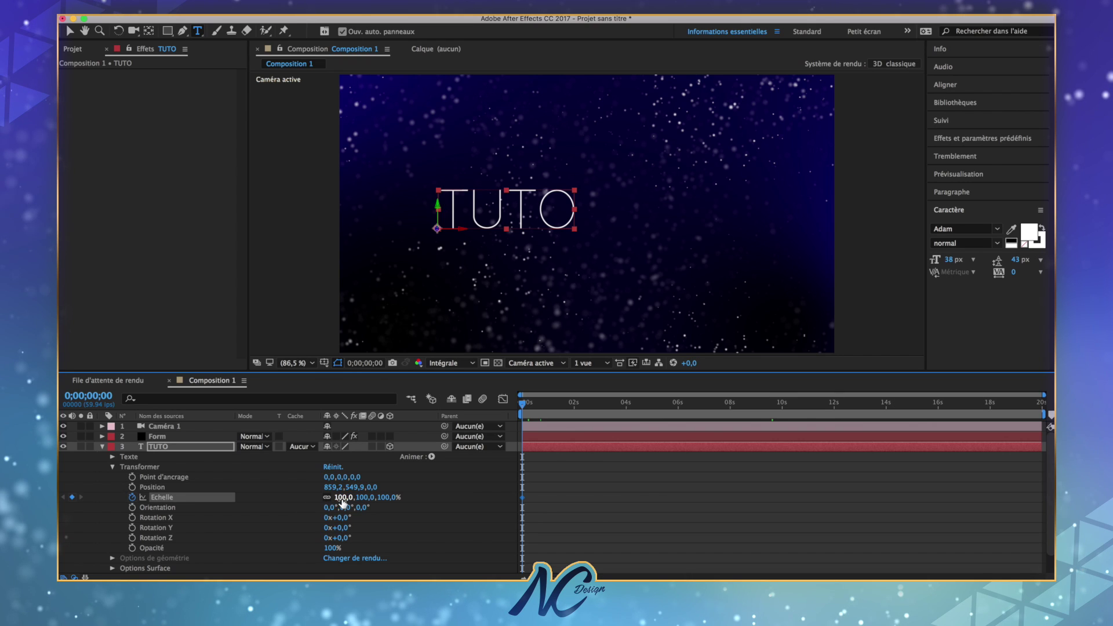
pyautogui.moveTo(343, 501); pyautogui.dragTo(315, 500)
pyautogui.press('super+z')
pyautogui.click(133, 498)
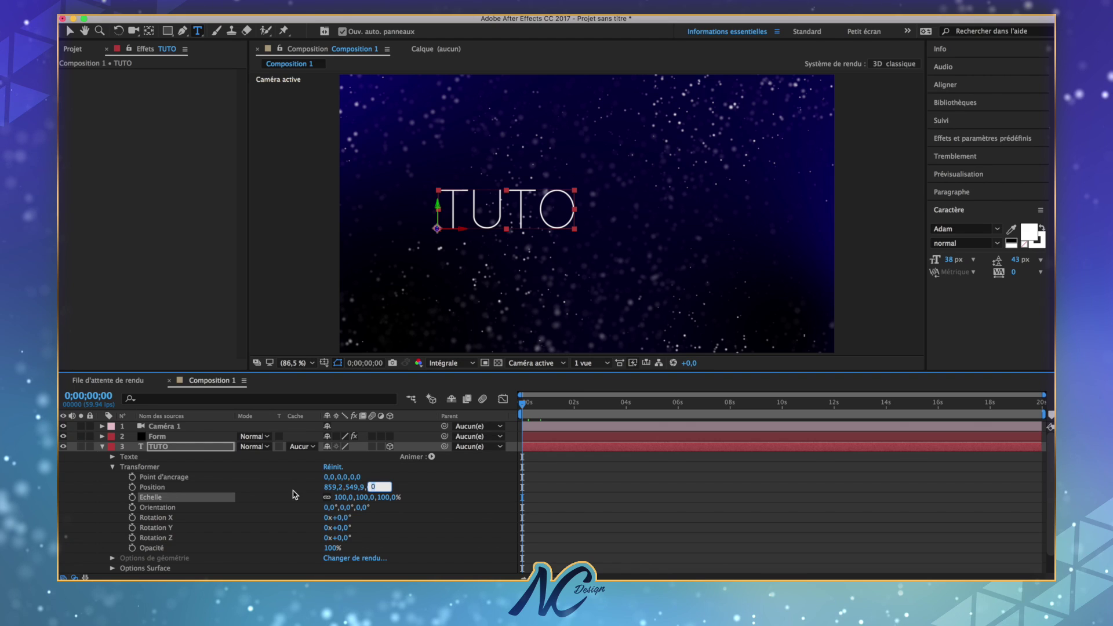
pyautogui.click(258, 495)
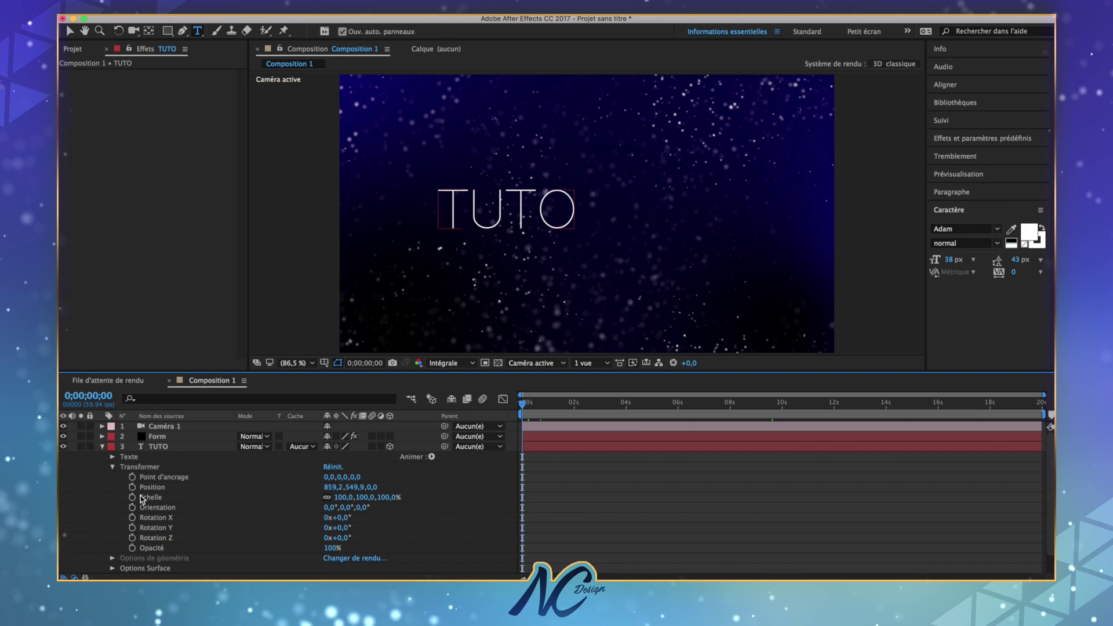
# Step: Add a Position keyframe to the TUTO layer at 0;00;00;00 with its Z value at about 1349
pyautogui.click(133, 488)
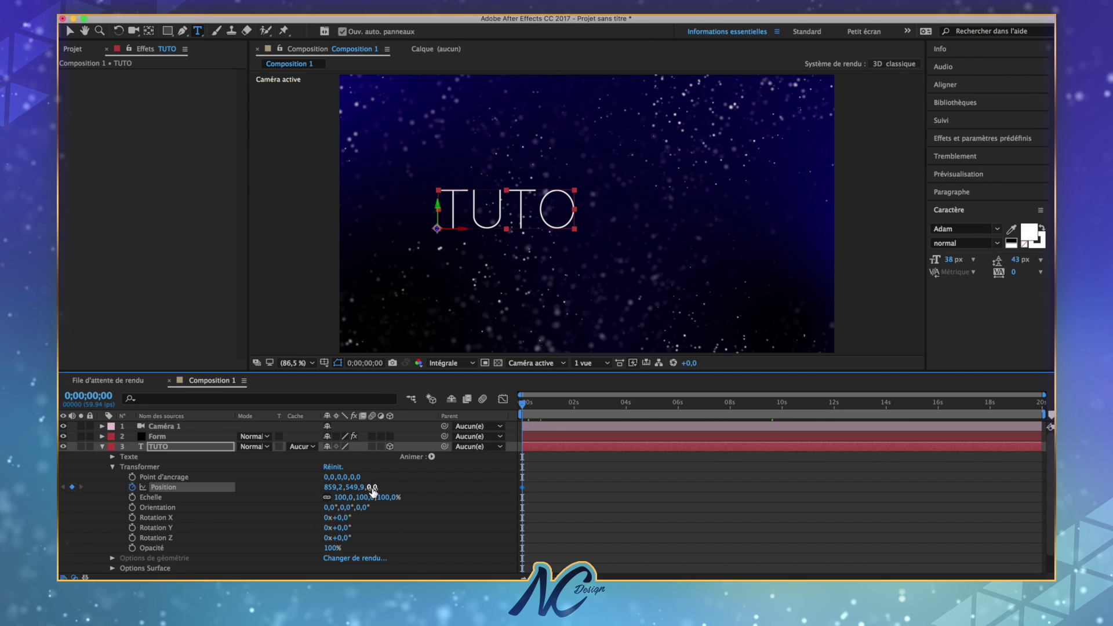
pyautogui.moveTo(376, 493); pyautogui.dragTo(830, 531)
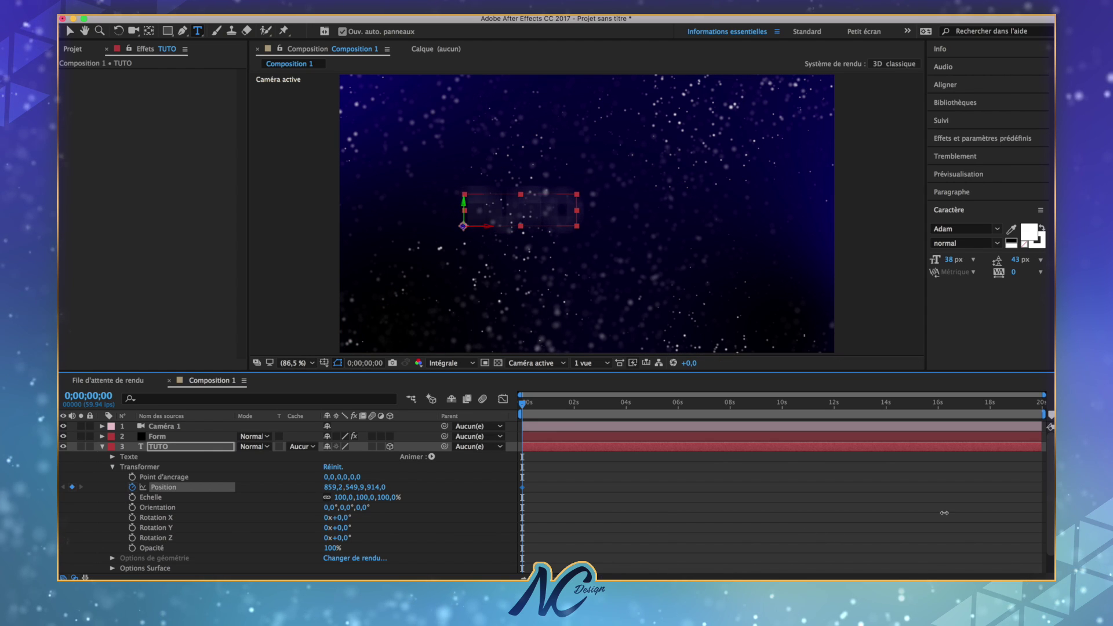
pyautogui.moveTo(372, 487); pyautogui.dragTo(671, 494)
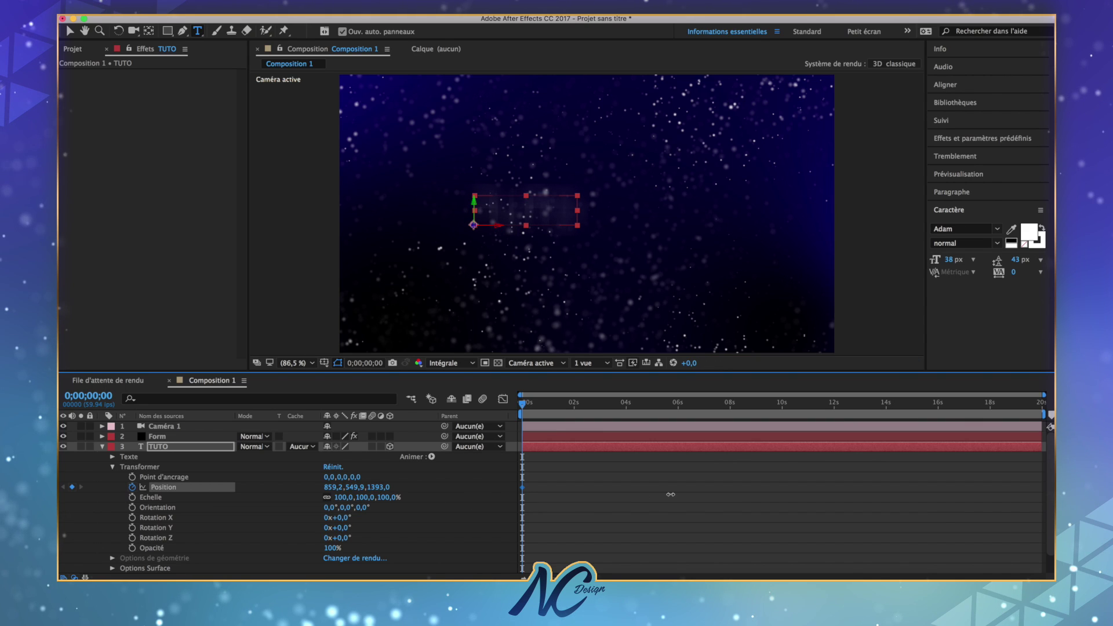
pyautogui.moveTo(669, 494); pyautogui.dragTo(649, 497)
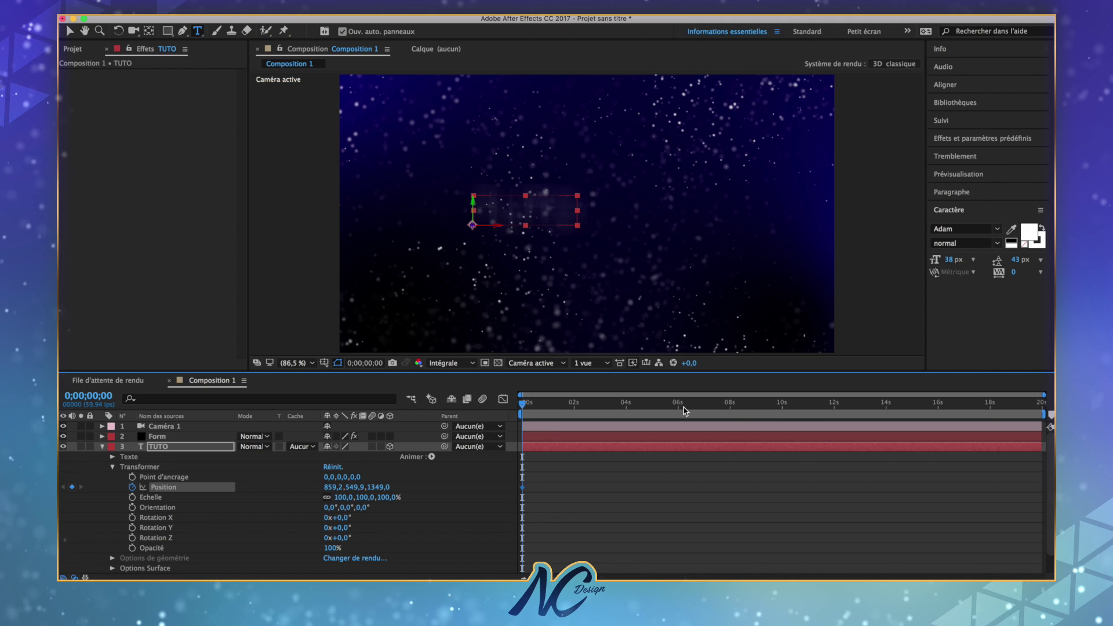
# Step: Add a second Position keyframe to the TUTO layer at about 8 seconds with its Z value set to 0
pyautogui.click(732, 405)
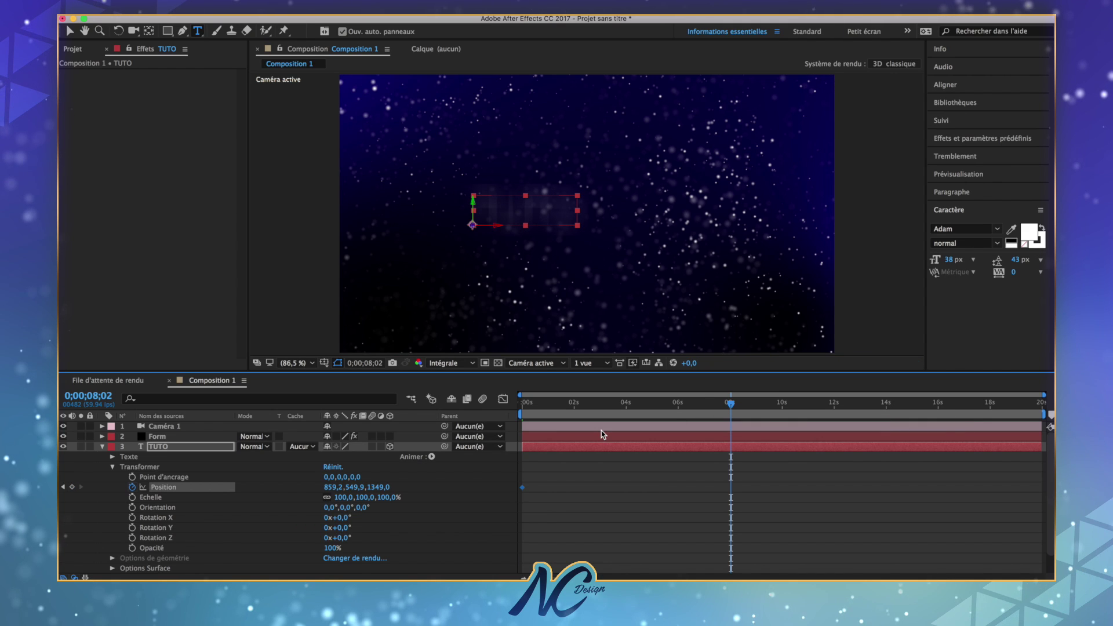
pyautogui.click(729, 404)
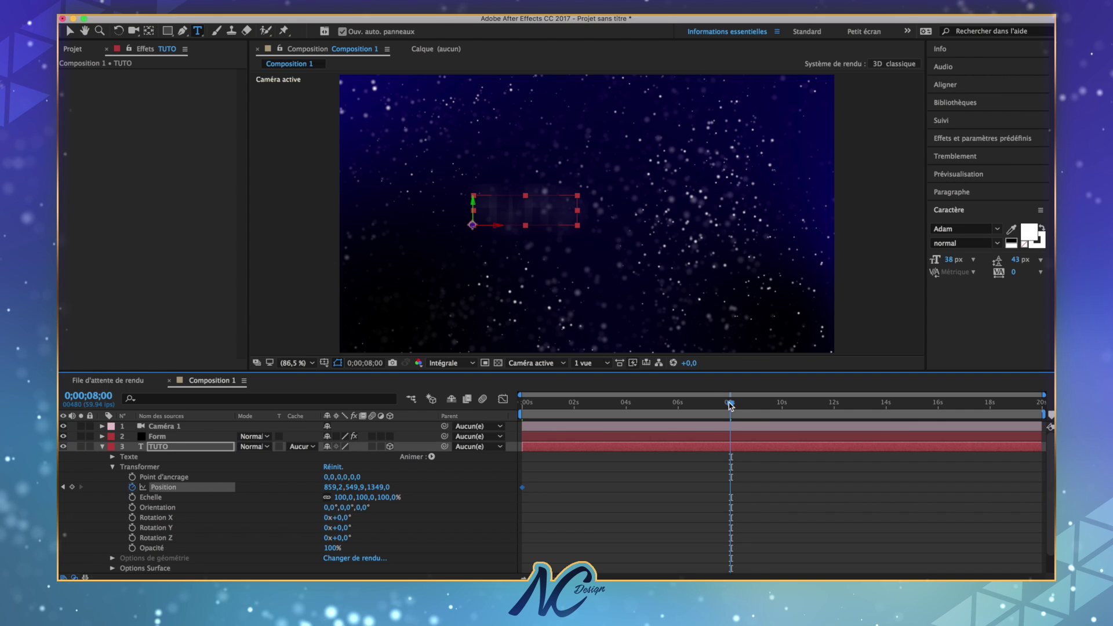
pyautogui.click(379, 488)
pyautogui.write('0')
pyautogui.press('Return')
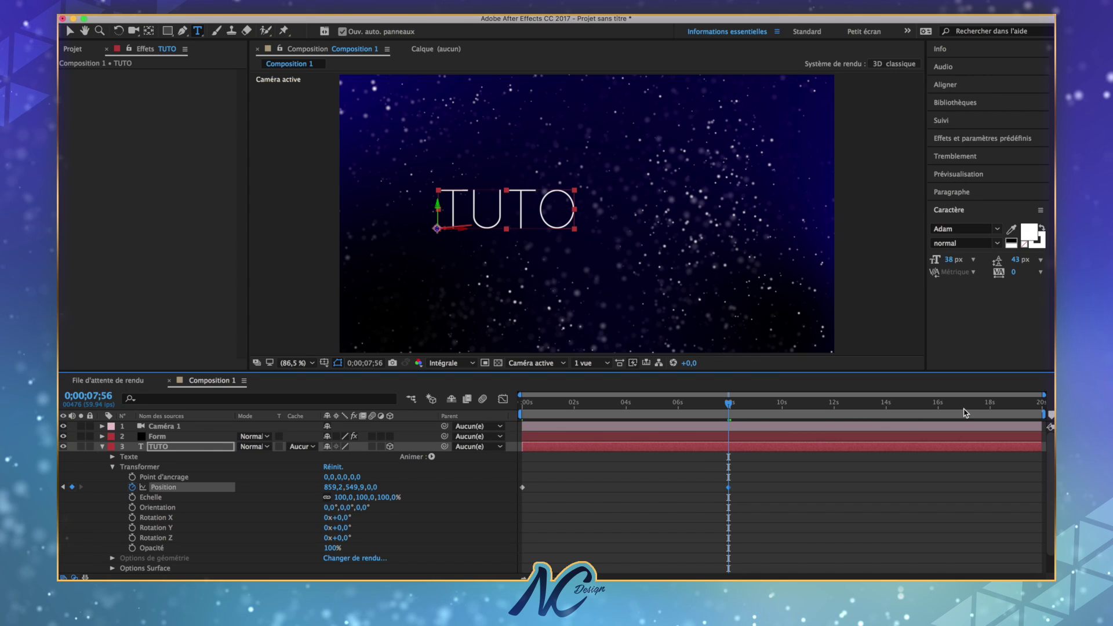
# Step: Add a third Position keyframe to the TUTO layer at about 16 seconds with its Z value at about -918
pyautogui.click(992, 407)
pyautogui.click(937, 402)
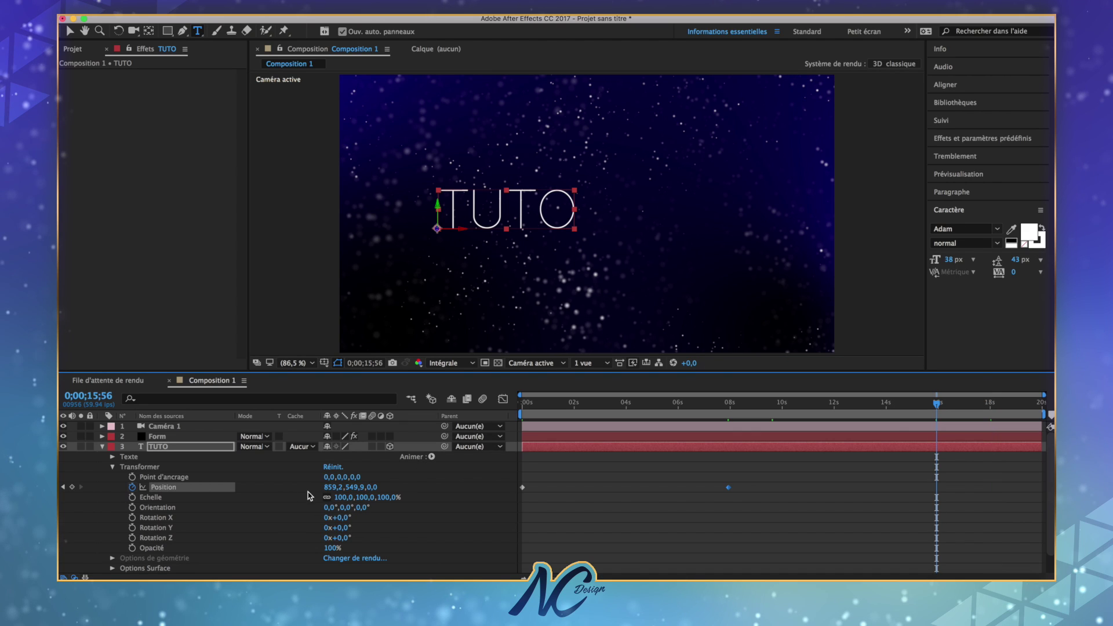
pyautogui.moveTo(373, 487); pyautogui.dragTo(70, 504)
pyautogui.moveTo(375, 488); pyautogui.dragTo(148, 493)
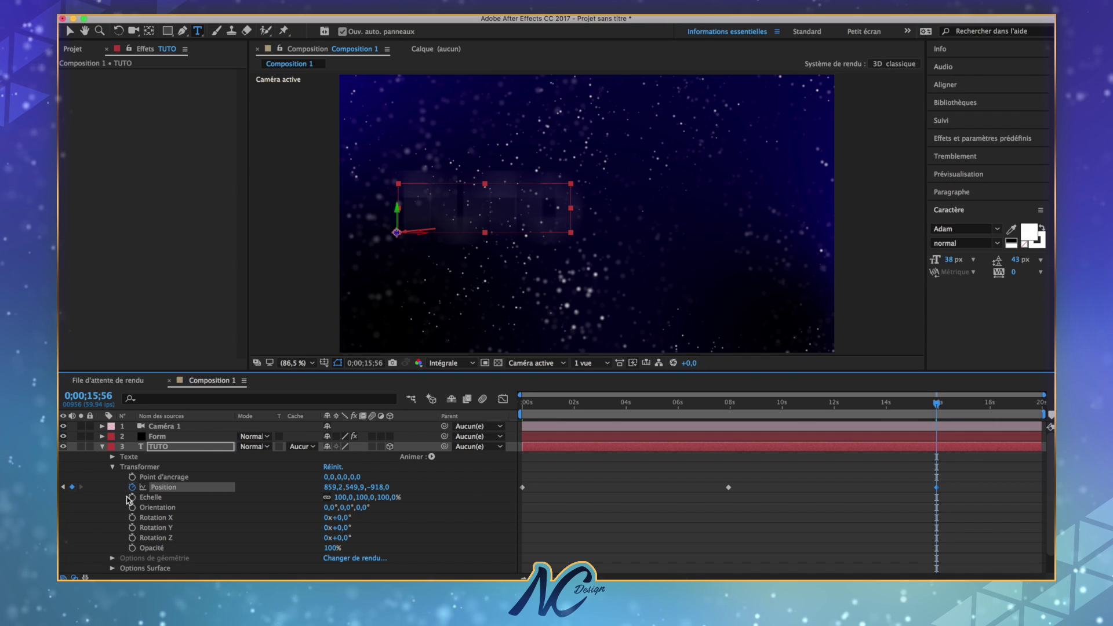
pyautogui.click(103, 447)
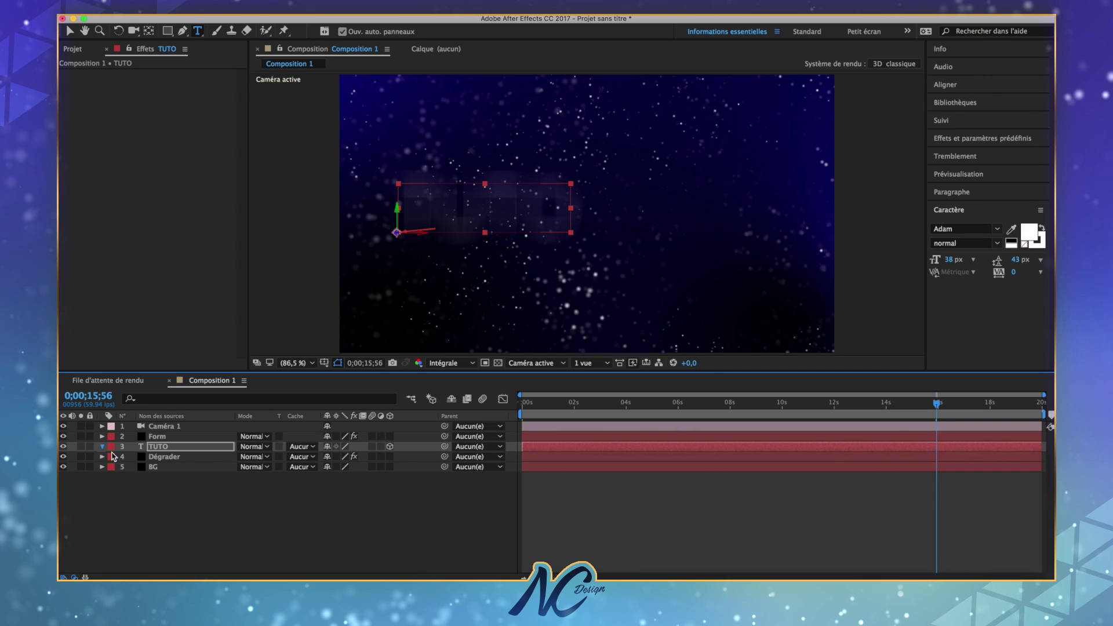
pyautogui.click(103, 446)
pyautogui.click(113, 467)
pyautogui.click(113, 467)
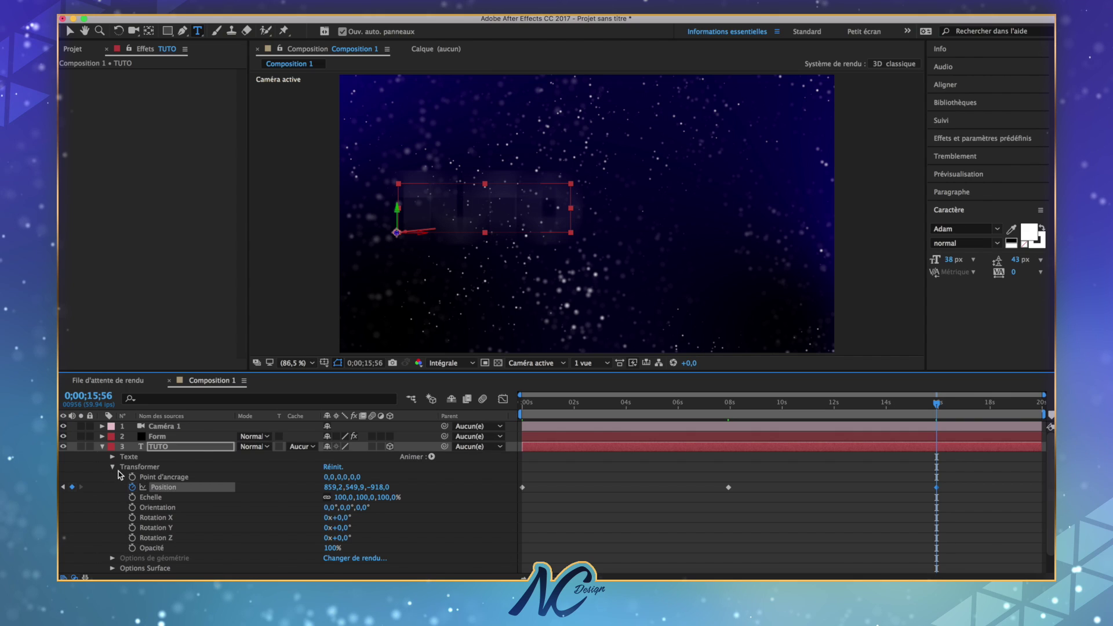
pyautogui.click(132, 548)
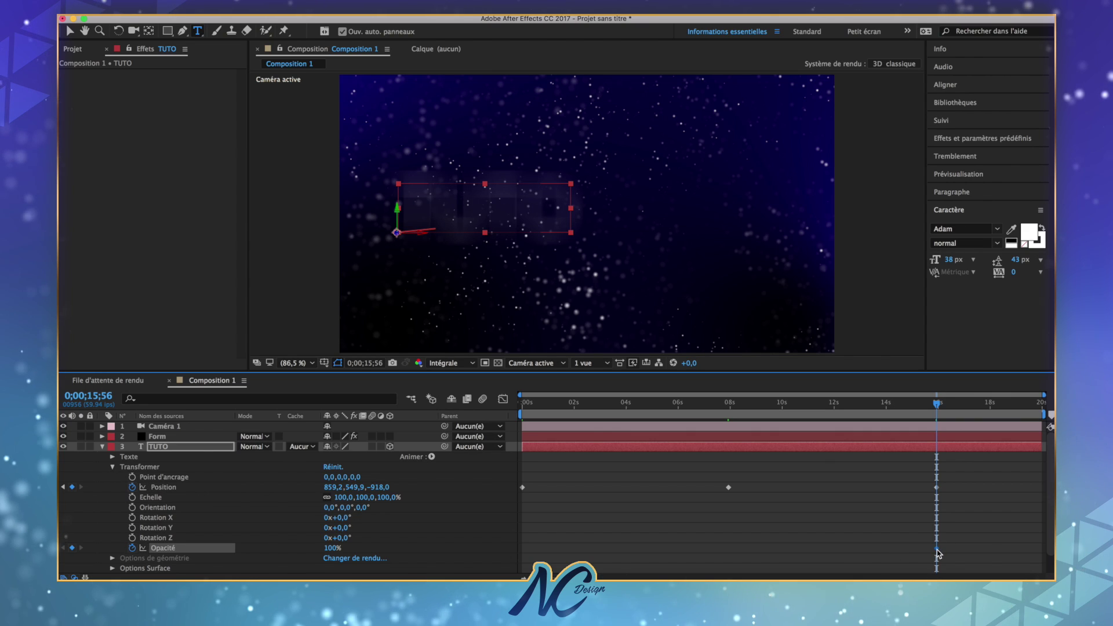
pyautogui.press('Delete')
# Step: Add an Opacity keyframe of 0% to the TUTO layer at 0;00;00;00
pyautogui.click(542, 405)
pyautogui.press('Home')
pyautogui.click(133, 548)
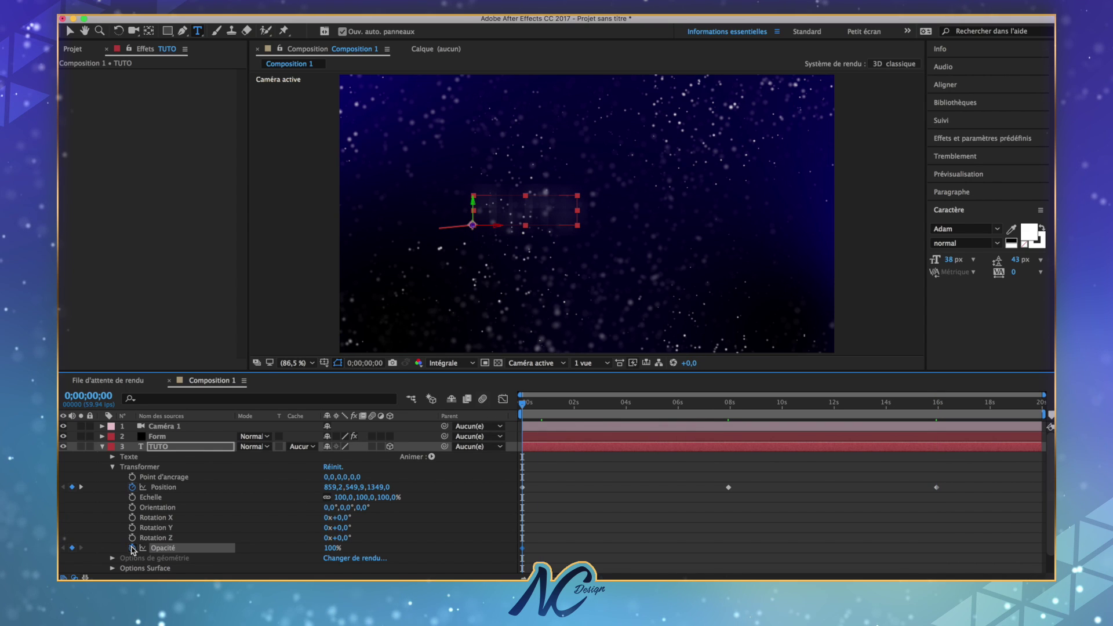
pyautogui.moveTo(330, 548); pyautogui.dragTo(176, 547)
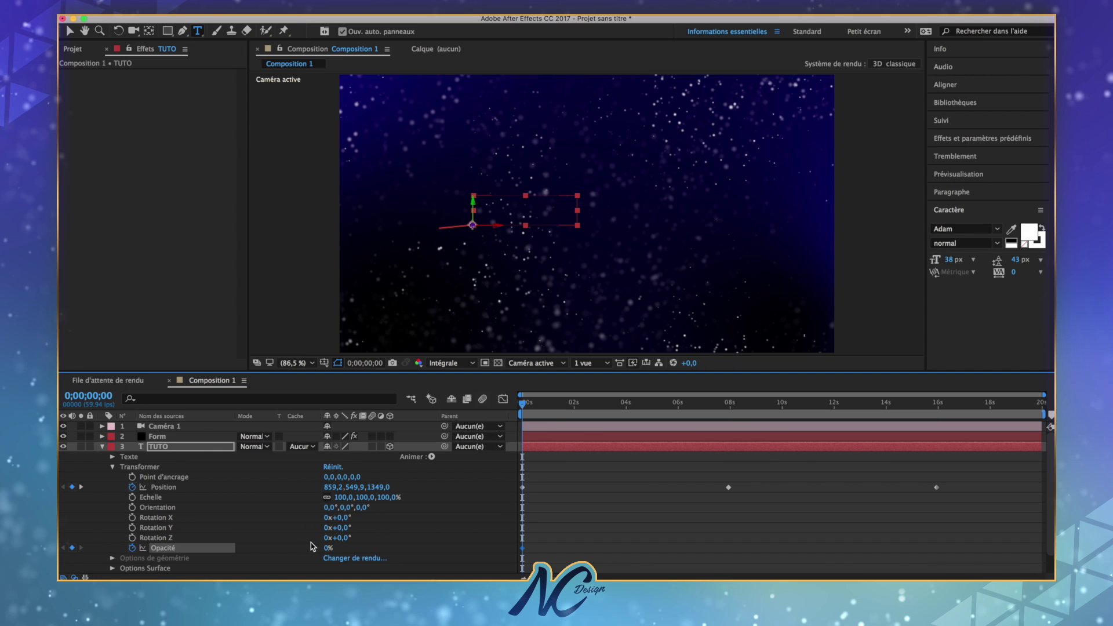
# Step: Add Opacity keyframes of 100% to the TUTO layer at 0;00;07;56 and 0;00;10;01
pyautogui.click(731, 409)
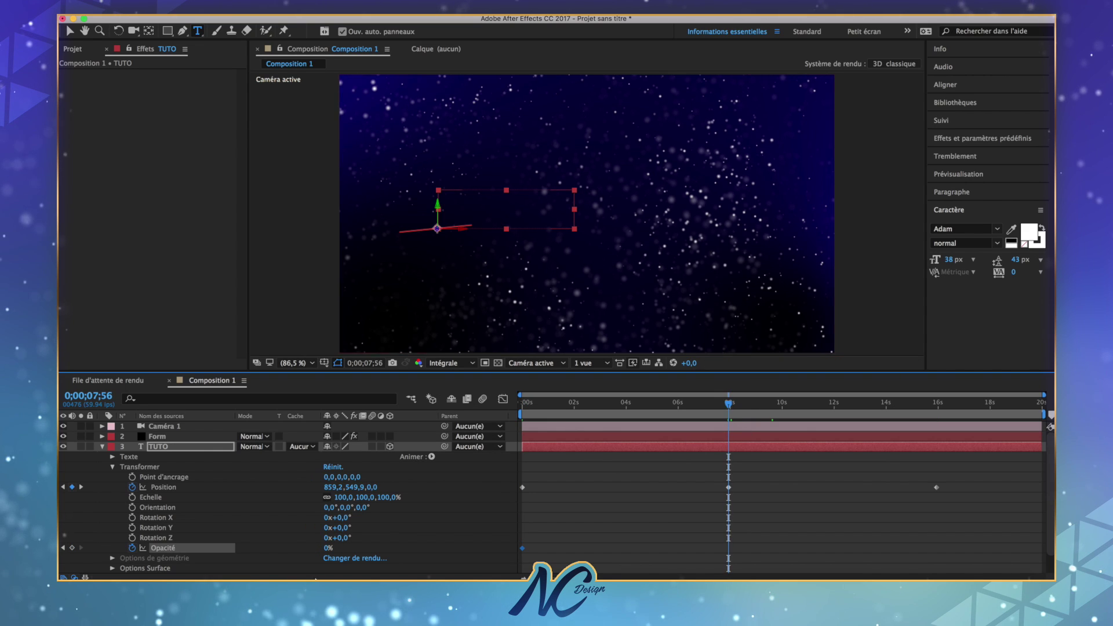
pyautogui.moveTo(326, 548); pyautogui.dragTo(588, 548)
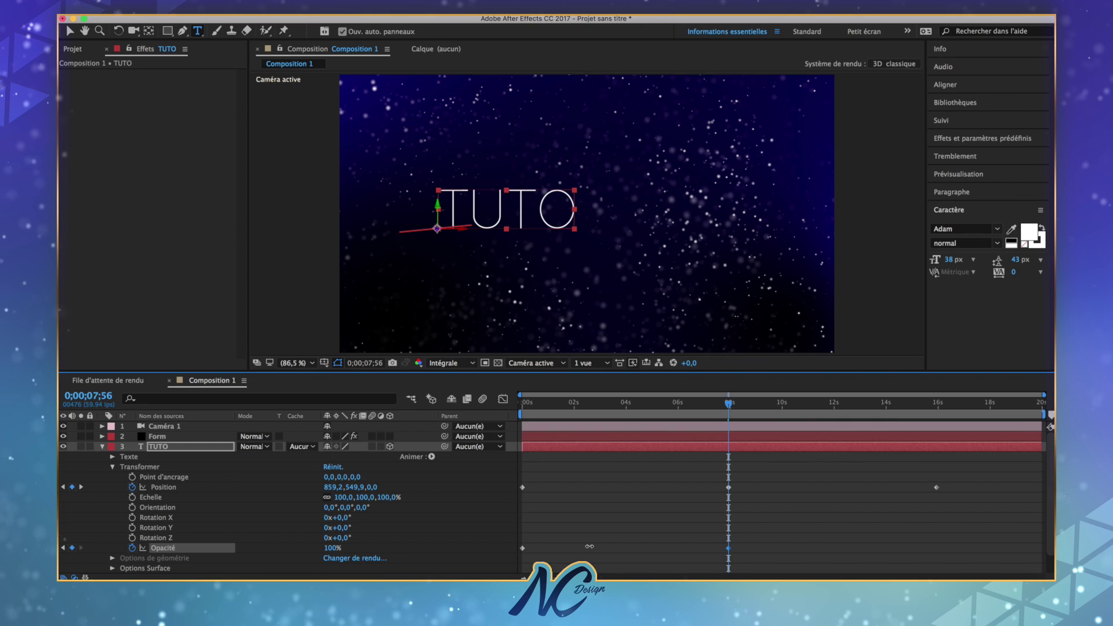
pyautogui.moveTo(940, 409); pyautogui.dragTo(783, 416)
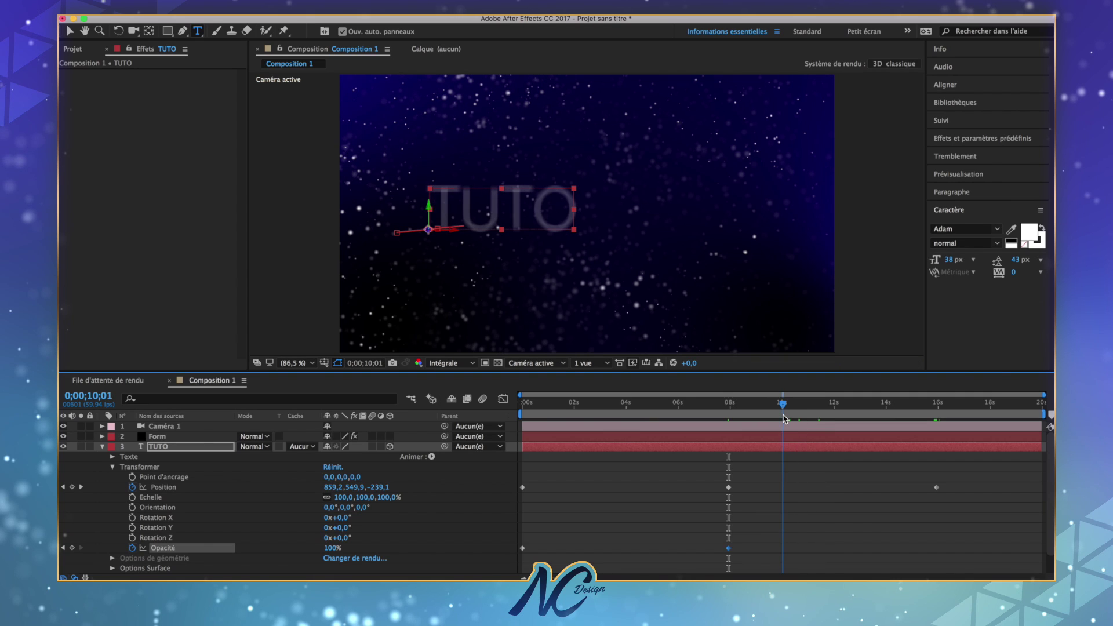
pyautogui.click(72, 548)
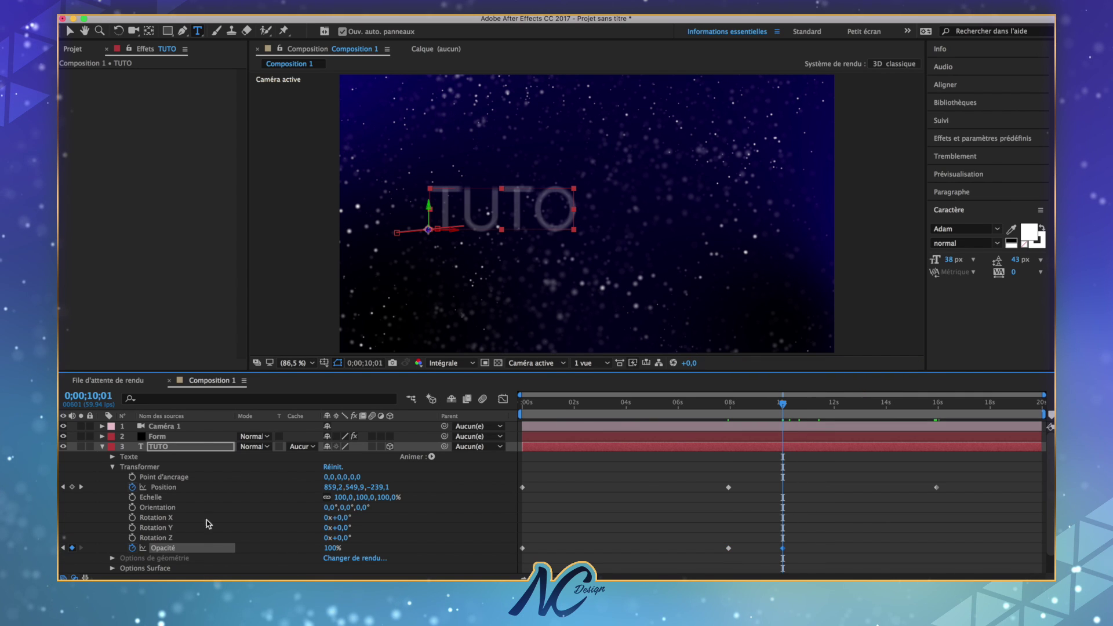
# Step: Add TUTO Opacity keyframes of 75% at 0;00;05;56 and 0% at 0;00;15;55
pyautogui.click(677, 409)
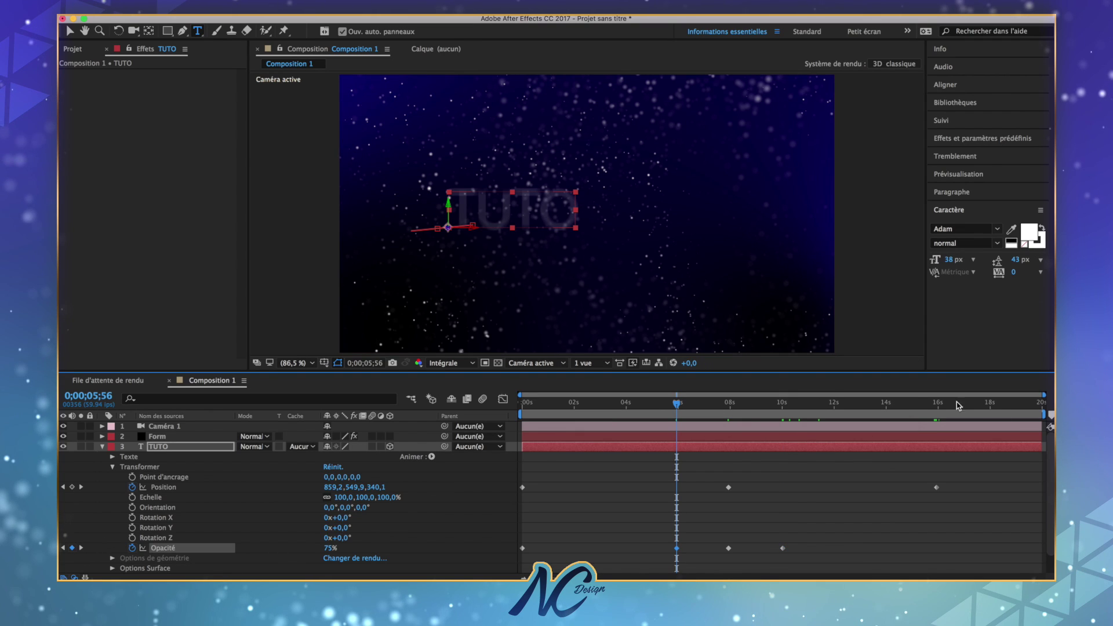
pyautogui.click(939, 406)
pyautogui.moveTo(937, 405); pyautogui.dragTo(936, 405)
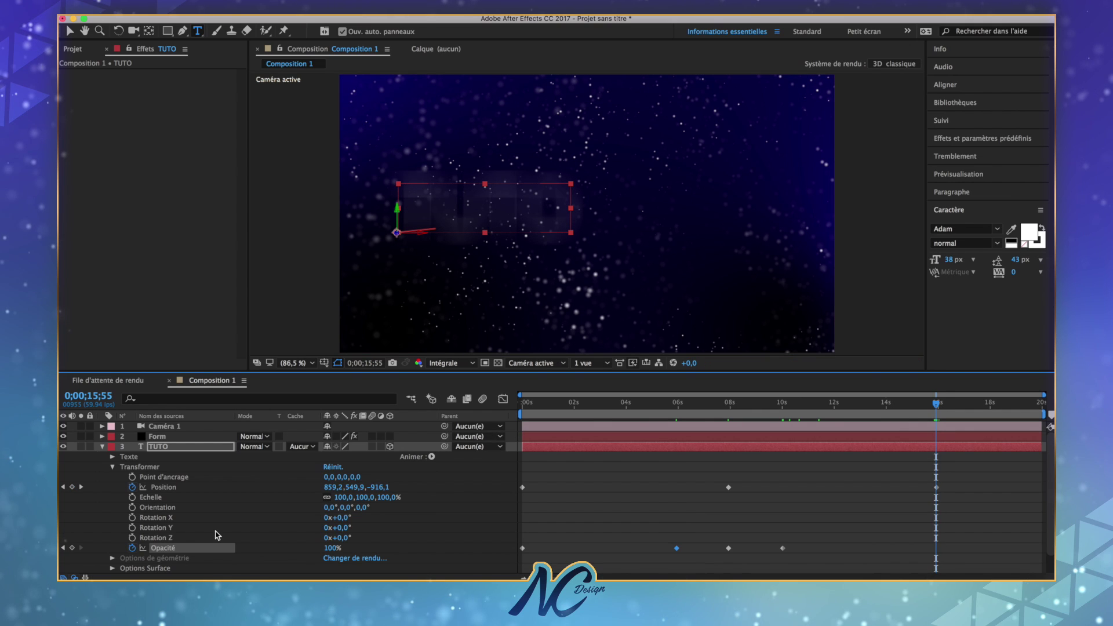
pyautogui.moveTo(330, 547); pyautogui.dragTo(225, 547)
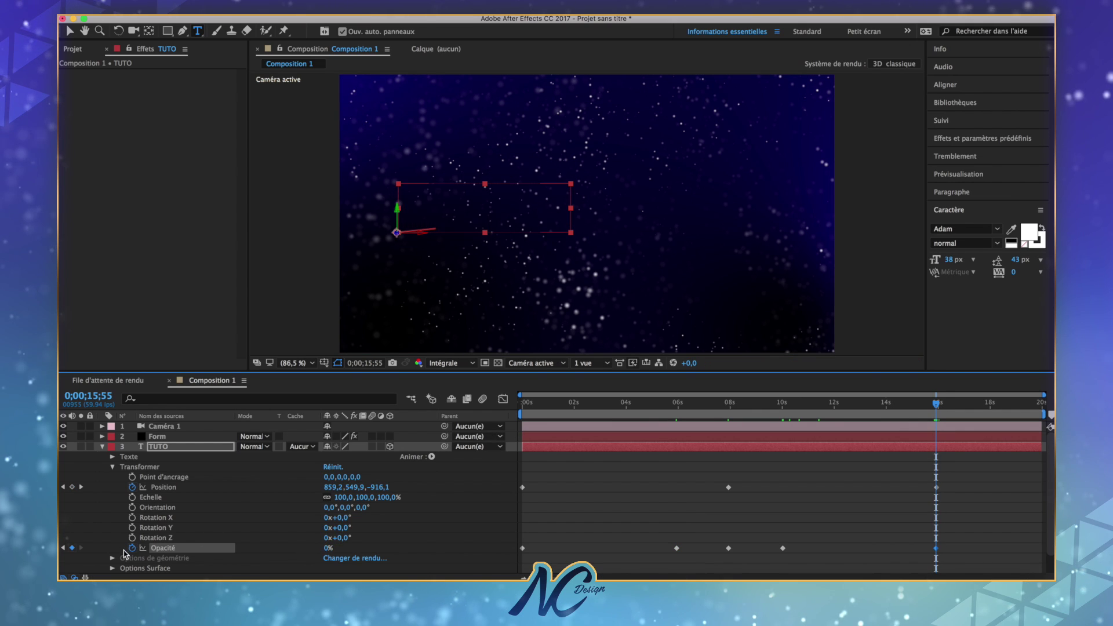
# Step: Play back the TUTO text animation from 0;00;00;00 to check its movement and fade
pyautogui.moveTo(549, 403); pyautogui.dragTo(513, 403)
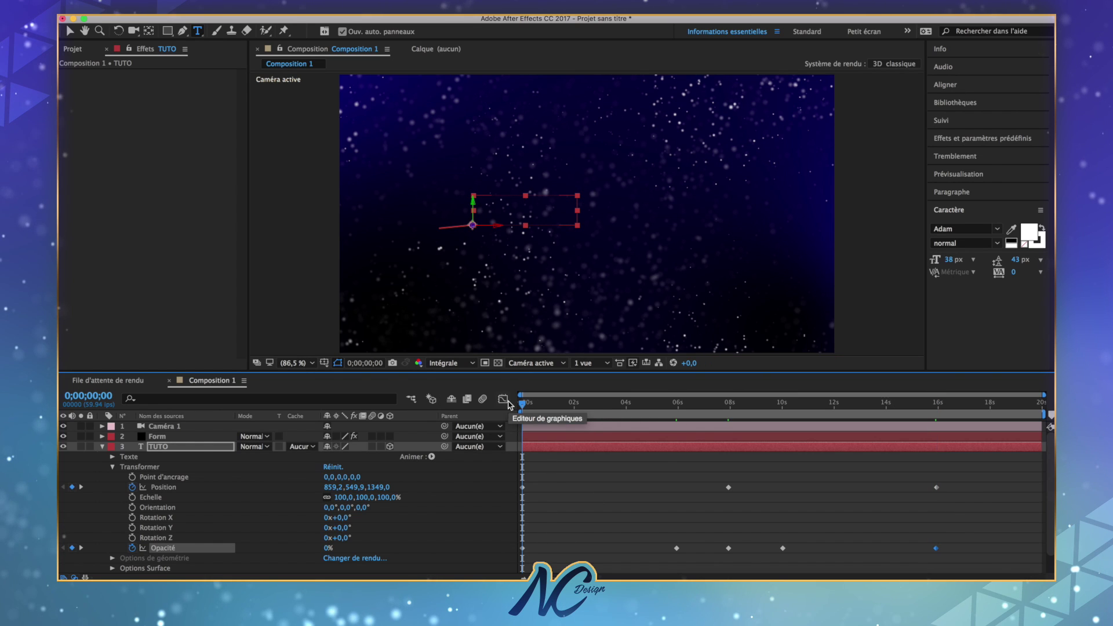
pyautogui.press('space')
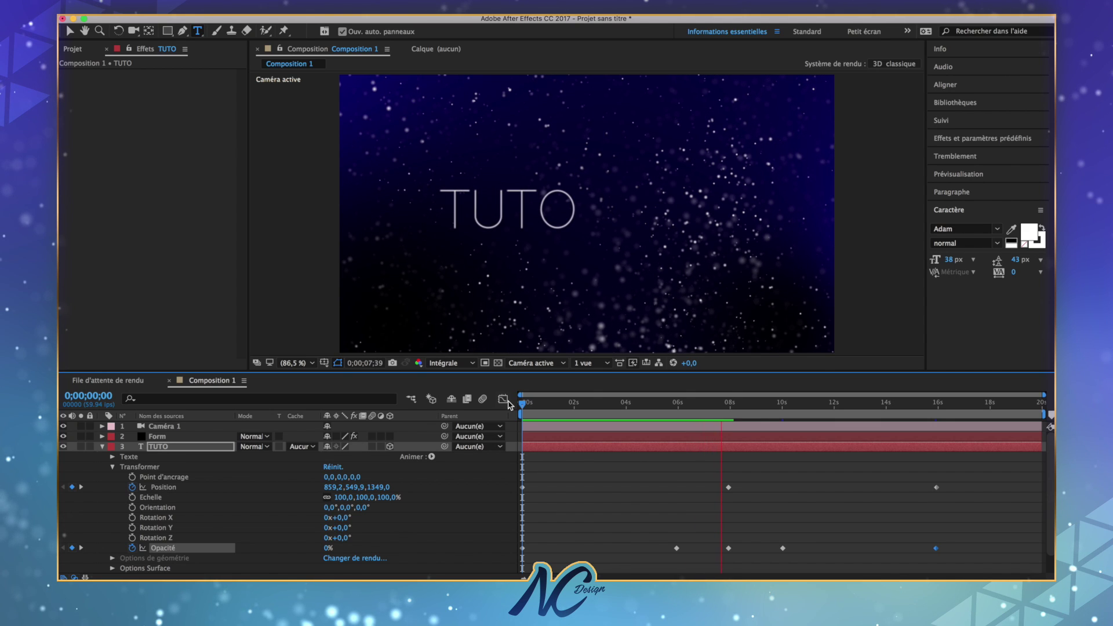
pyautogui.press('space')
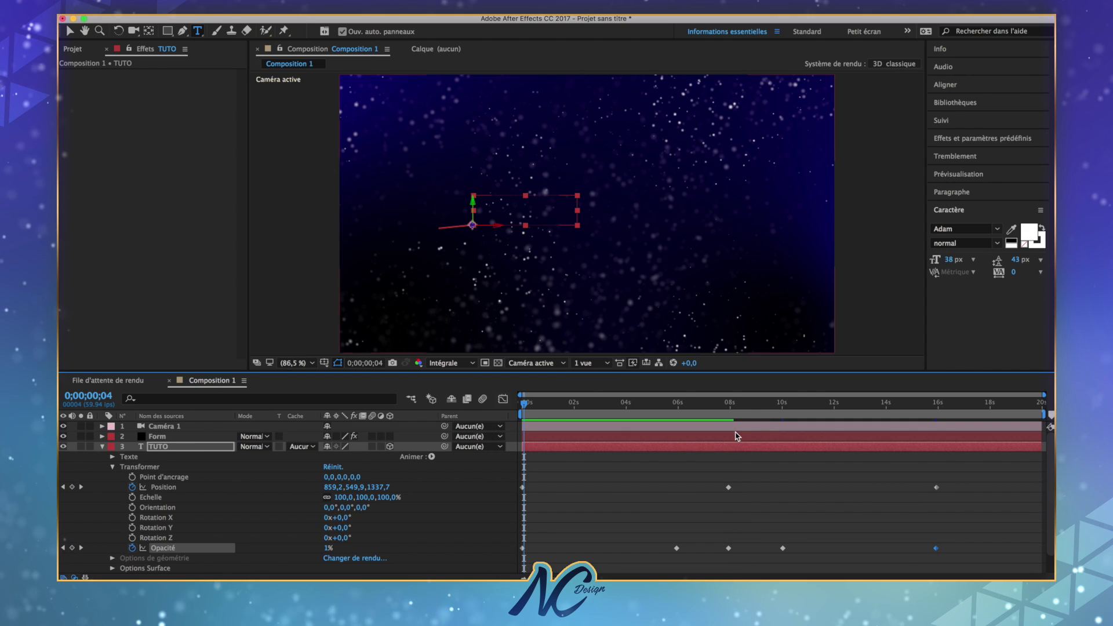
pyautogui.press('space')
# Step: Align the TUTO layer's Opacity and Position keyframes near 8 seconds with the current time at 0;00;07;55
pyautogui.click(730, 406)
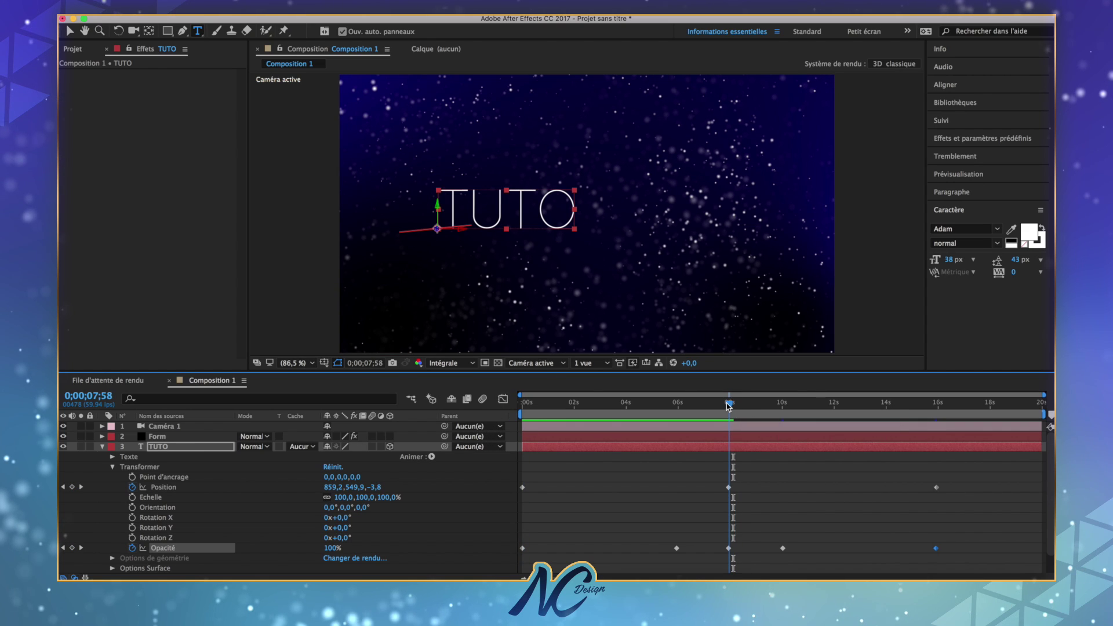
pyautogui.moveTo(729, 406); pyautogui.dragTo(728, 406)
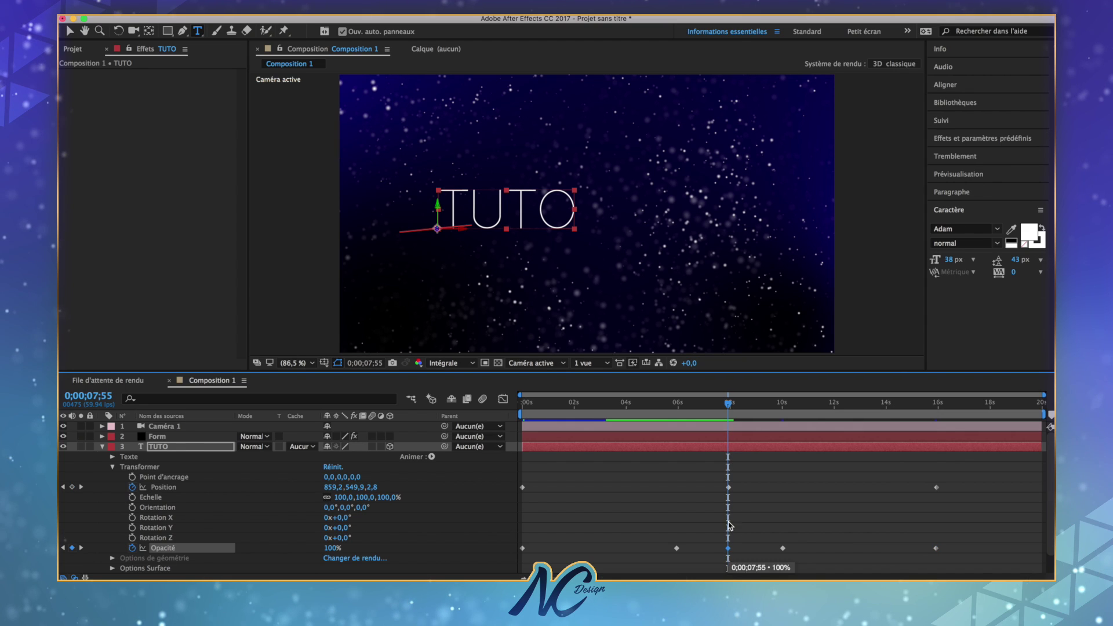
pyautogui.click(728, 488)
pyautogui.moveTo(730, 493); pyautogui.dragTo(727, 474)
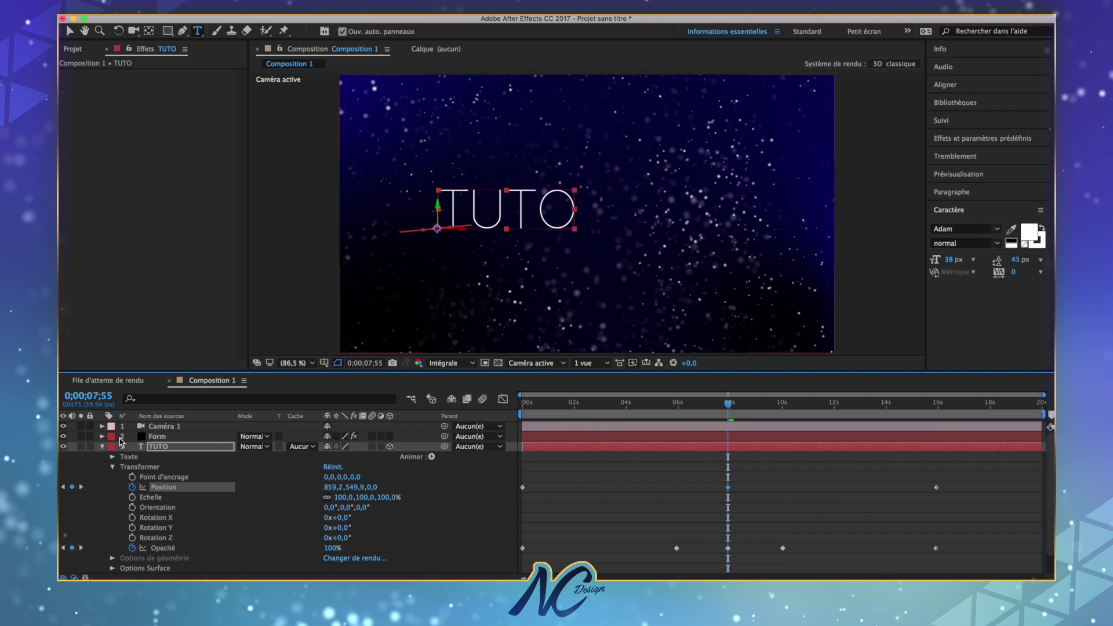
# Step: Create a black 1920 × 1080 solid layer named Flare
pyautogui.click(103, 446)
pyautogui.rightClick(150, 486)
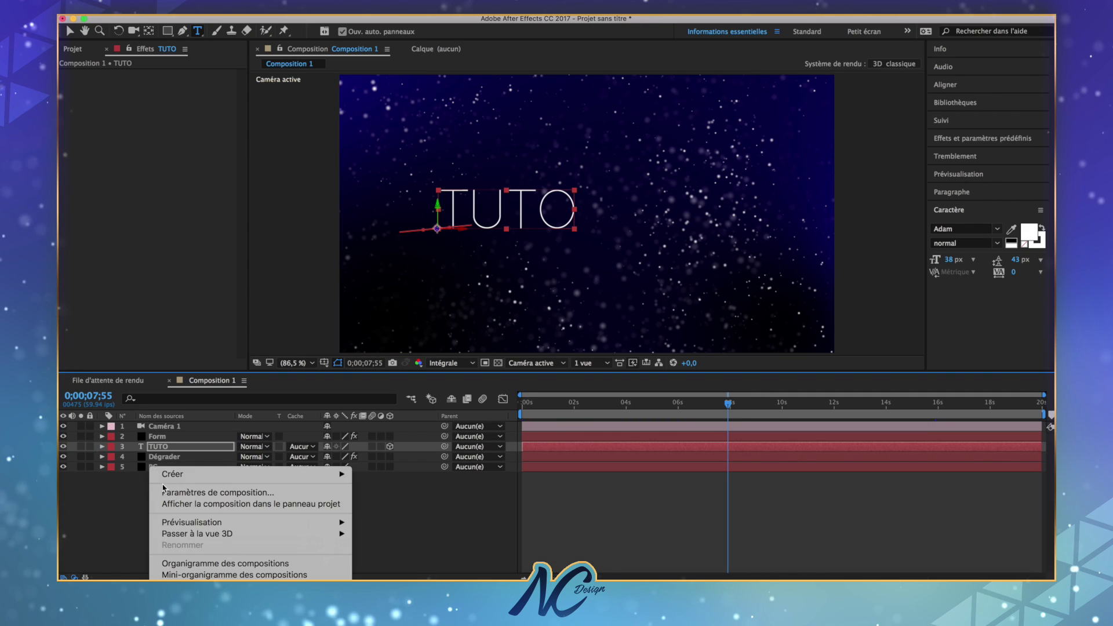
pyautogui.moveTo(228, 473)
pyautogui.click(385, 496)
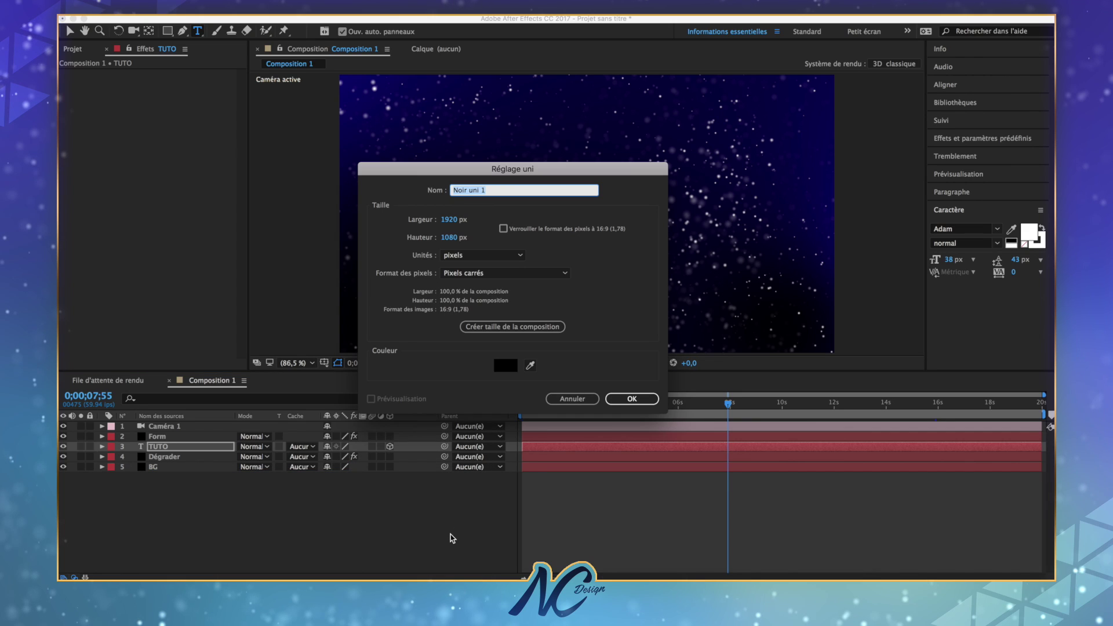
pyautogui.write('Flare')
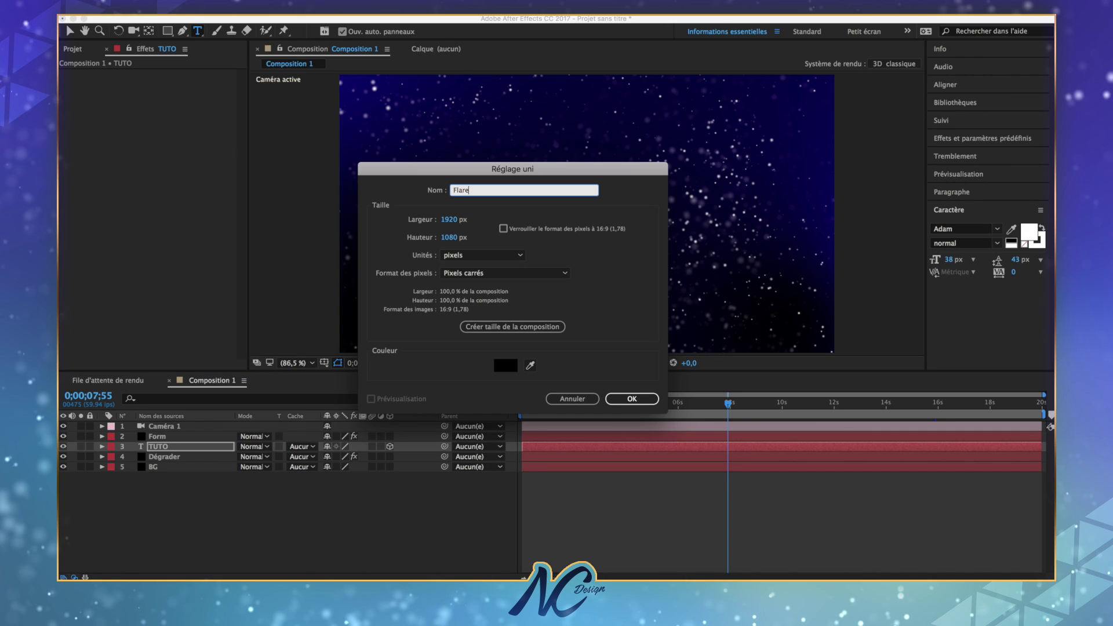
pyautogui.press('Return')
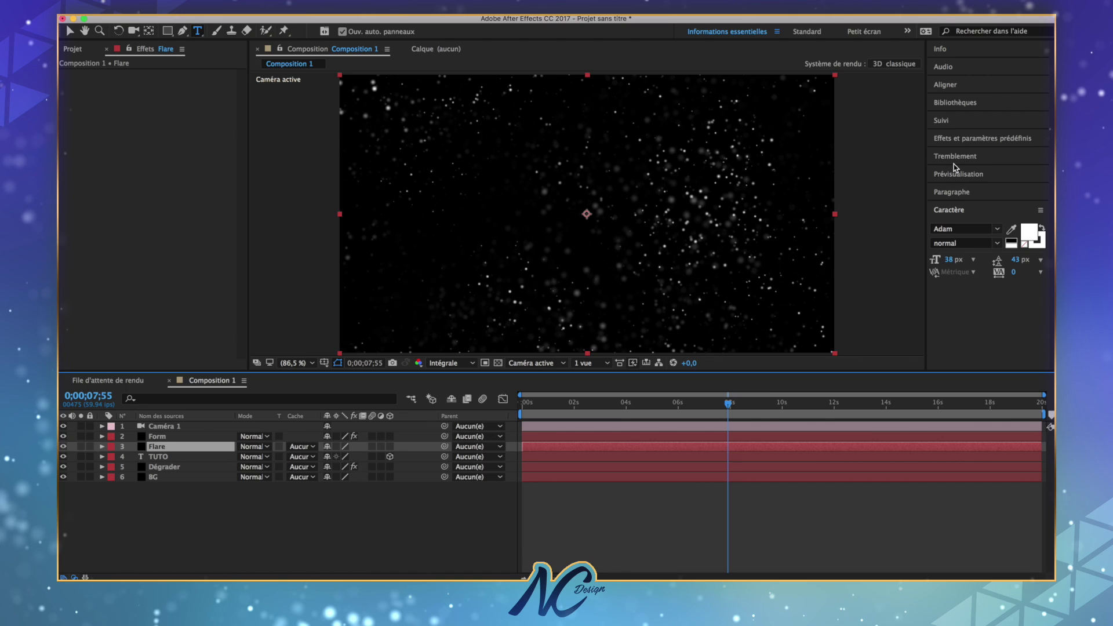
# Step: Apply the Video Copilot Optical Flares effect to the Flare layer and move that layer above Form
pyautogui.click(950, 142)
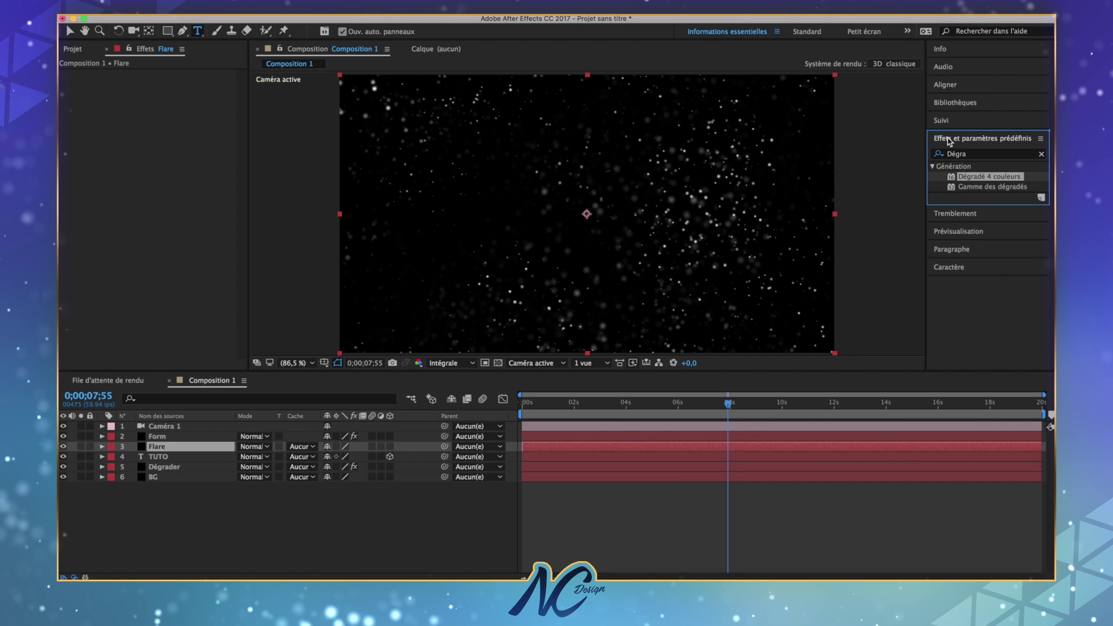
pyautogui.click(1041, 153)
pyautogui.scroll(-5, 996, 252)
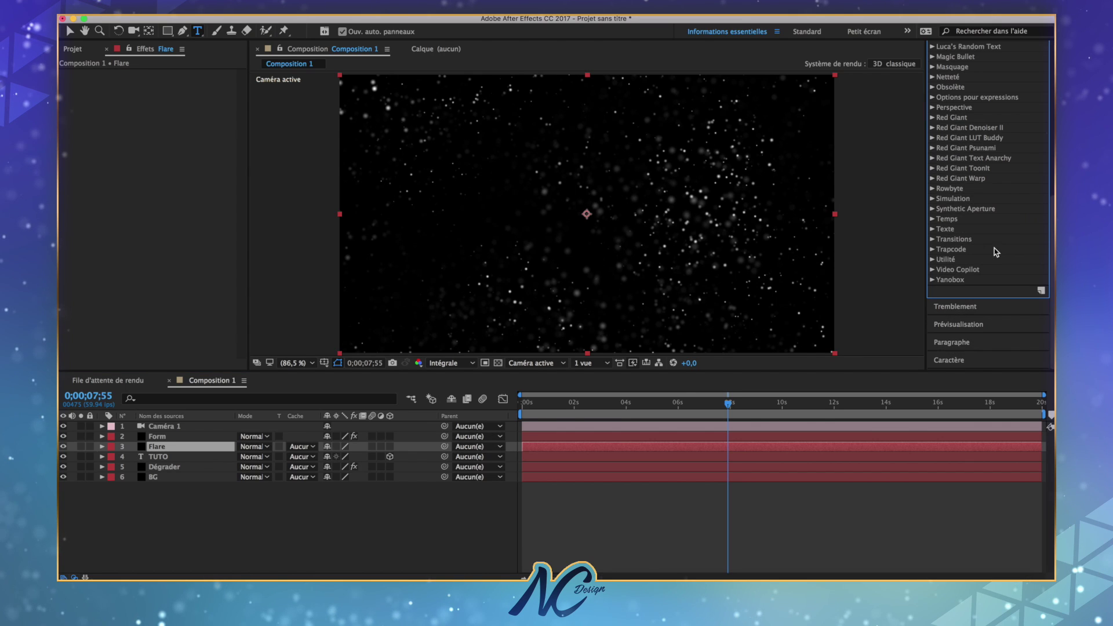
pyautogui.click(933, 271)
pyautogui.moveTo(974, 282); pyautogui.dragTo(713, 453)
pyautogui.moveTo(173, 445); pyautogui.dragTo(187, 439)
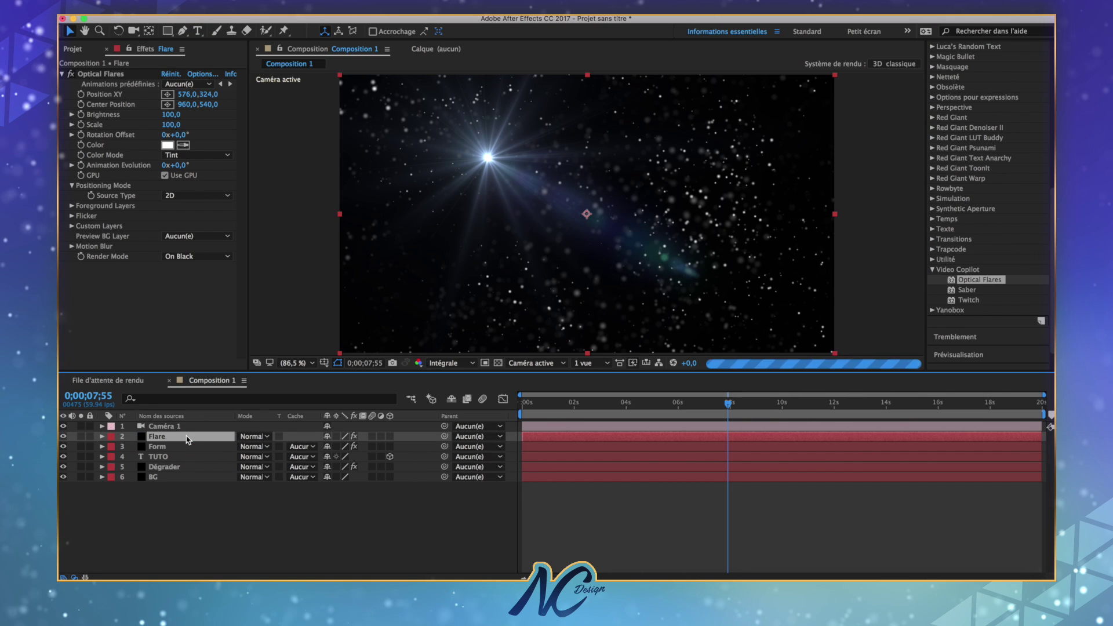
# Step: Load the Antique Digital lens flare from the Optical Flares Pro Presets and apply it to the Flare layer
pyautogui.click(196, 77)
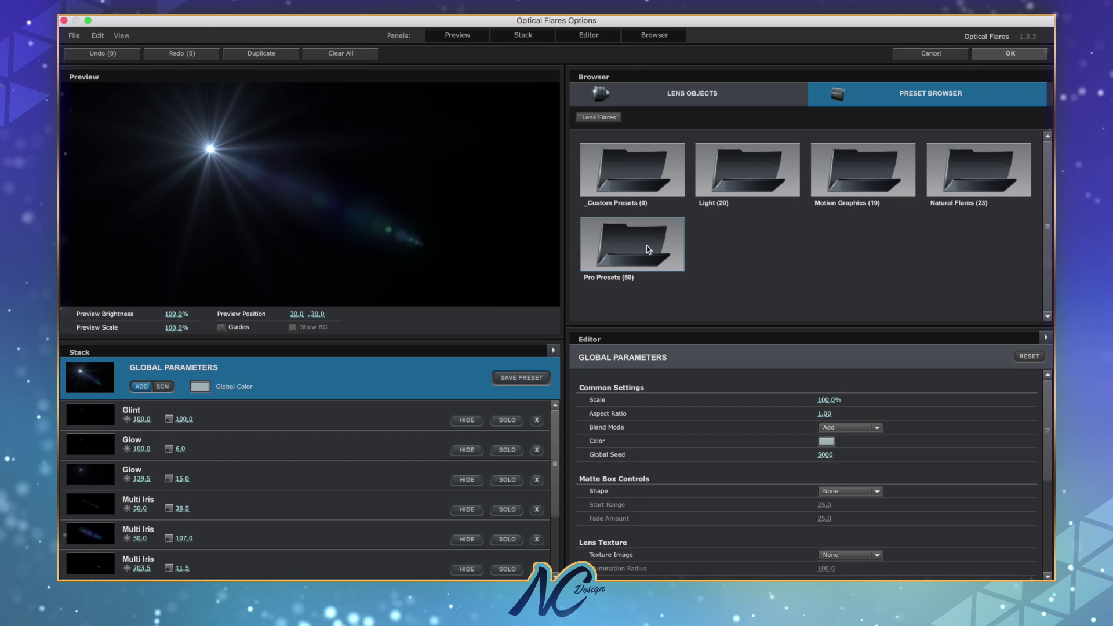
pyautogui.click(654, 242)
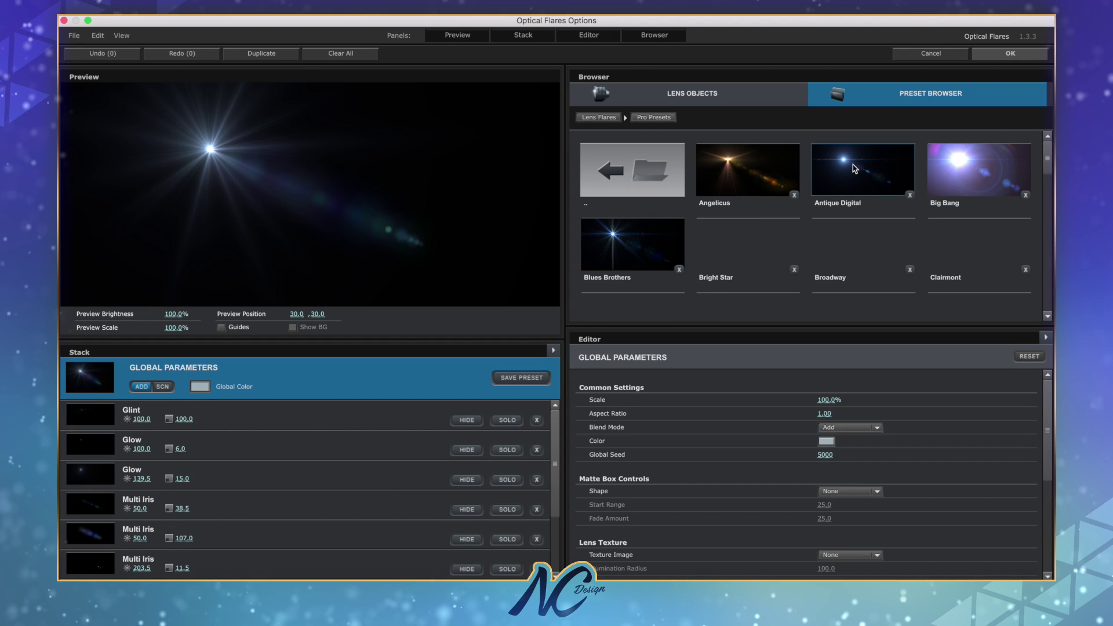
pyautogui.click(266, 180)
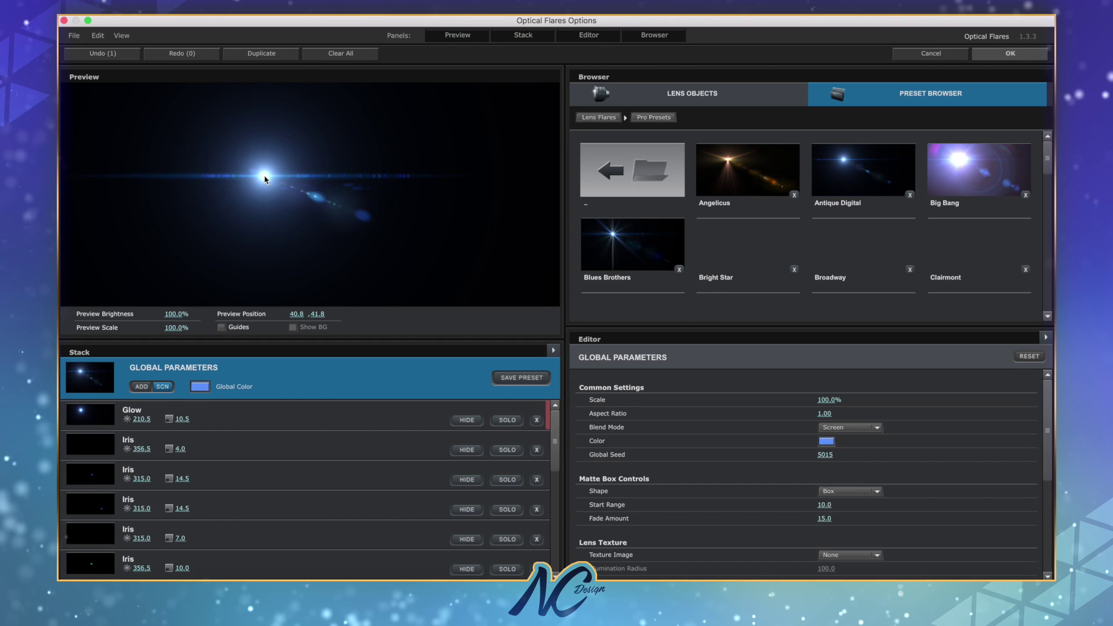
pyautogui.click(1026, 57)
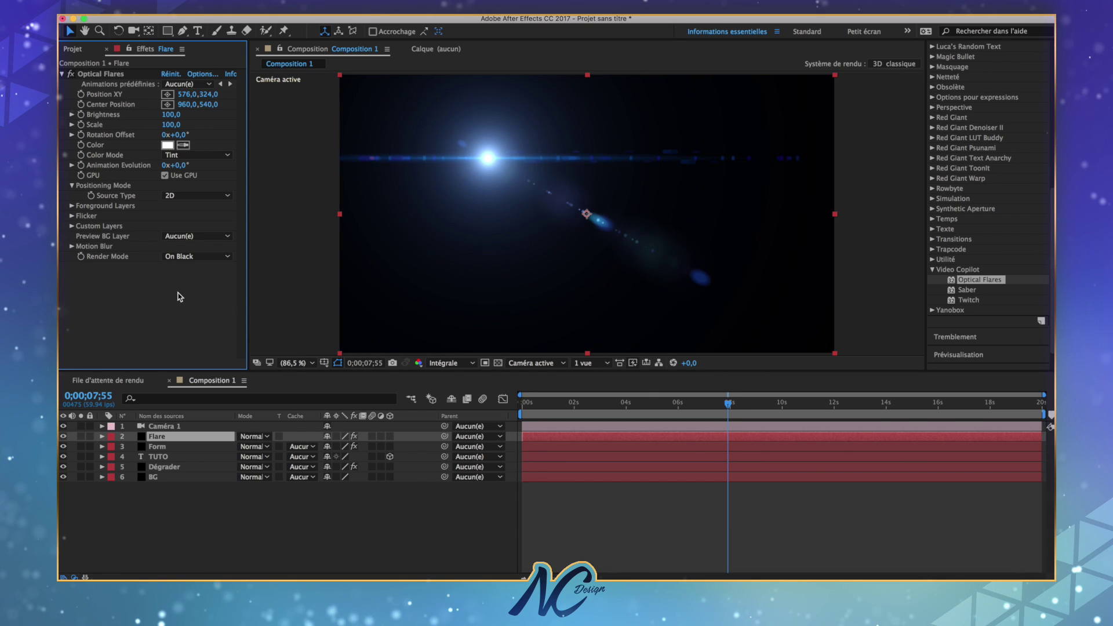
# Step: Set the flare's Render Mode to On Transparent and the Flare layer's blending mode to Addition
pyautogui.click(177, 258)
pyautogui.click(200, 280)
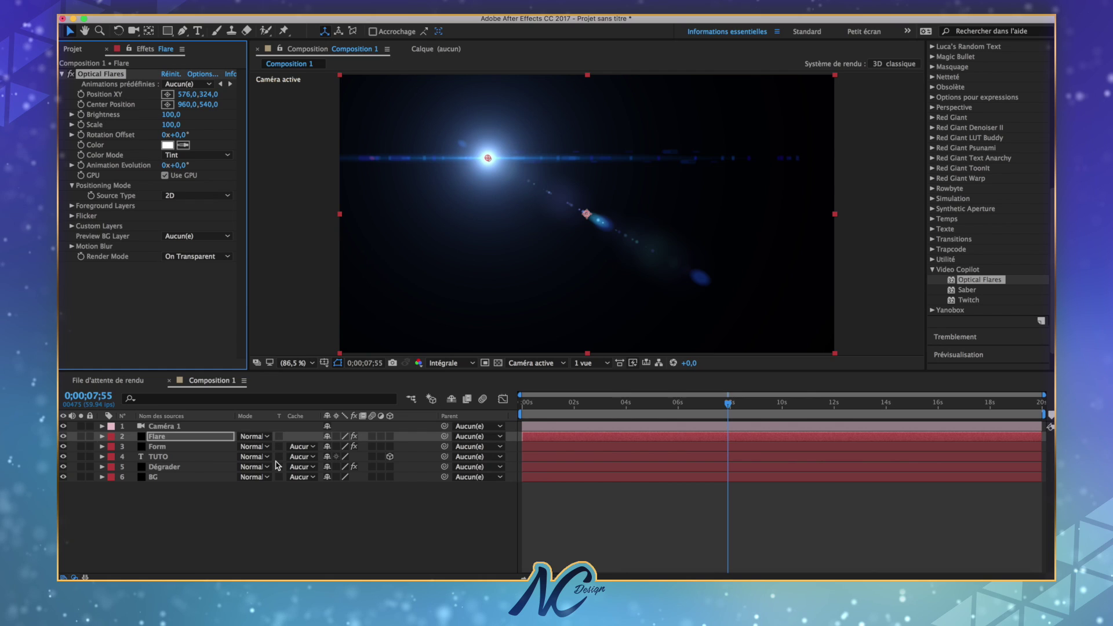
pyautogui.click(247, 438)
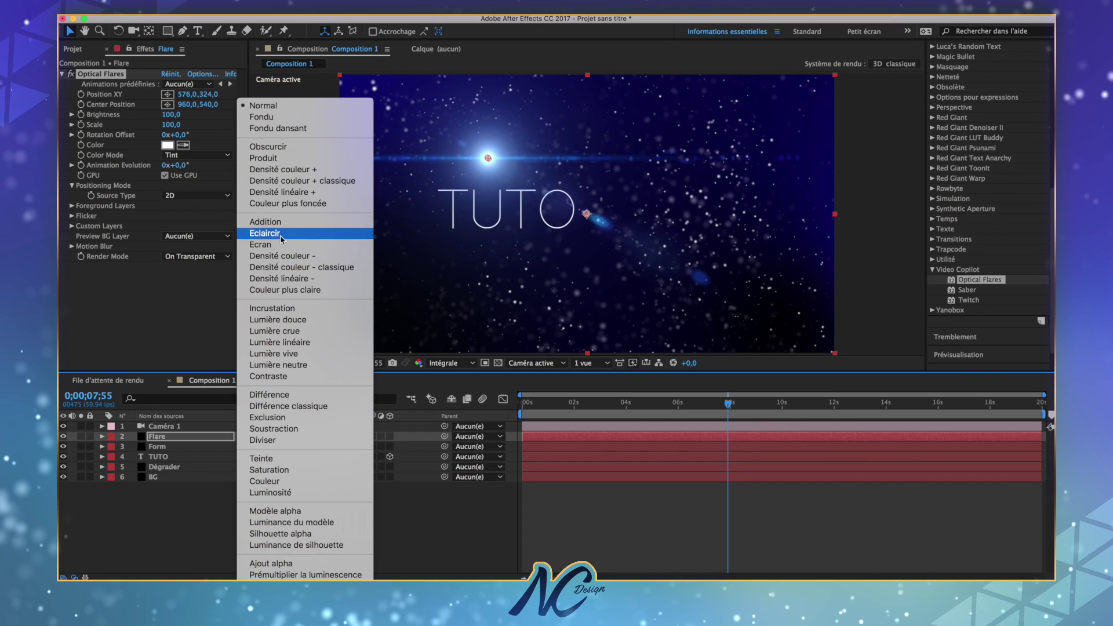
pyautogui.click(273, 222)
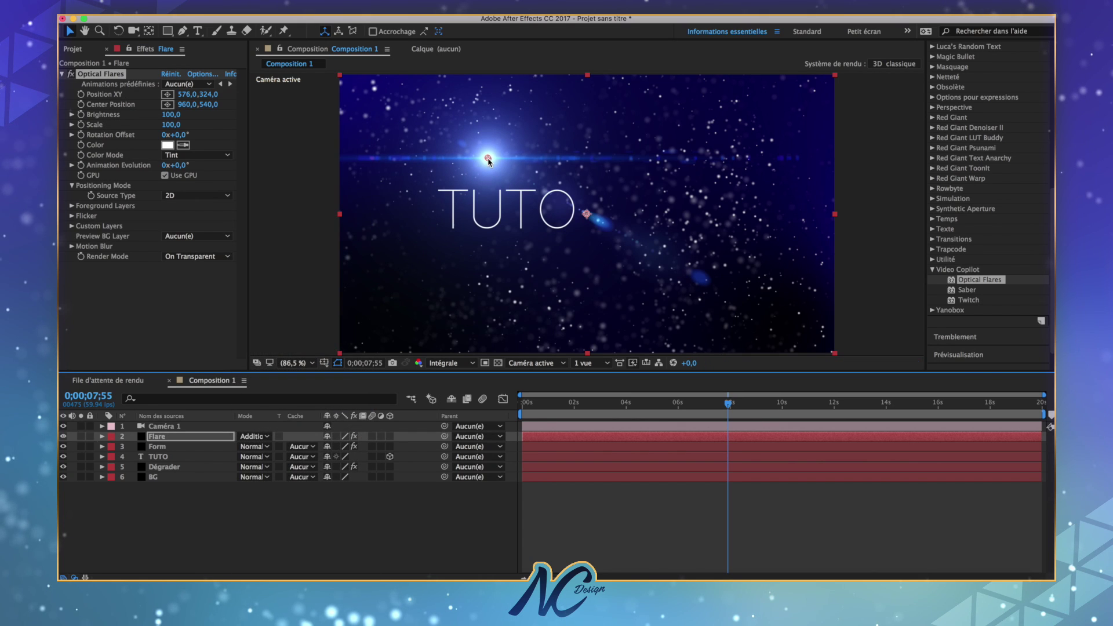
# Step: Move the flare's light source onto the lower edge of the O in TUTO, at about 849, 595
pyautogui.moveTo(510, 218)
pyautogui.mouseDown()
pyautogui.moveTo(522, 199)
pyautogui.moveTo(523, 221)
pyautogui.moveTo(558, 231)
pyautogui.mouseUp()
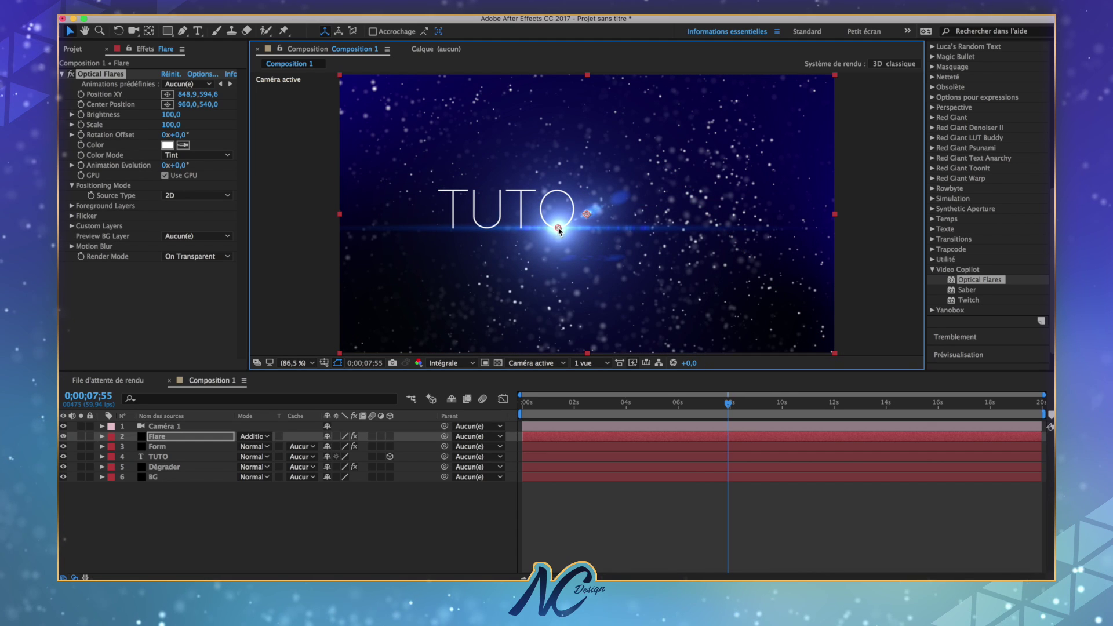
# Step: Move the flare's center position to about 1189, 591 and add a Brightness keyframe of 100 at 0;00;07;55
pyautogui.moveTo(587, 214); pyautogui.dragTo(647, 229)
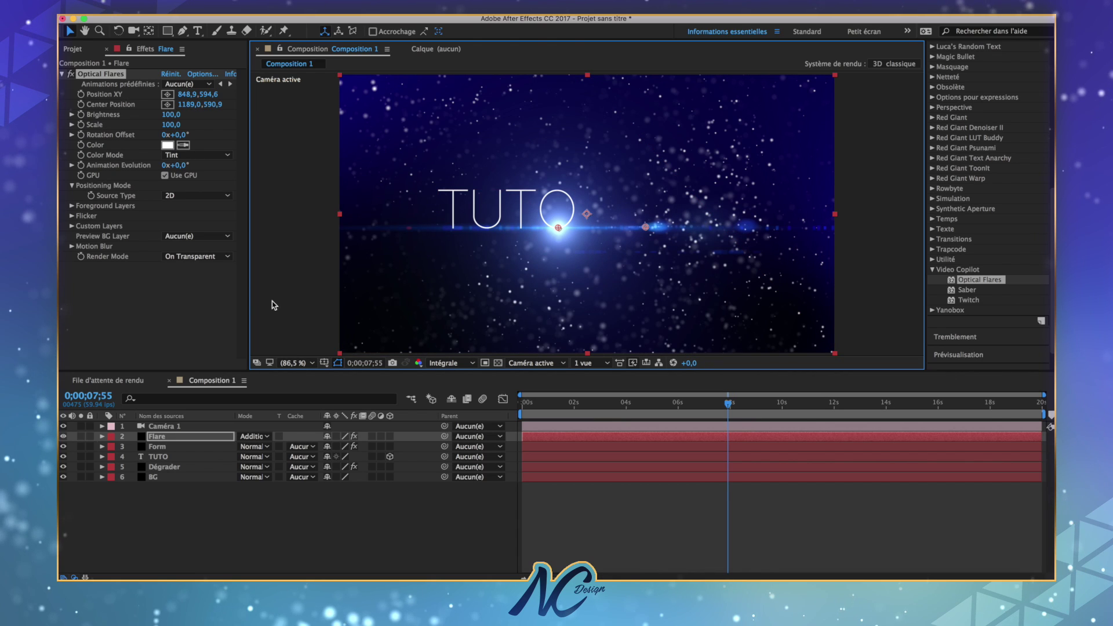
pyautogui.click(103, 438)
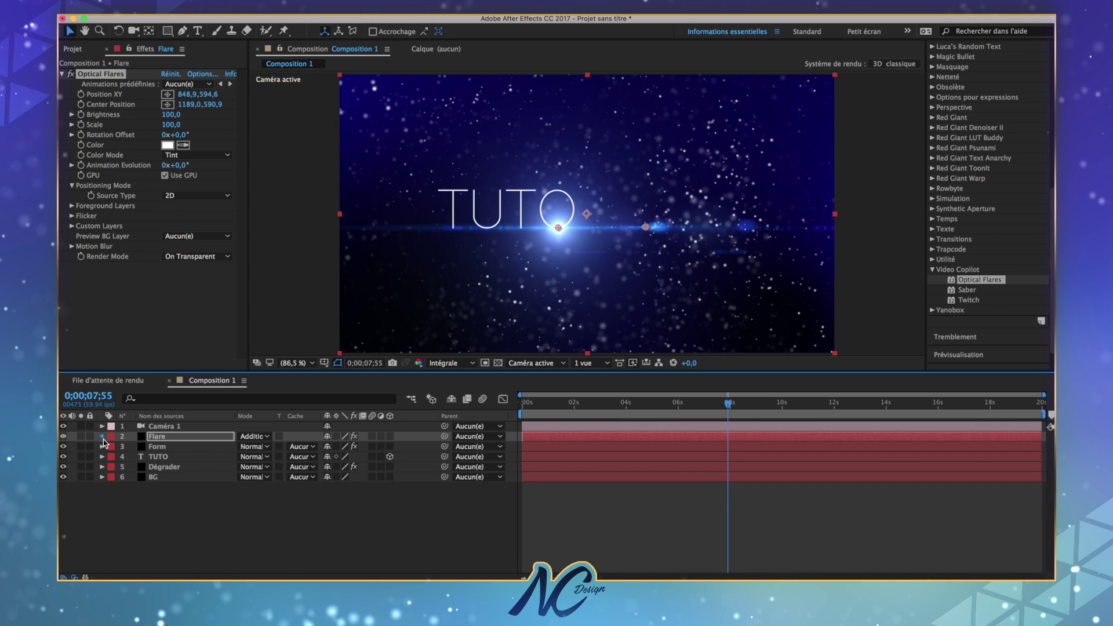
pyautogui.click(112, 447)
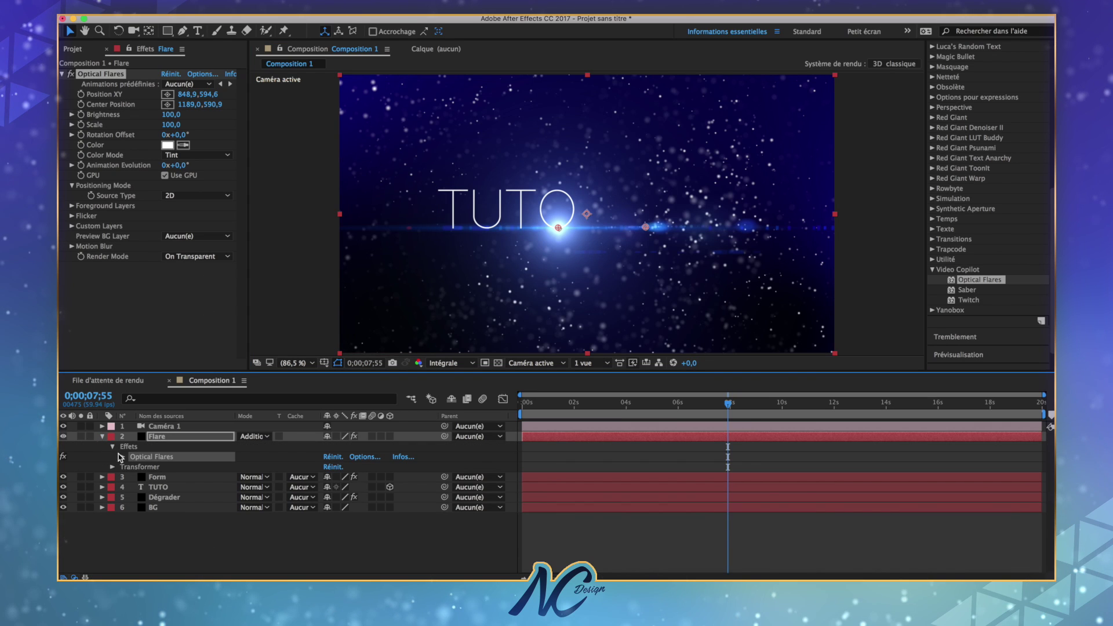
pyautogui.click(122, 457)
pyautogui.scroll(-5, 247, 498)
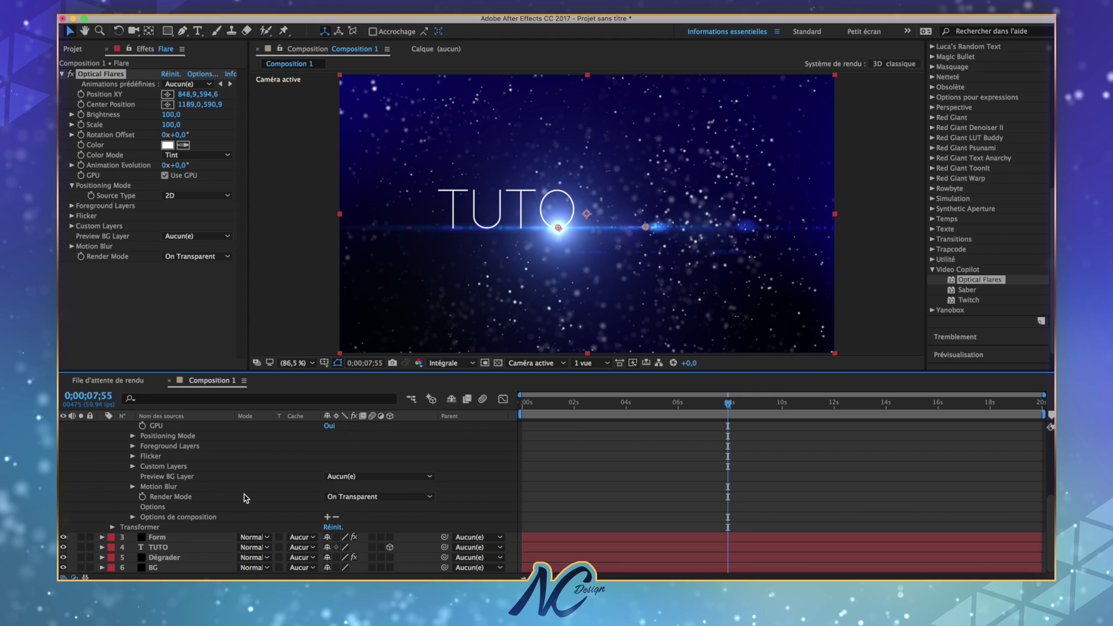
pyautogui.scroll(5, 104, 542)
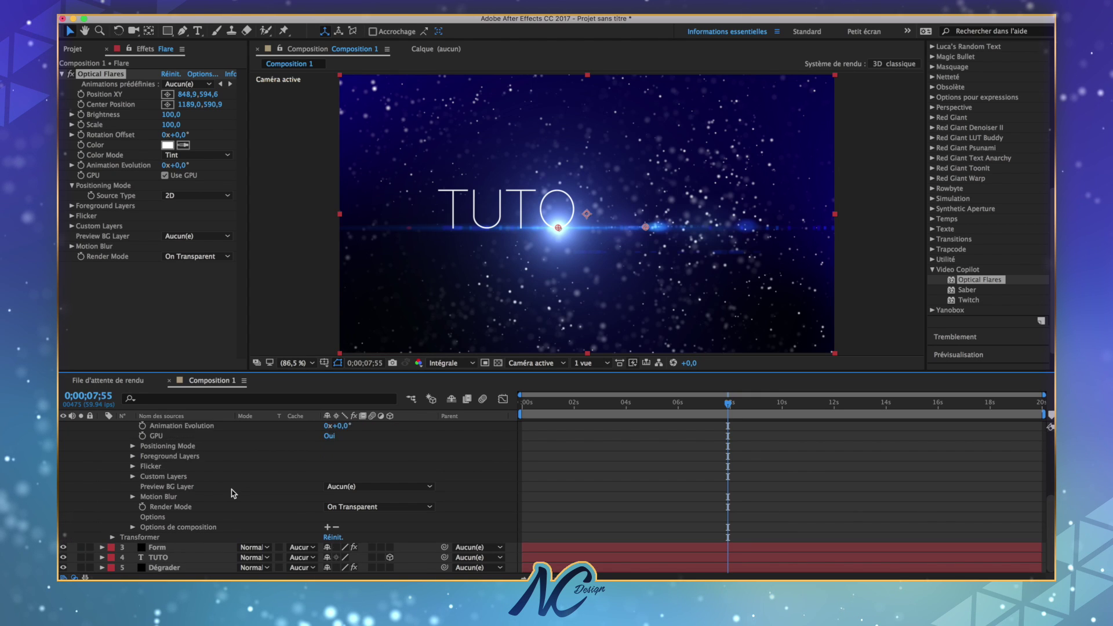
pyautogui.click(165, 478)
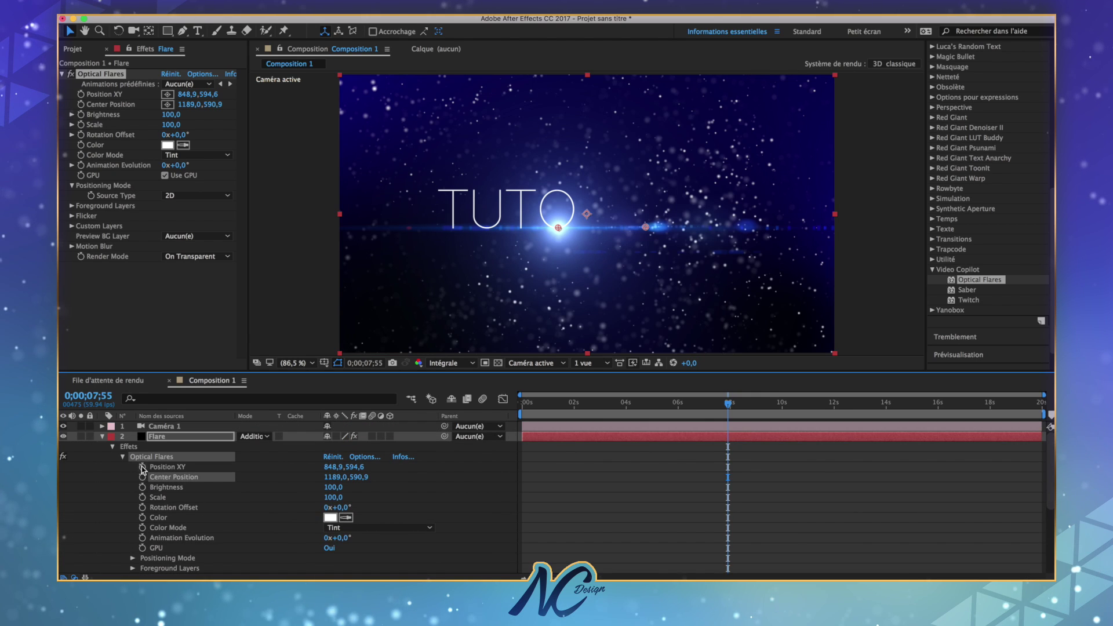
pyautogui.click(142, 488)
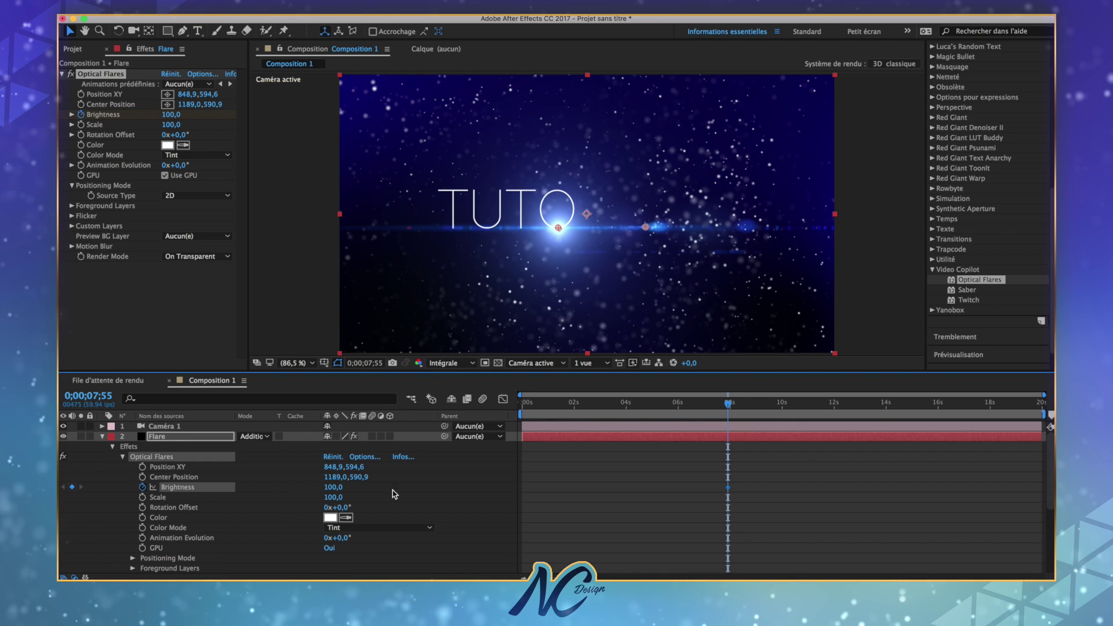
# Step: Add flare Brightness keyframes of 0 at 0;00;07;13 and 0;00;08;37
pyautogui.moveTo(728, 406); pyautogui.dragTo(708, 407)
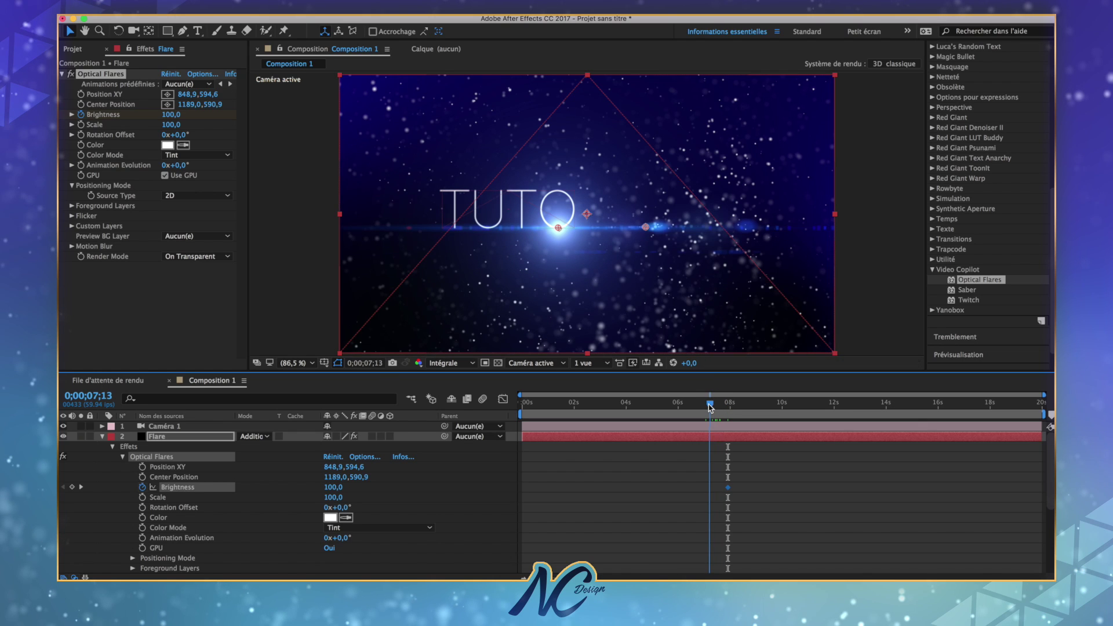
pyautogui.click(328, 488)
pyautogui.write('0')
pyautogui.press('Return')
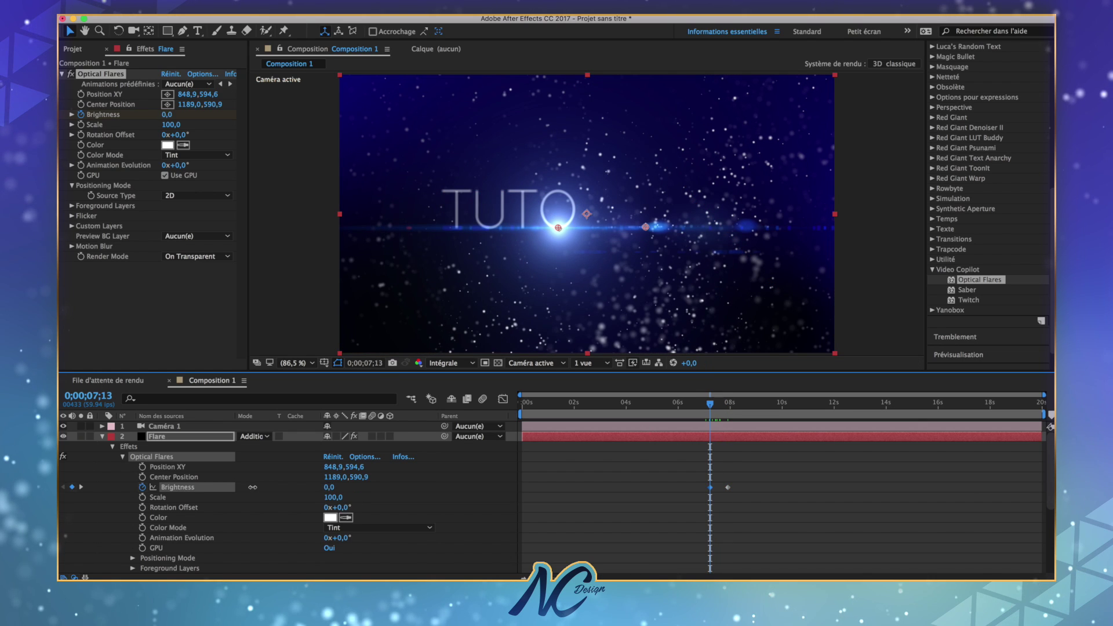
pyautogui.click(745, 411)
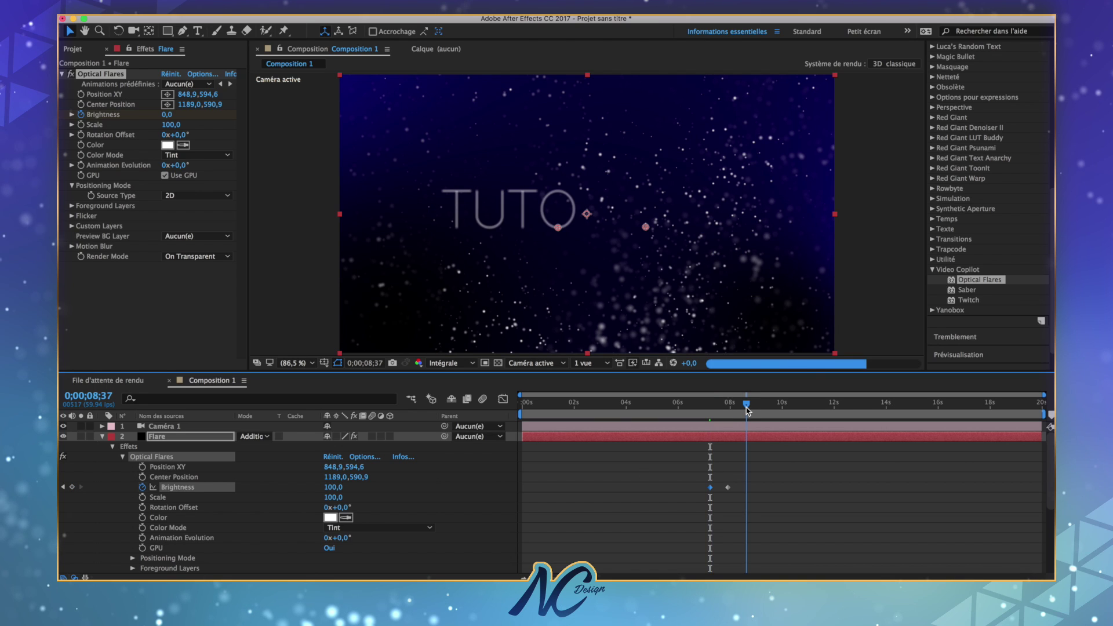
pyautogui.moveTo(327, 489); pyautogui.dragTo(215, 487)
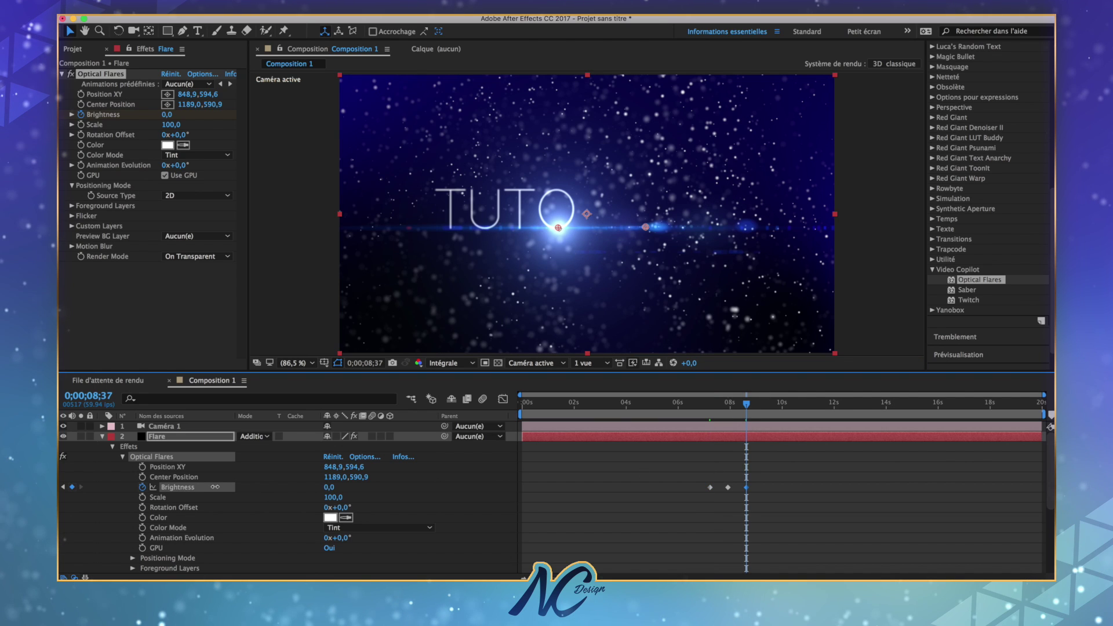
# Step: Set the flare's Brightness keyframe at 0;00;07;55 to 70 and preview the flash from about 0;00;07;00
pyautogui.click(704, 404)
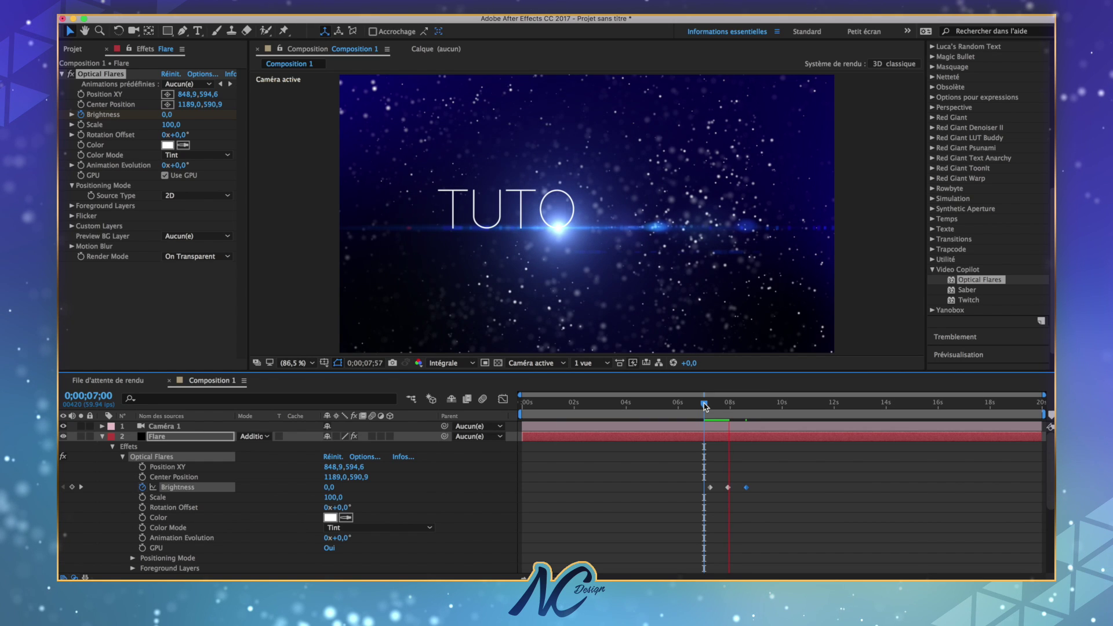
pyautogui.click(726, 402)
pyautogui.click(727, 402)
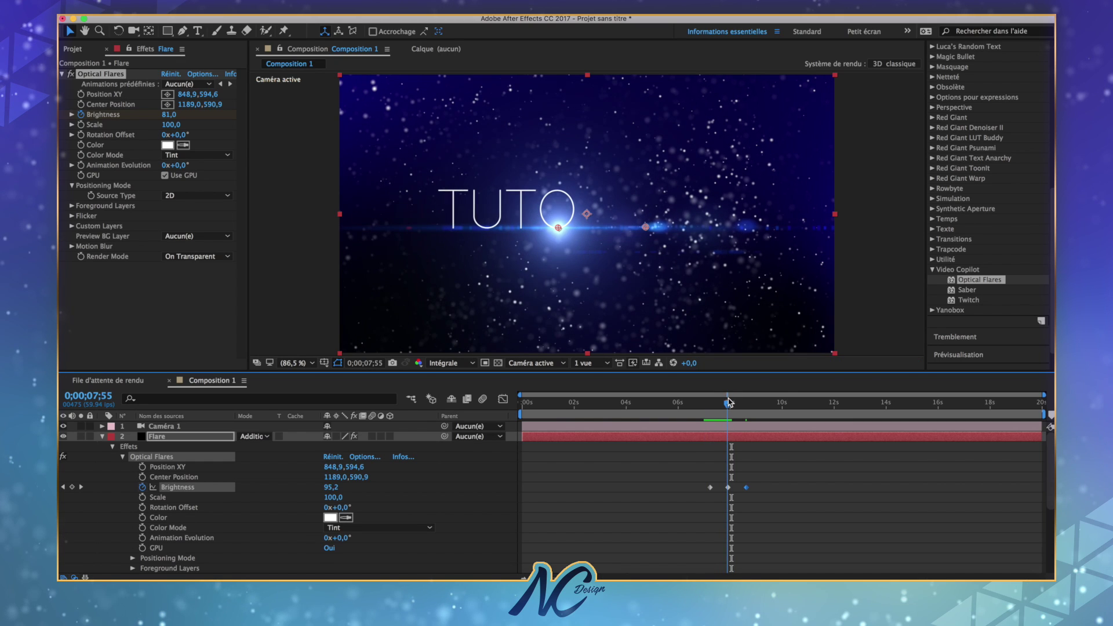
pyautogui.click(333, 487)
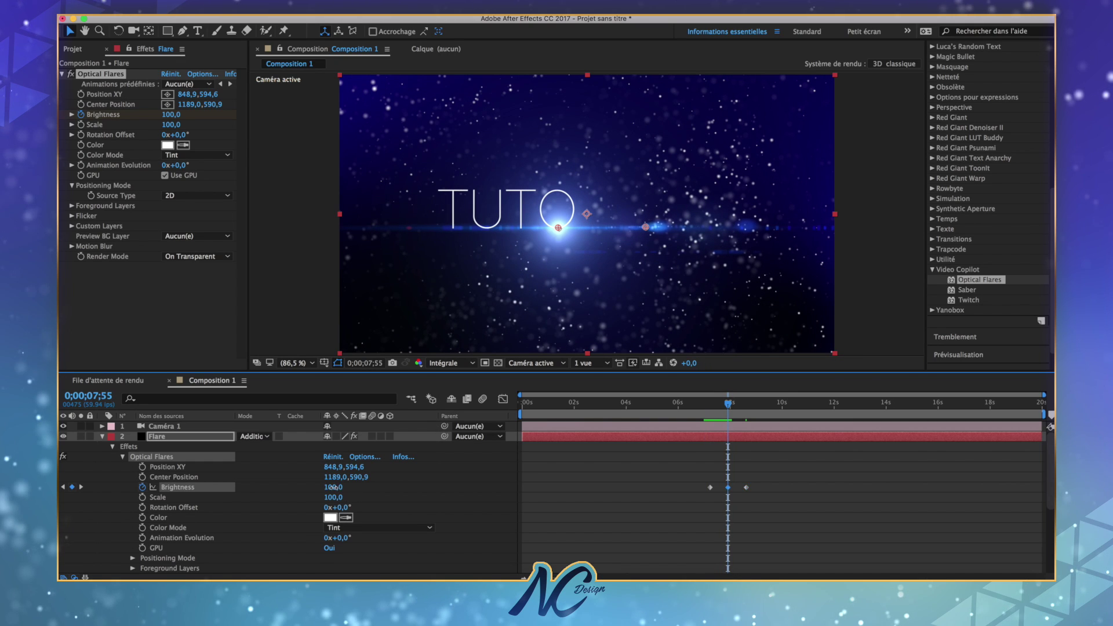
pyautogui.write('0')
pyautogui.press('Return')
pyautogui.click(328, 488)
pyautogui.write('90')
pyautogui.press('Return')
pyautogui.moveTo(336, 487); pyautogui.dragTo(330, 487)
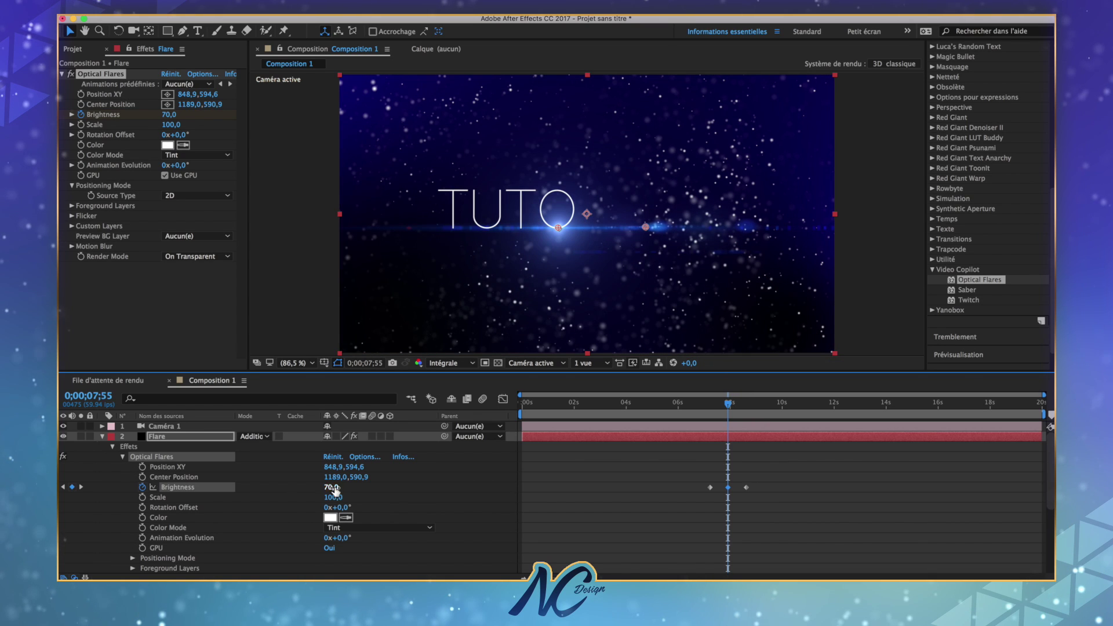
pyautogui.click(702, 404)
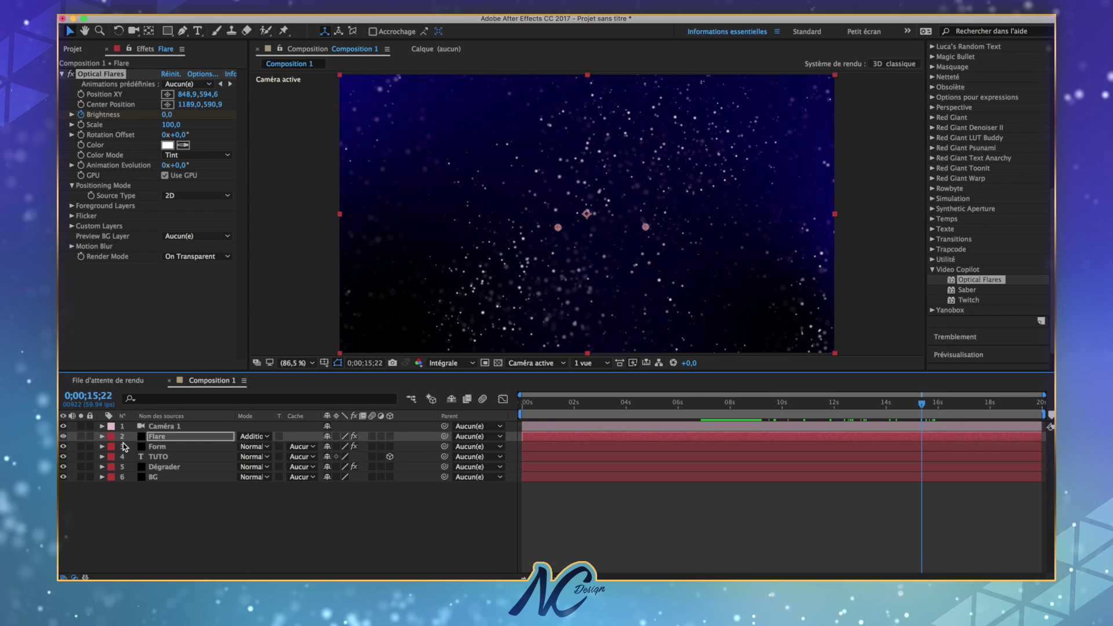
# Step: Add a Zoom keyframe of 35000 pixels to Caméra 1 at 0;00;16;02
pyautogui.click(158, 429)
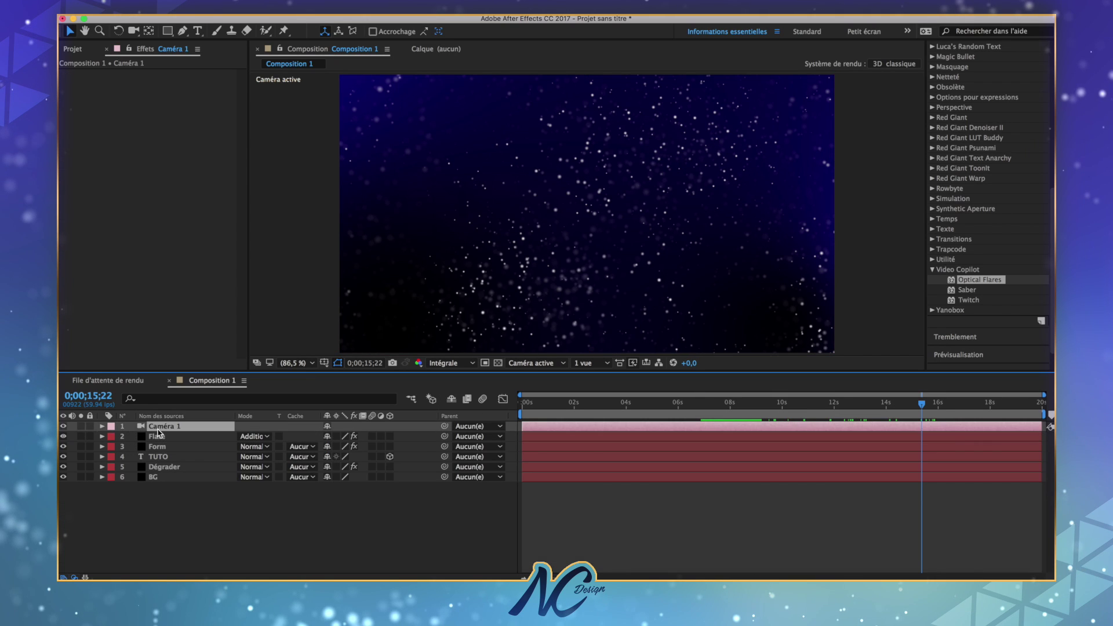
pyautogui.click(102, 426)
pyautogui.click(833, 404)
pyautogui.click(866, 406)
pyautogui.moveTo(894, 406); pyautogui.dragTo(940, 406)
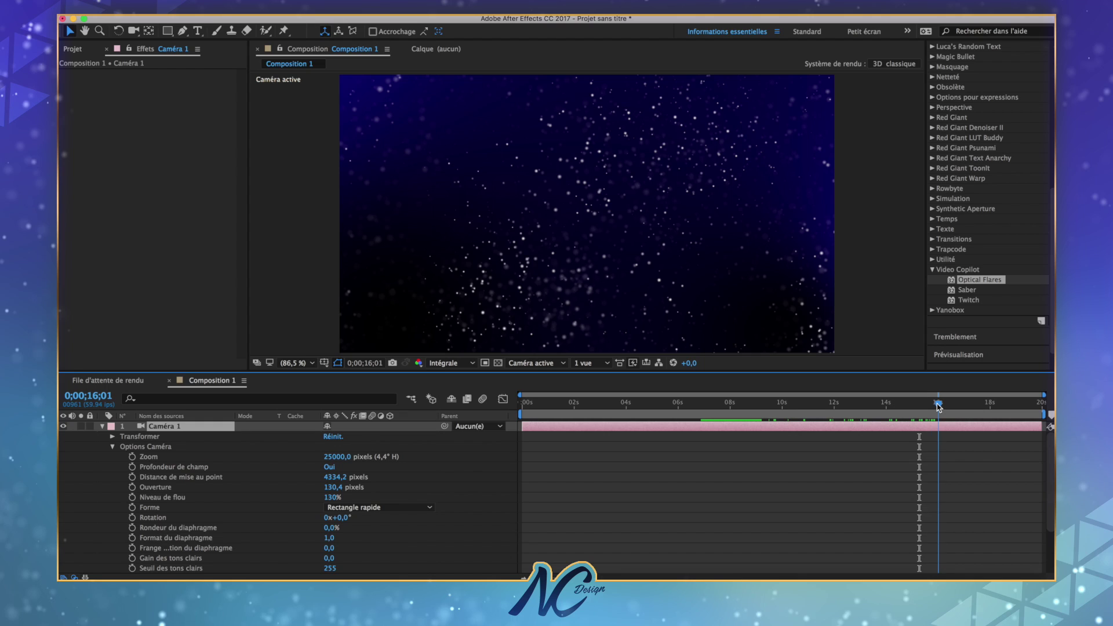
pyautogui.click(132, 457)
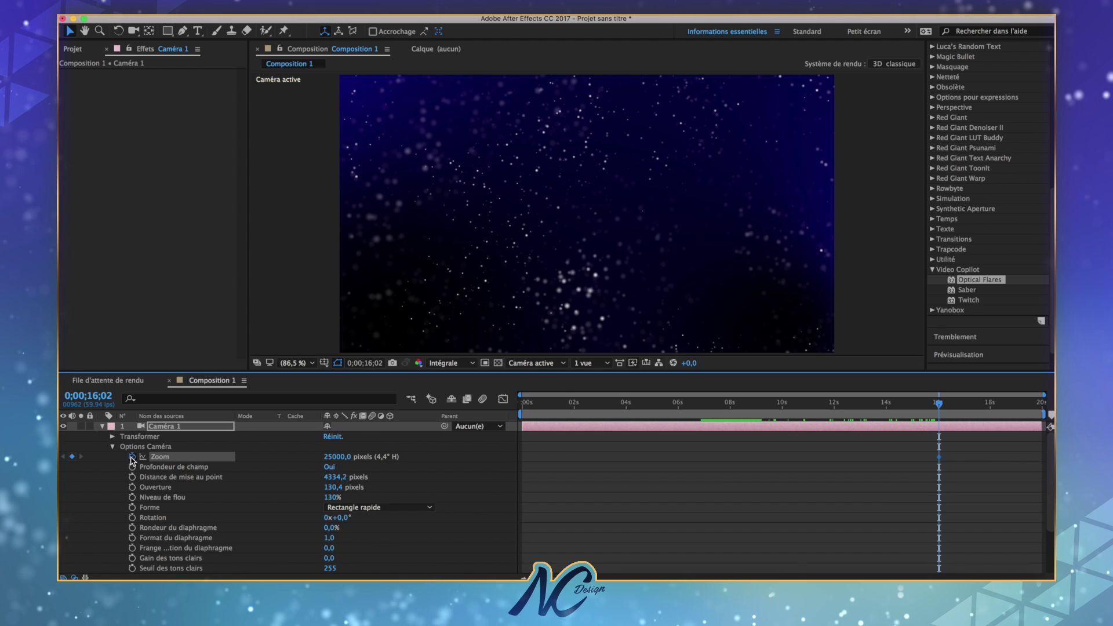
pyautogui.click(347, 457)
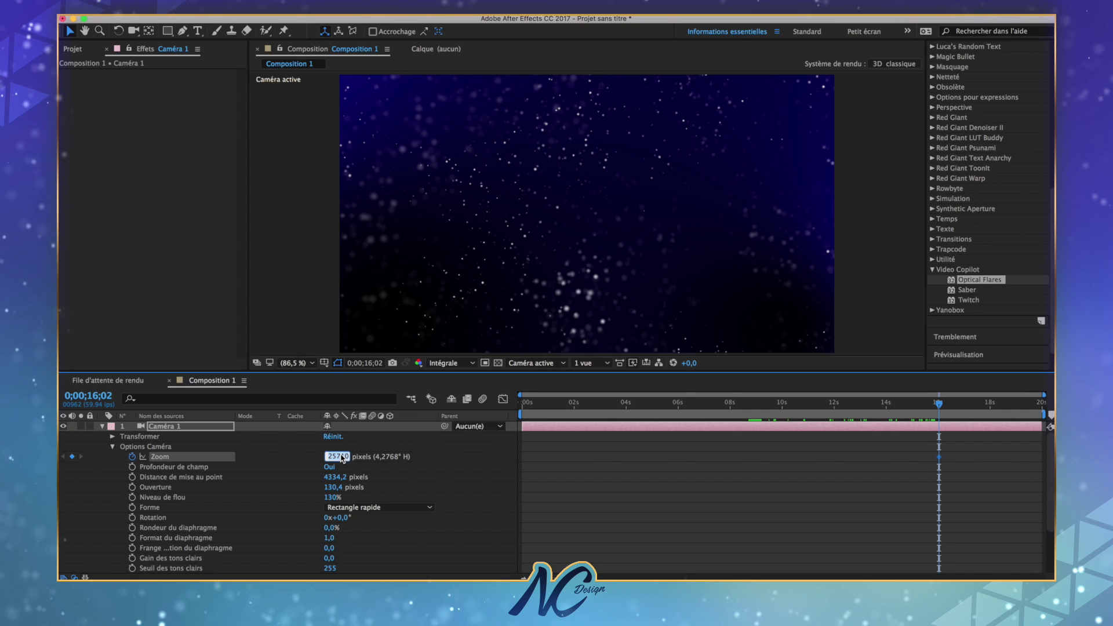
pyautogui.write('35')
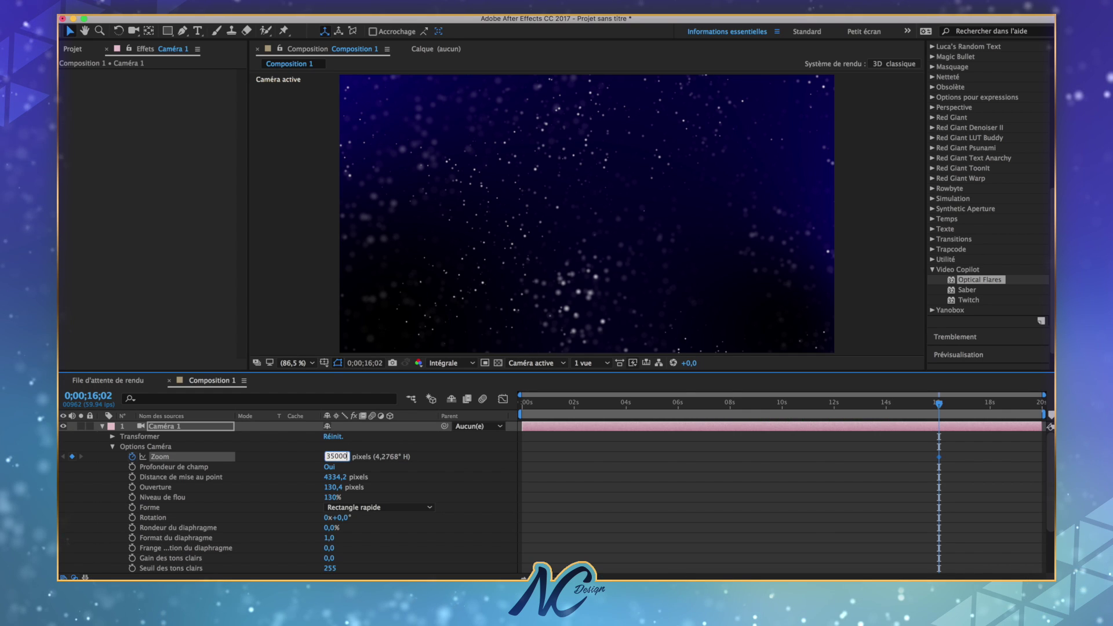
pyautogui.press('Return')
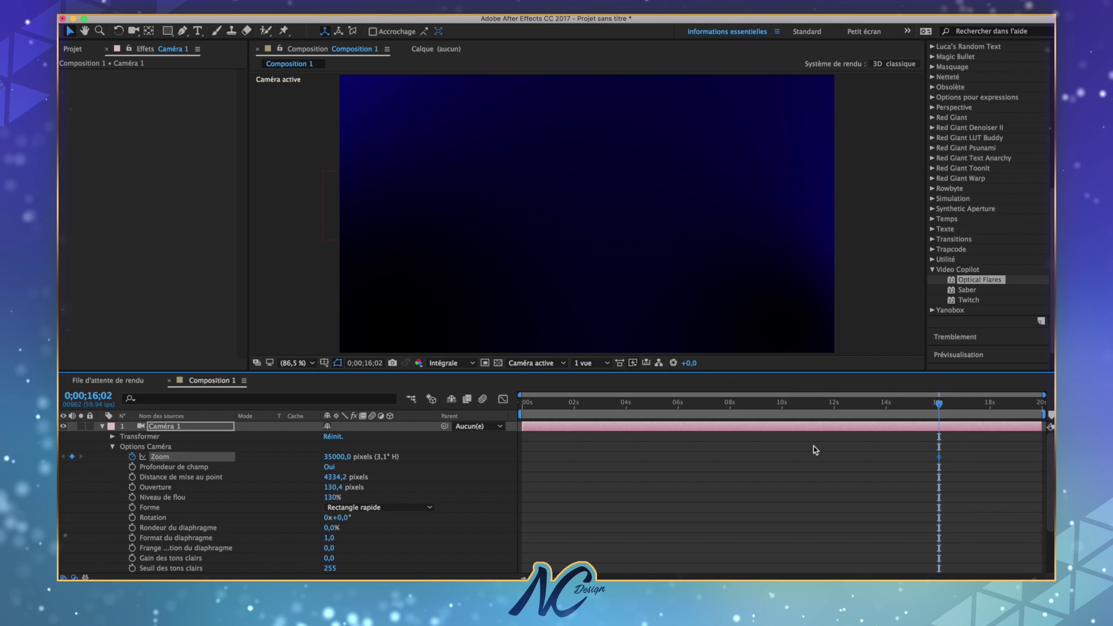
# Step: Add a camera Zoom keyframe of 25000 pixels, place it at about 0;00;15;40, and preview the zoom transition
pyautogui.moveTo(542, 403); pyautogui.dragTo(483, 410)
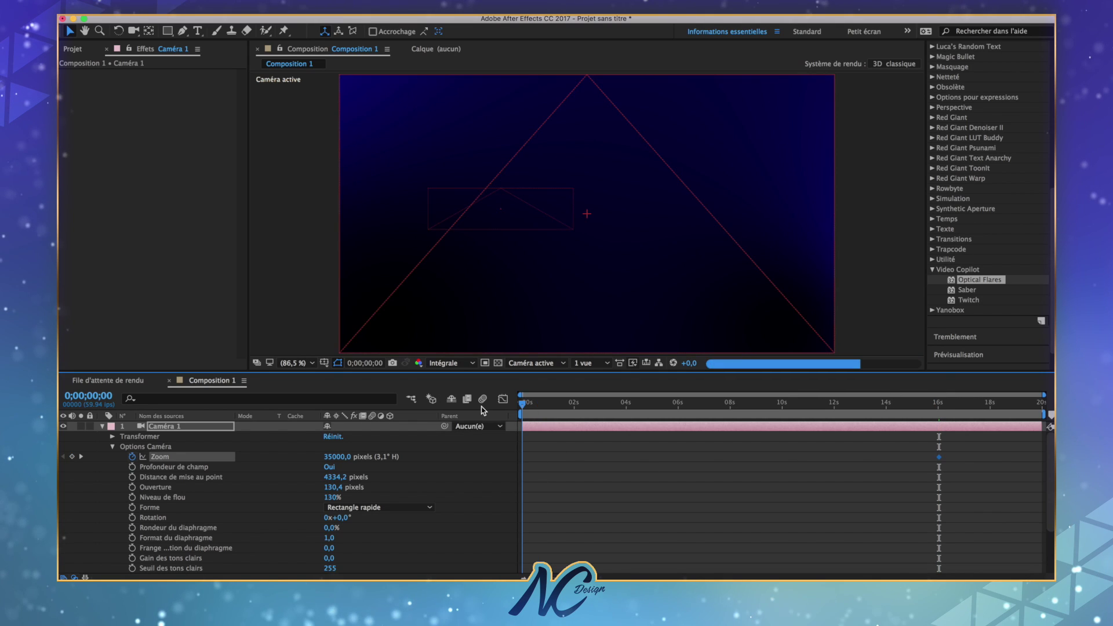
pyautogui.click(332, 458)
pyautogui.write('2')
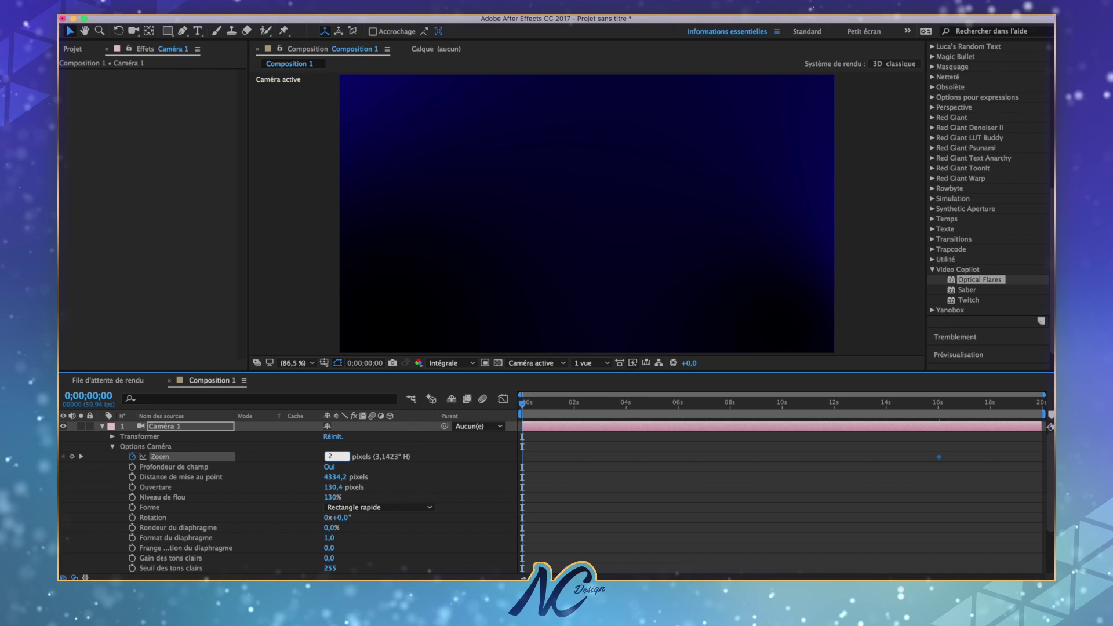
pyautogui.write('5000')
pyautogui.press('Return')
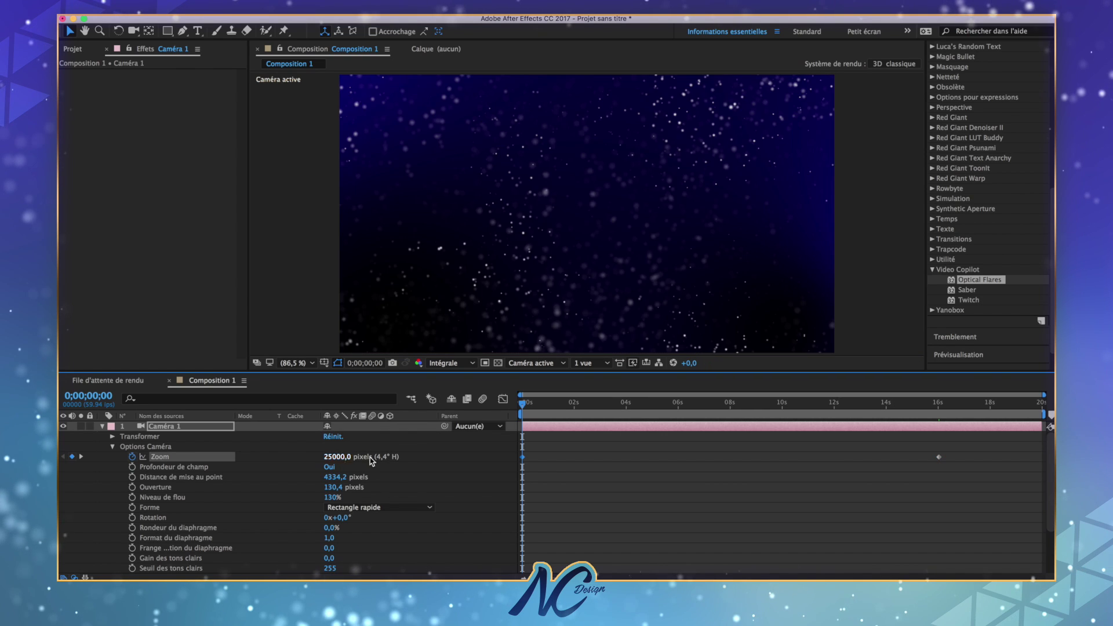
pyautogui.moveTo(523, 459); pyautogui.dragTo(932, 478)
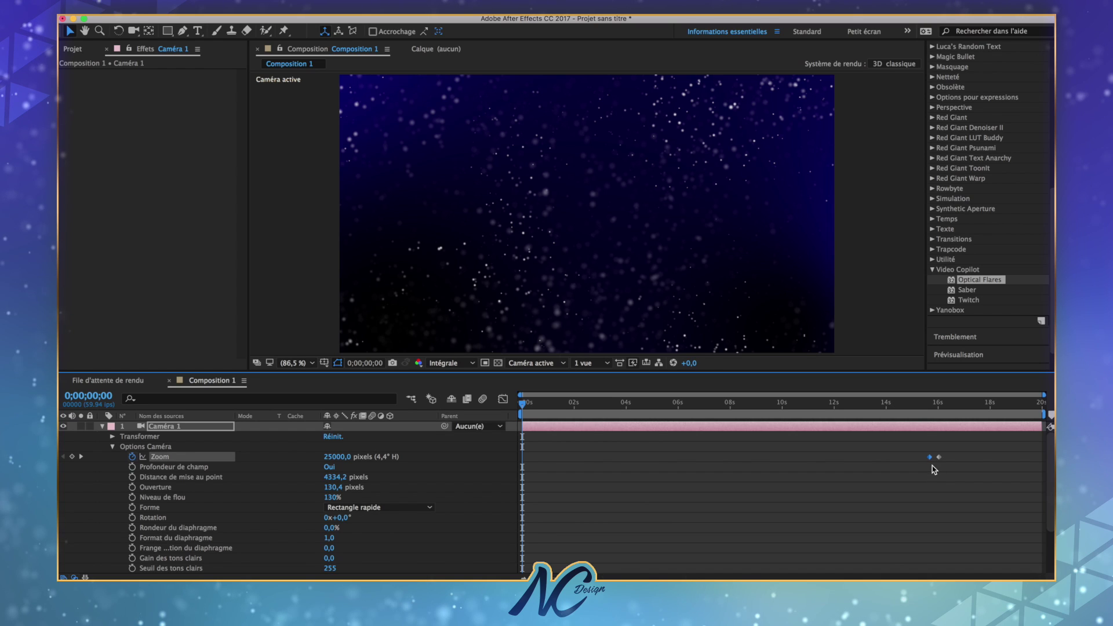
pyautogui.click(922, 407)
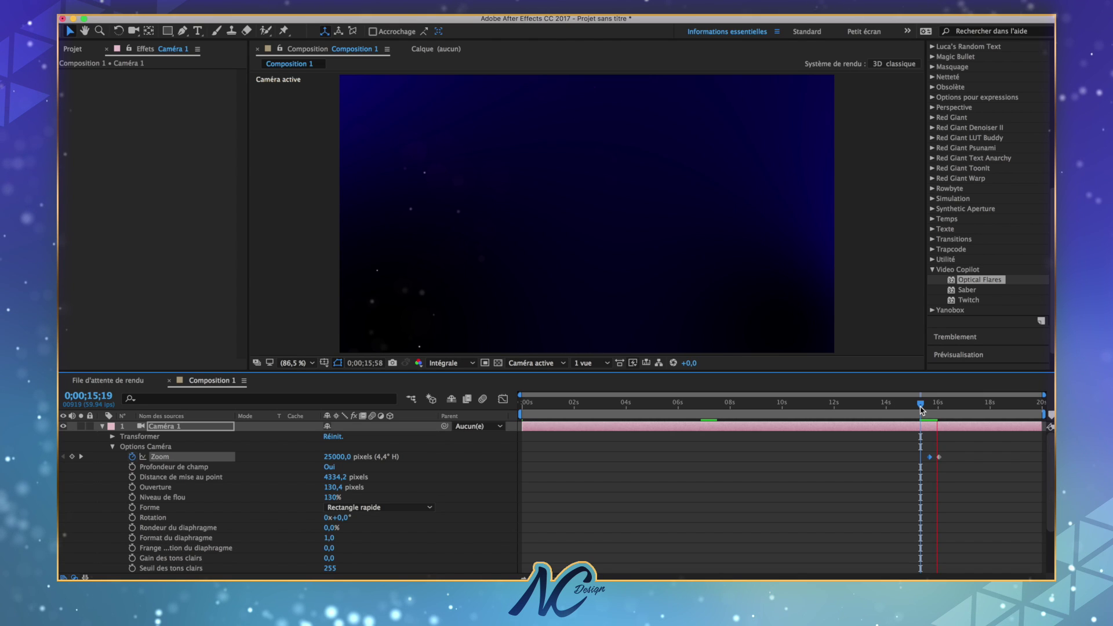
pyautogui.press('space')
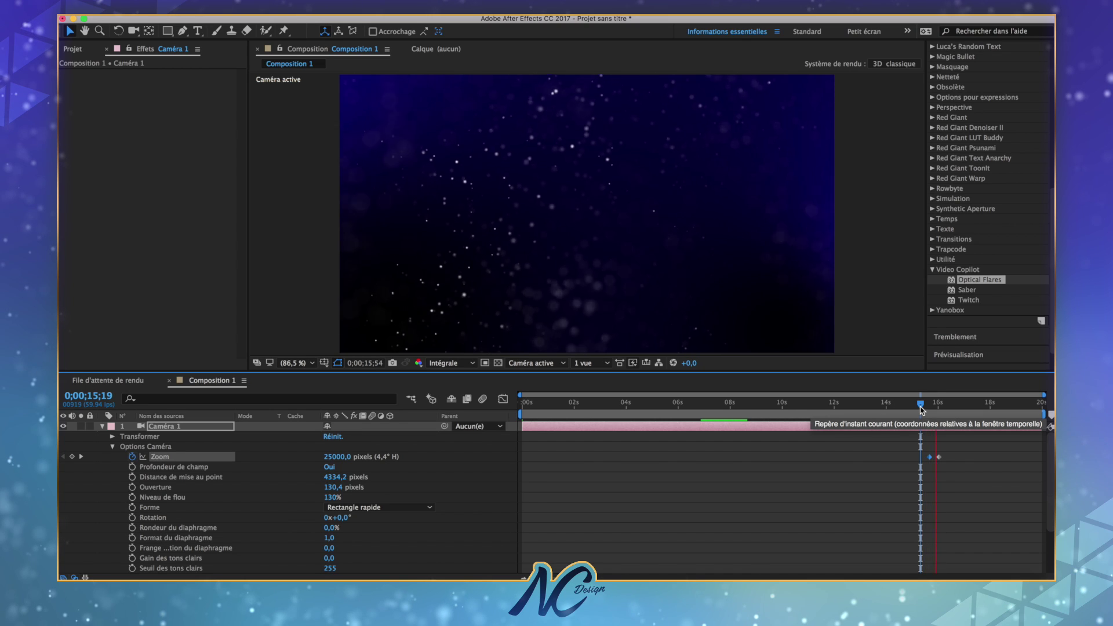
pyautogui.press('space')
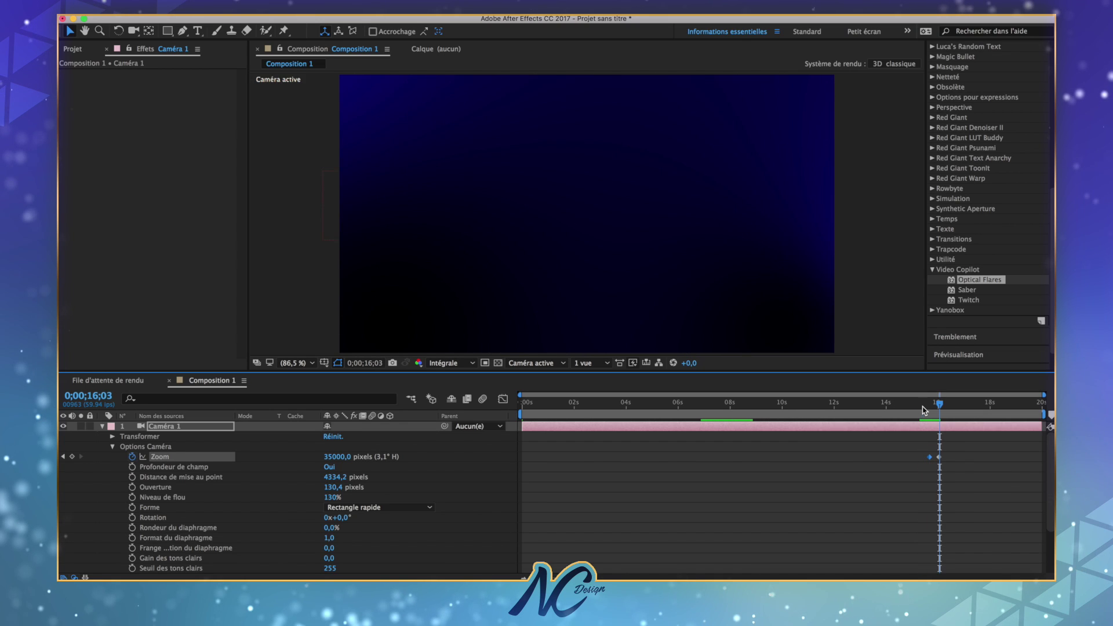
# Step: Add an opacity keyframe of 0% to the Dégrader layer at 0;00;15;40
pyautogui.moveTo(940, 404); pyautogui.dragTo(930, 404)
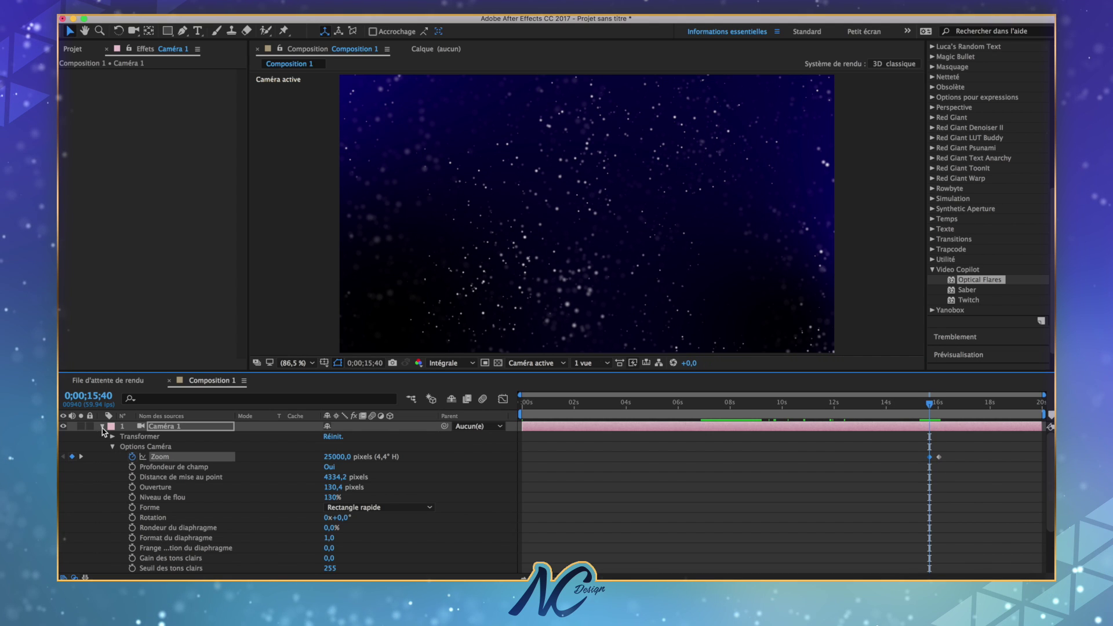
pyautogui.click(103, 427)
pyautogui.click(161, 468)
pyautogui.click(102, 468)
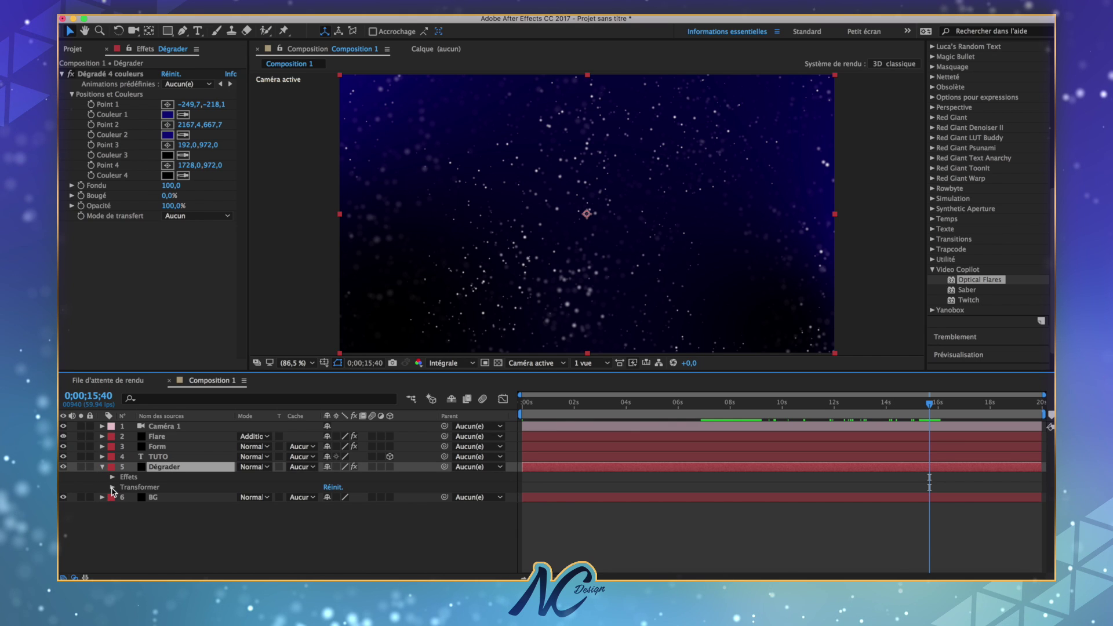
pyautogui.click(112, 488)
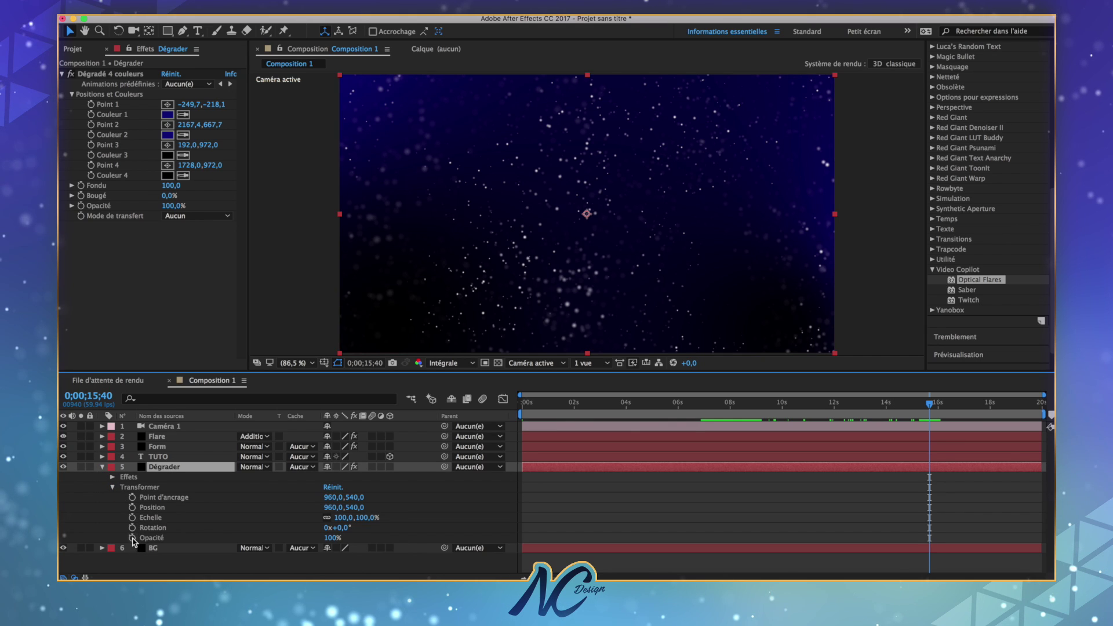
pyautogui.click(133, 538)
pyautogui.moveTo(332, 539); pyautogui.dragTo(262, 528)
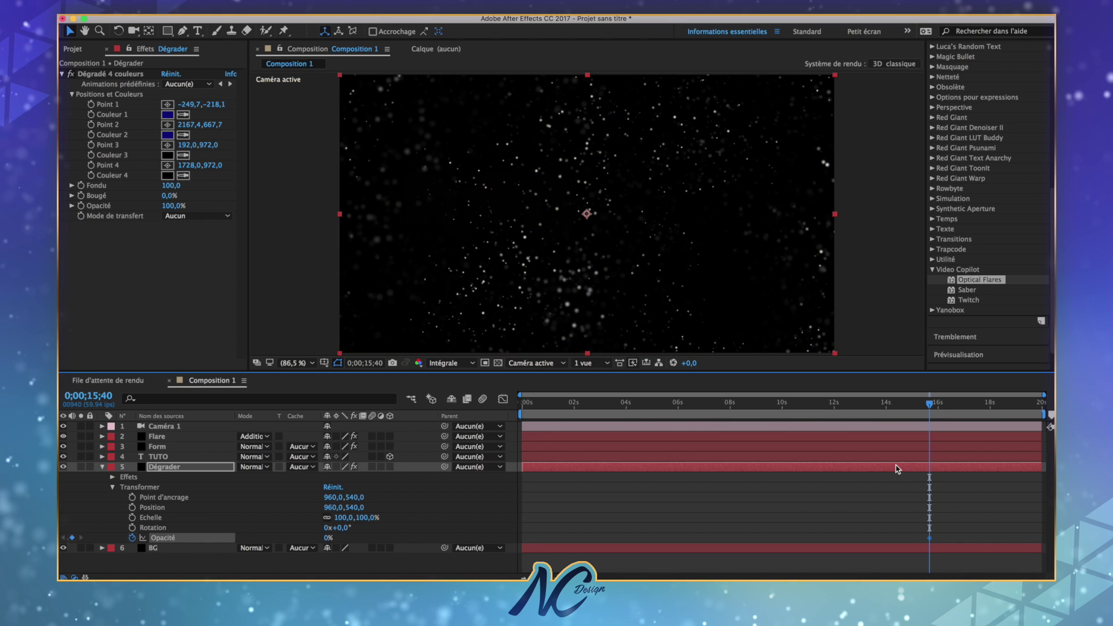
# Step: Move the Dégrader layer's opacity keyframe to 0;00;16;07 and set the opacity there to 100%
pyautogui.moveTo(942, 407)
pyautogui.mouseDown()
pyautogui.moveTo(954, 408)
pyautogui.moveTo(942, 405)
pyautogui.mouseUp()
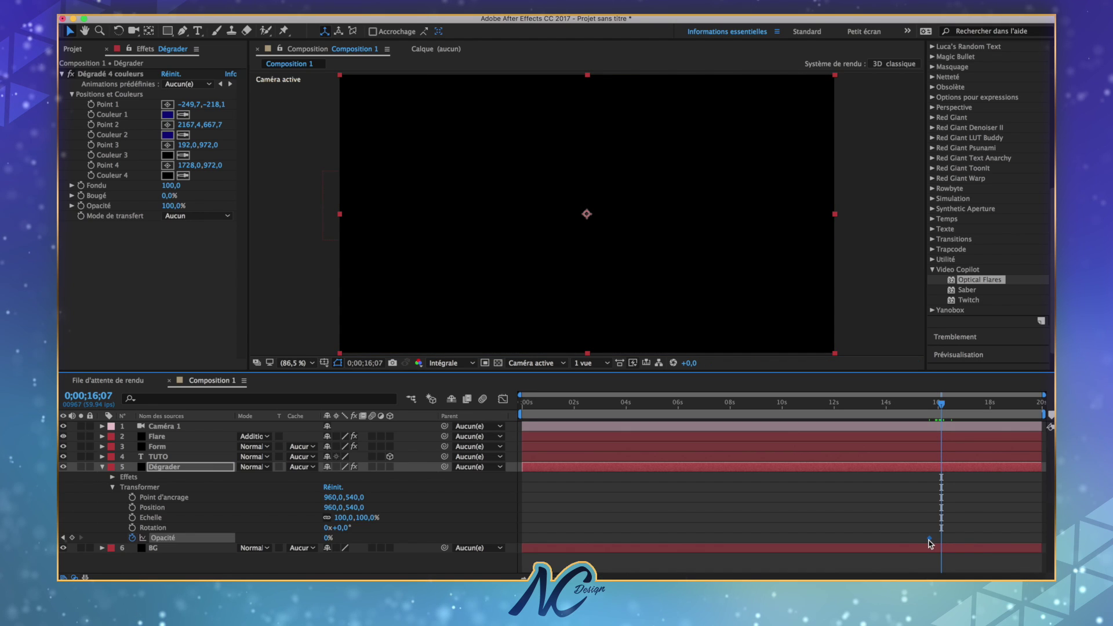
pyautogui.moveTo(930, 543); pyautogui.dragTo(942, 543)
pyautogui.moveTo(328, 538); pyautogui.dragTo(504, 542)
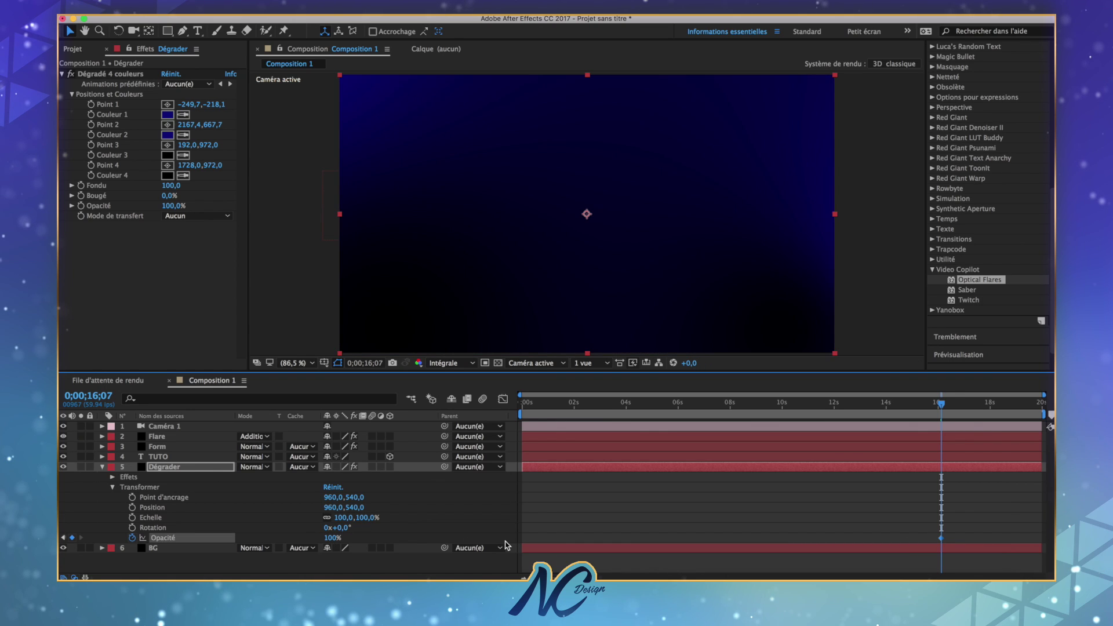
# Step: Adjust the Dégrader layer's opacity keyframes to fade from 100% to 0% by 0;00;16;07, and preview the fade
pyautogui.moveTo(941, 539)
pyautogui.mouseDown()
pyautogui.moveTo(925, 540)
pyautogui.moveTo(941, 539)
pyautogui.mouseUp()
pyautogui.click(925, 539)
pyautogui.click(921, 405)
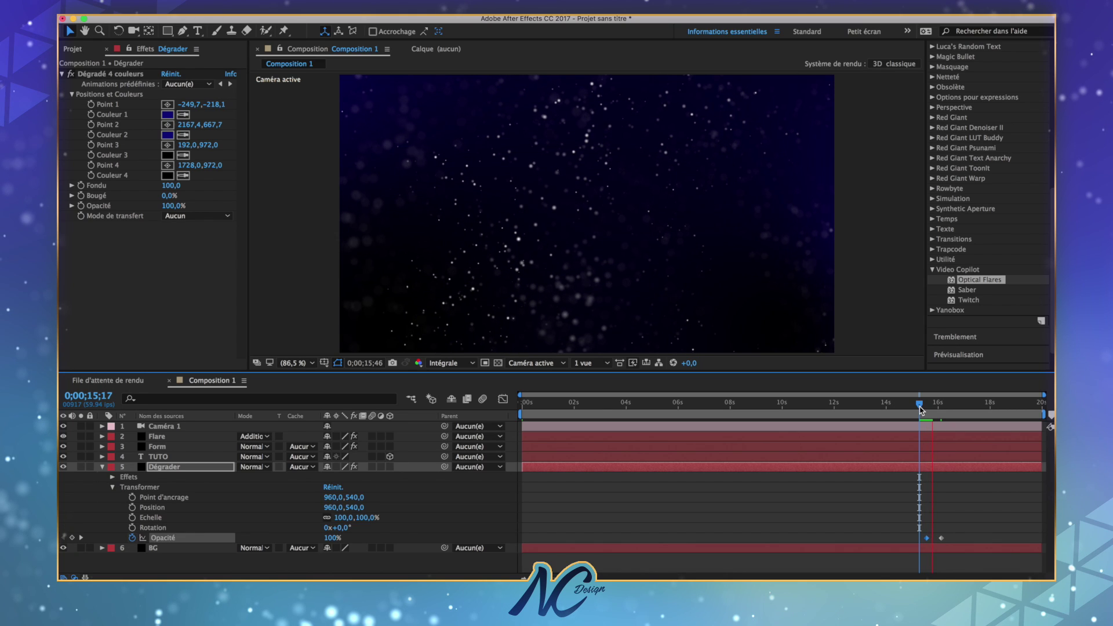
pyautogui.press('space')
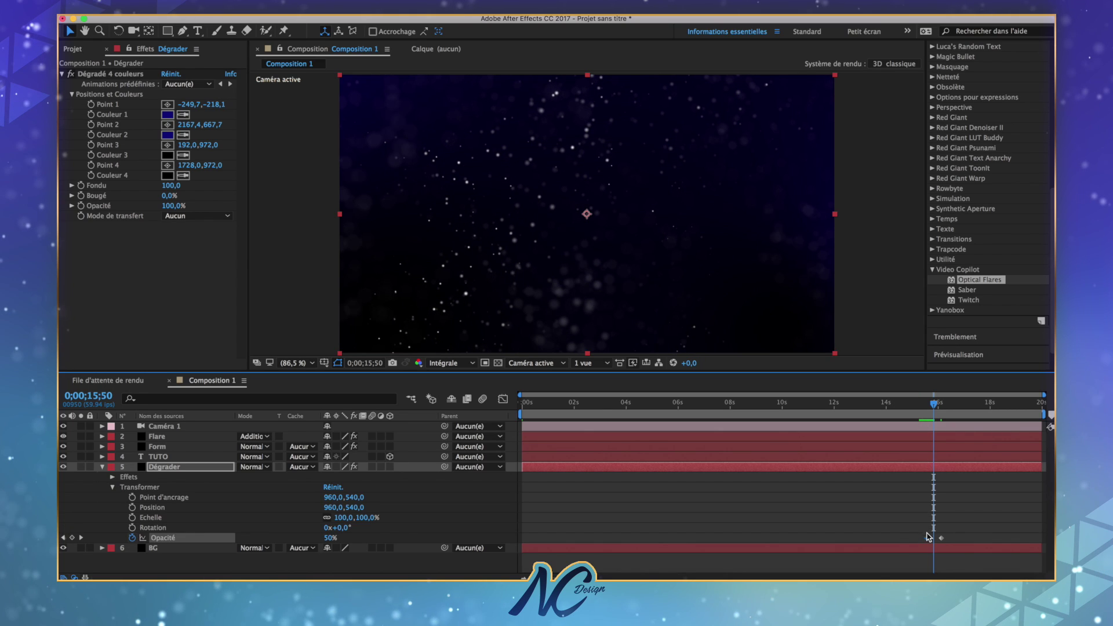
pyautogui.click(928, 406)
pyautogui.press('space')
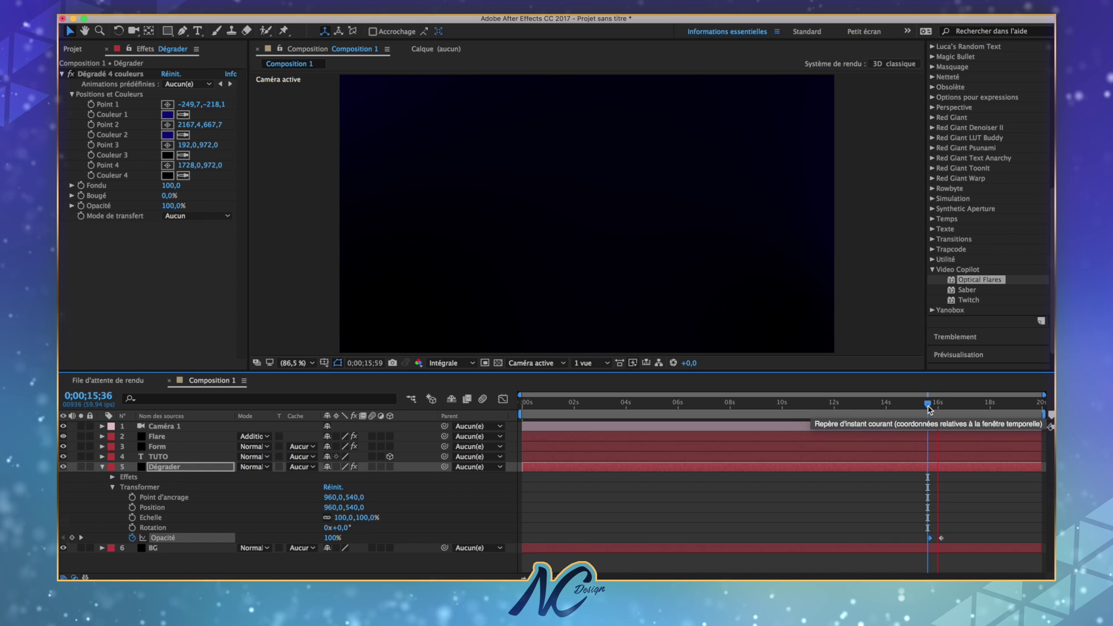
pyautogui.press('space')
# Step: Trim the end of Composition 1's work area to about 0;00;17;02, just after the background fade
pyautogui.moveTo(940, 406); pyautogui.dragTo(946, 403)
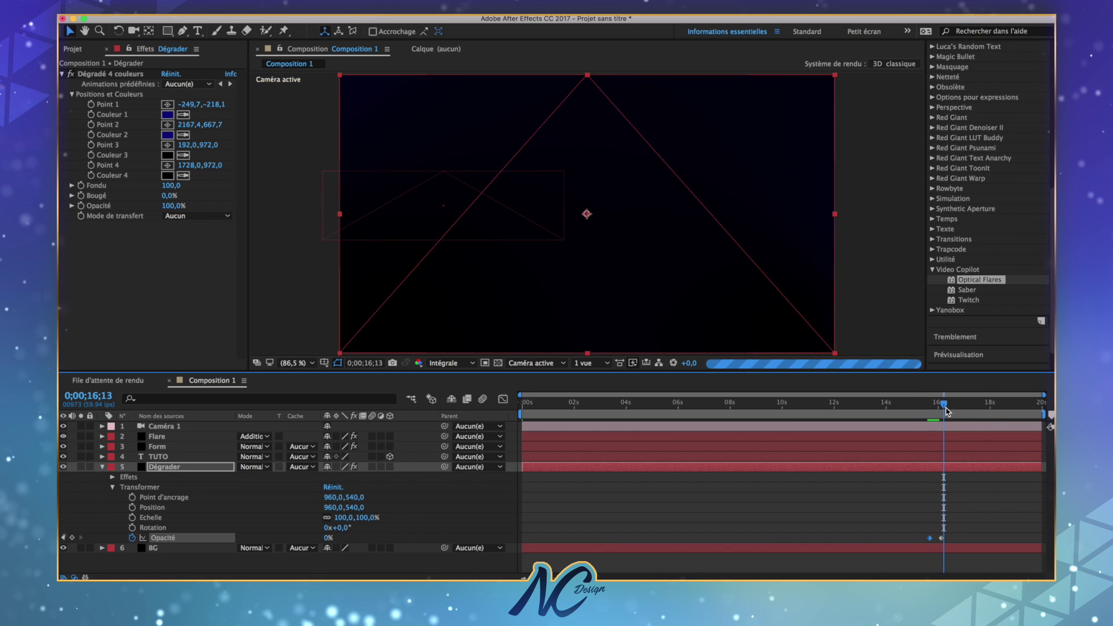
pyautogui.moveTo(945, 404); pyautogui.dragTo(965, 408)
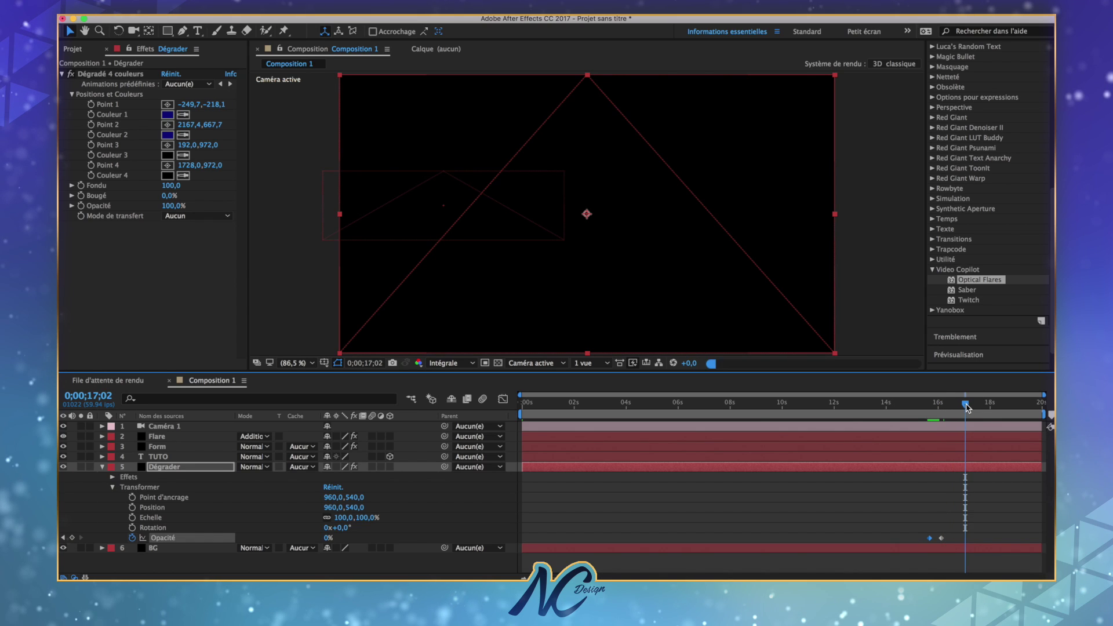
pyautogui.click(113, 381)
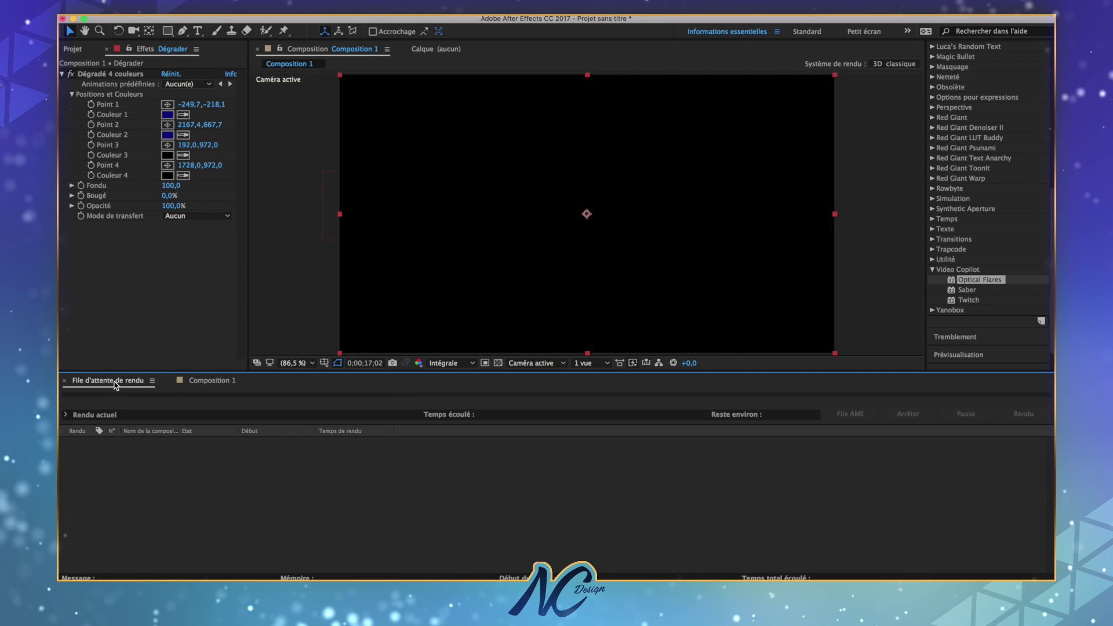
pyautogui.click(209, 382)
# Step: Add Composition 1 to the render queue
pyautogui.click(264, 10)
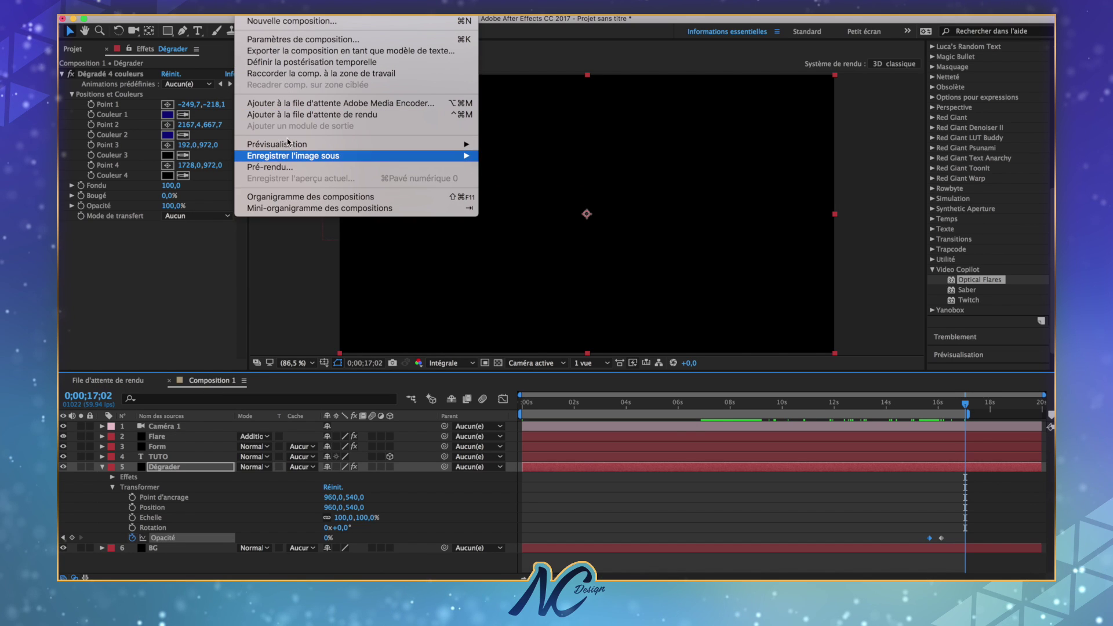
pyautogui.click(287, 114)
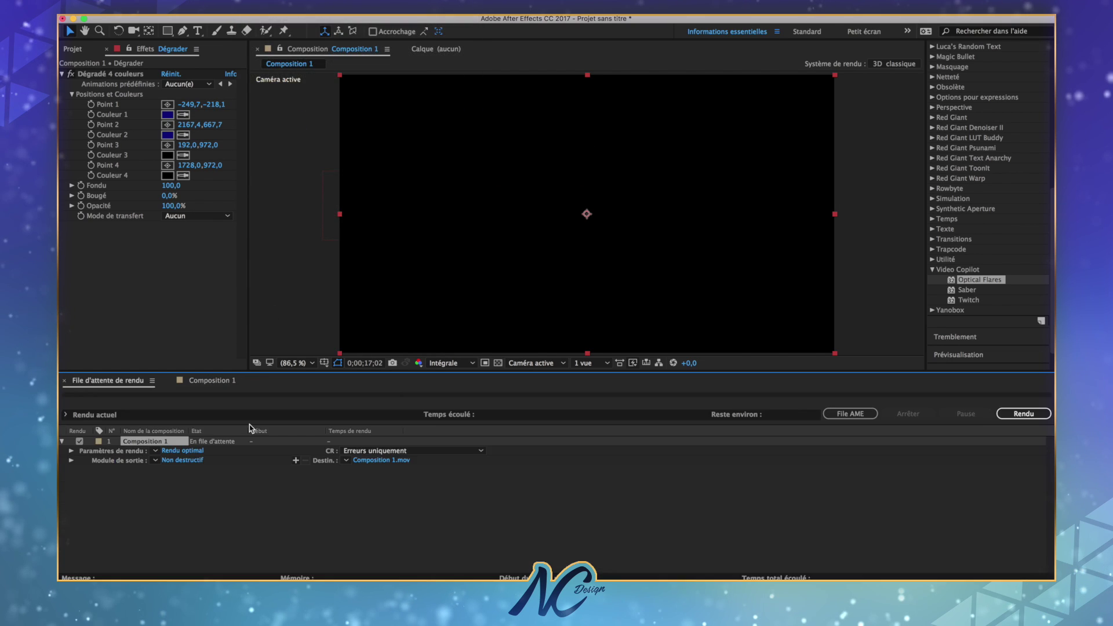
# Step: Set the queued composition's output module to Vidéo (MP4) and start the render
pyautogui.click(156, 461)
pyautogui.click(170, 547)
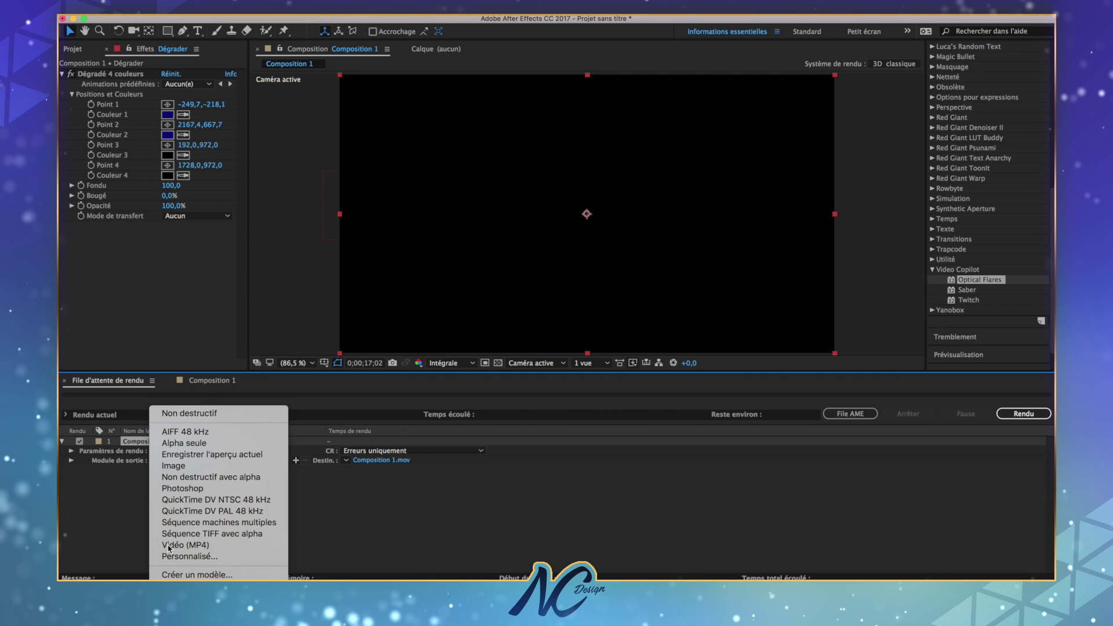
pyautogui.click(157, 461)
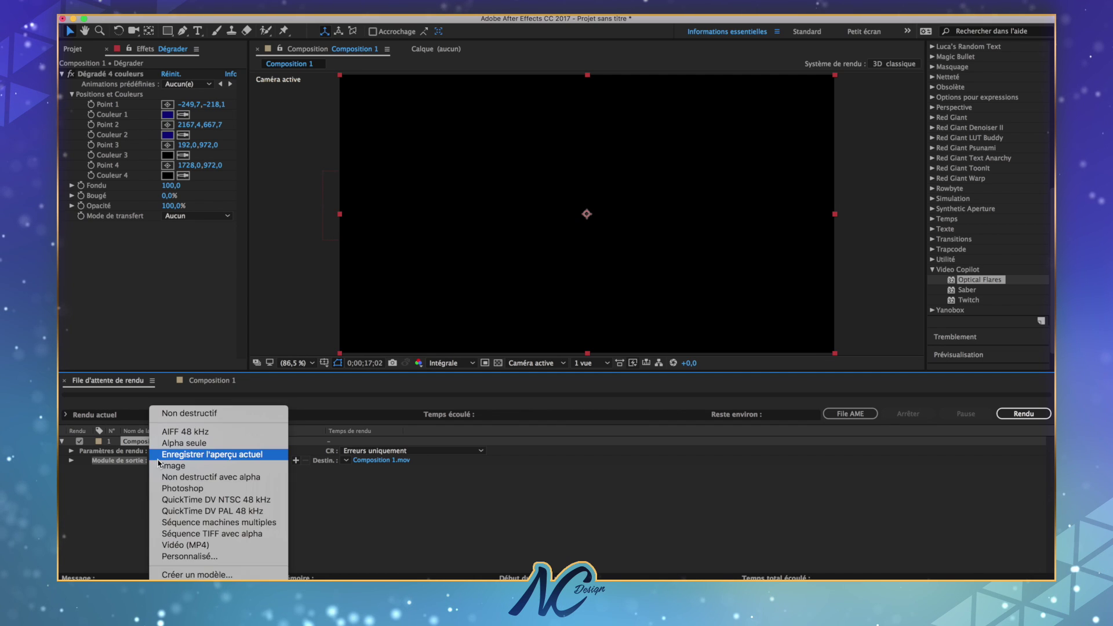
pyautogui.click(157, 462)
pyautogui.click(157, 462)
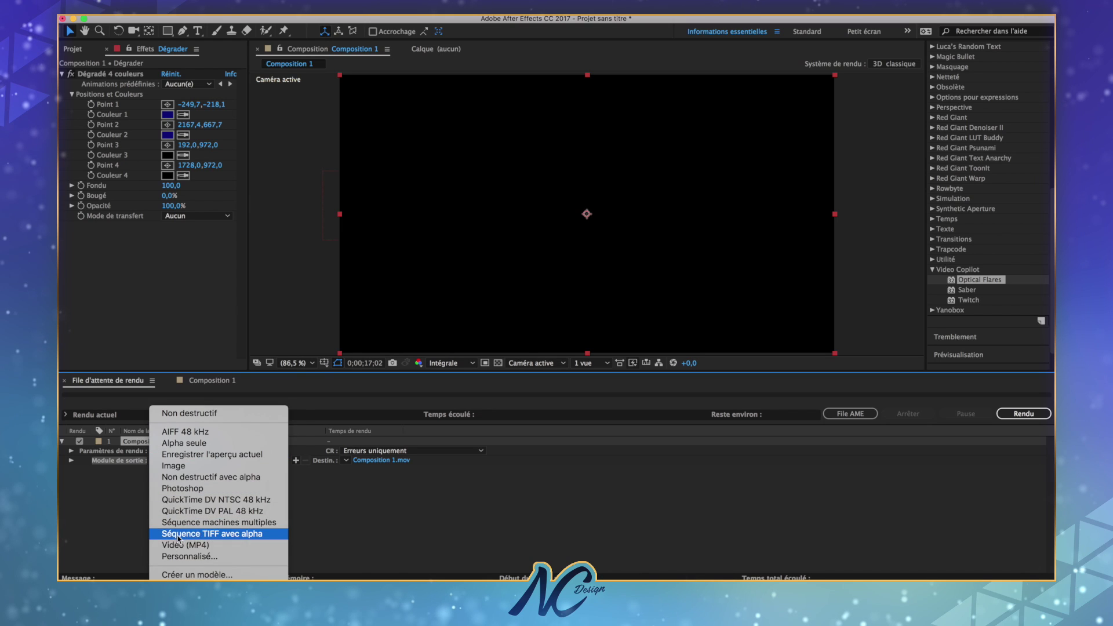
pyautogui.click(179, 545)
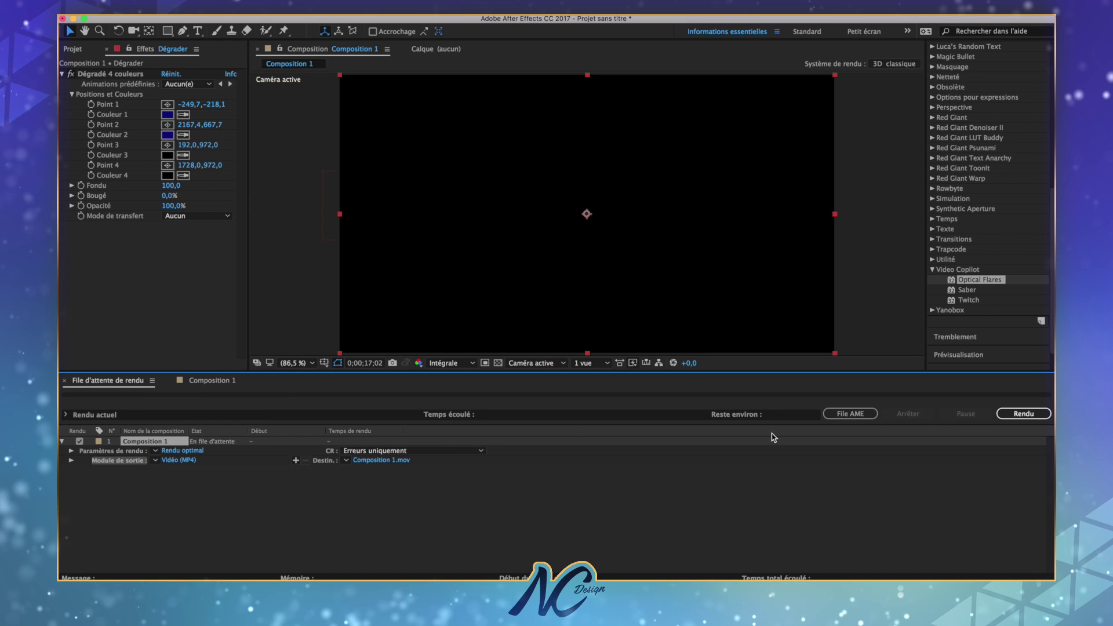
pyautogui.click(1041, 414)
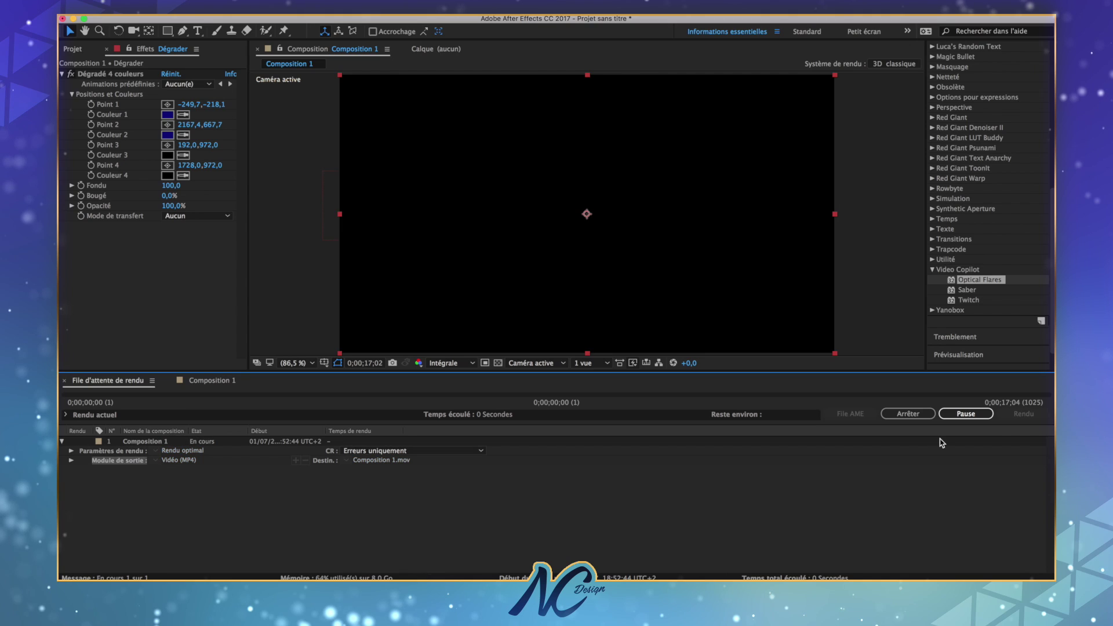